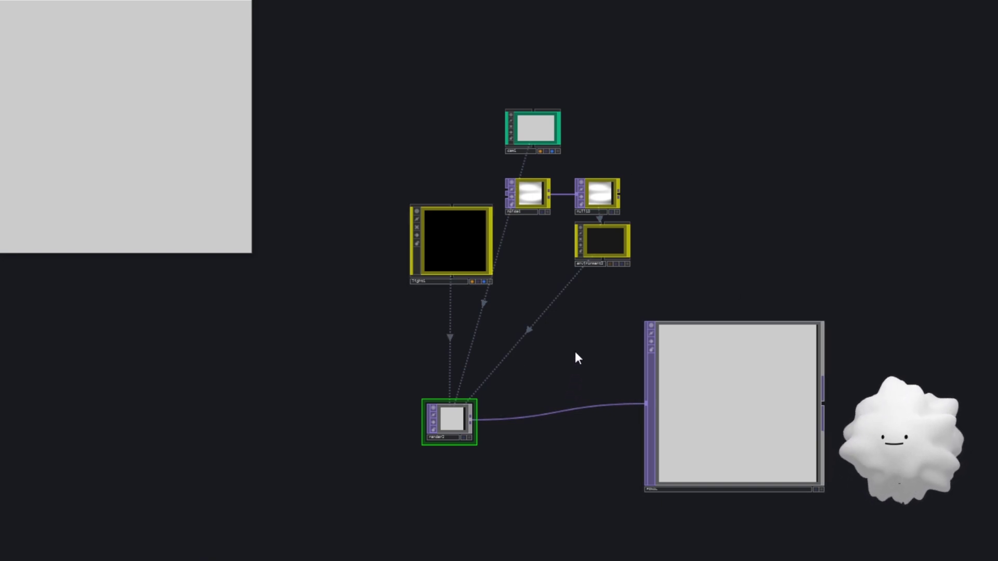
pyautogui.click(456, 238)
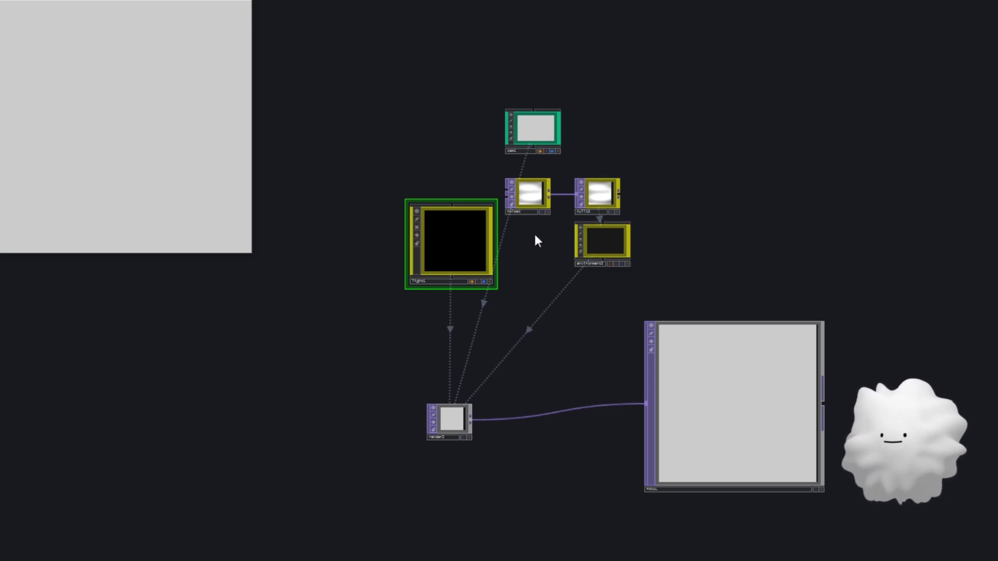
pyautogui.press('p')
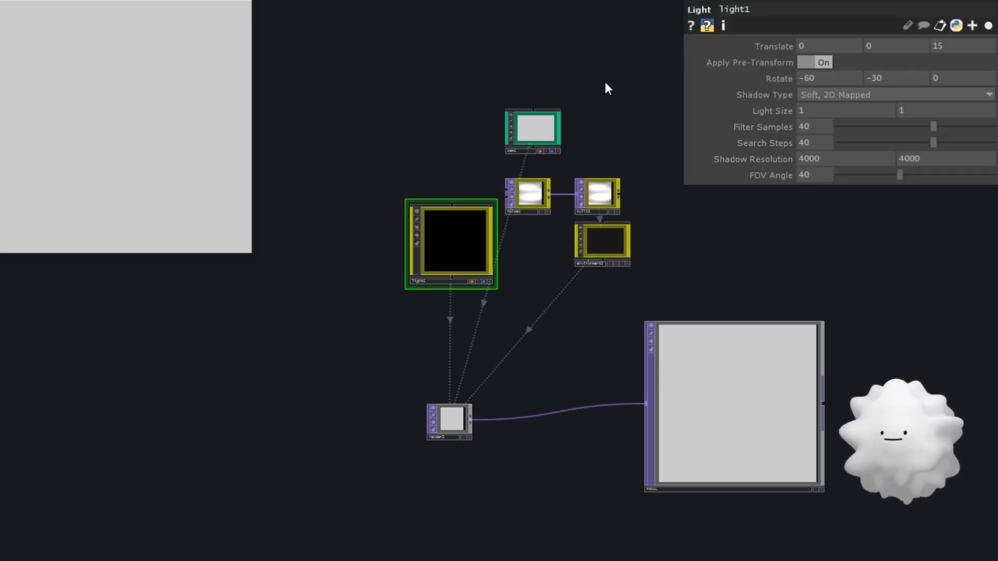
pyautogui.scroll(1, 538, 117)
pyautogui.click(533, 139)
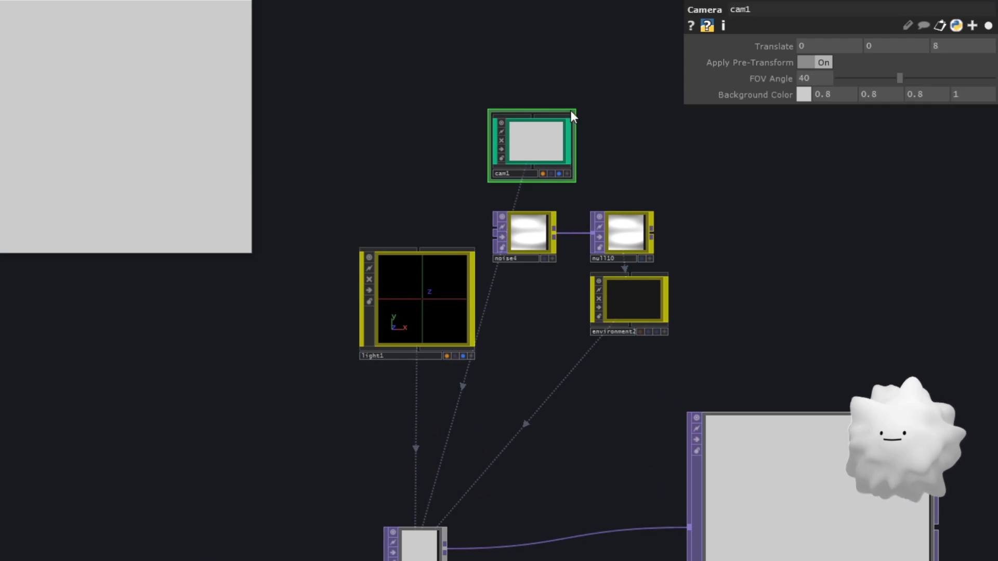
pyautogui.click(522, 228)
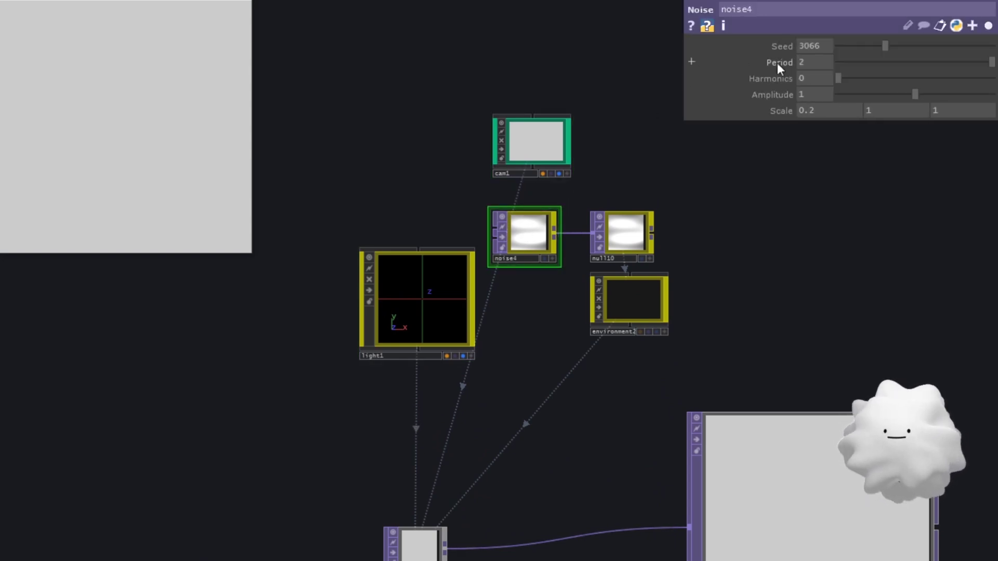
pyautogui.click(649, 291)
pyautogui.moveTo(568, 358); pyautogui.dragTo(539, 293)
pyautogui.click(408, 441)
pyautogui.scroll(-3, 552, 474)
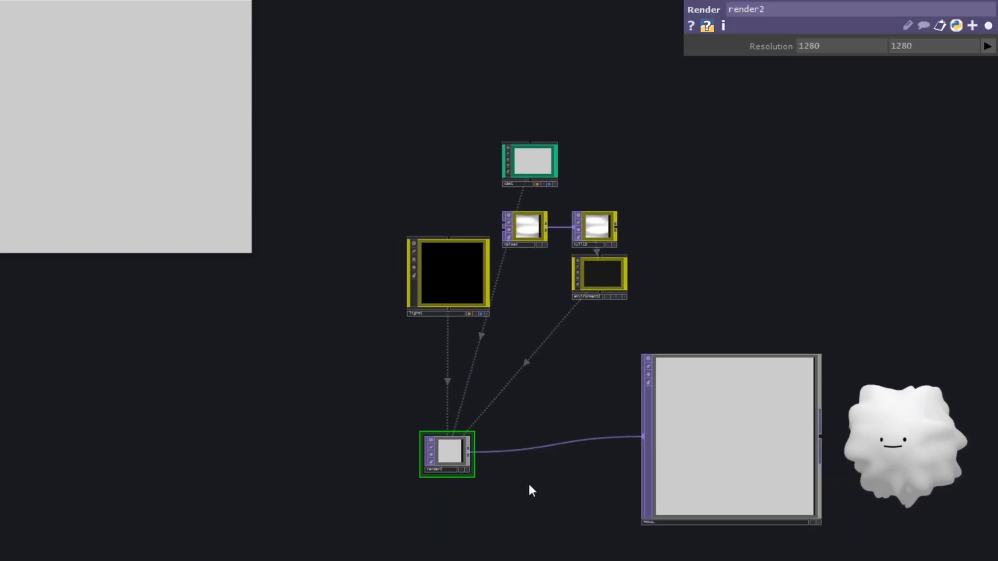
pyautogui.moveTo(584, 359)
pyautogui.mouseDown()
pyautogui.moveTo(562, 333)
pyautogui.moveTo(562, 351)
pyautogui.mouseUp()
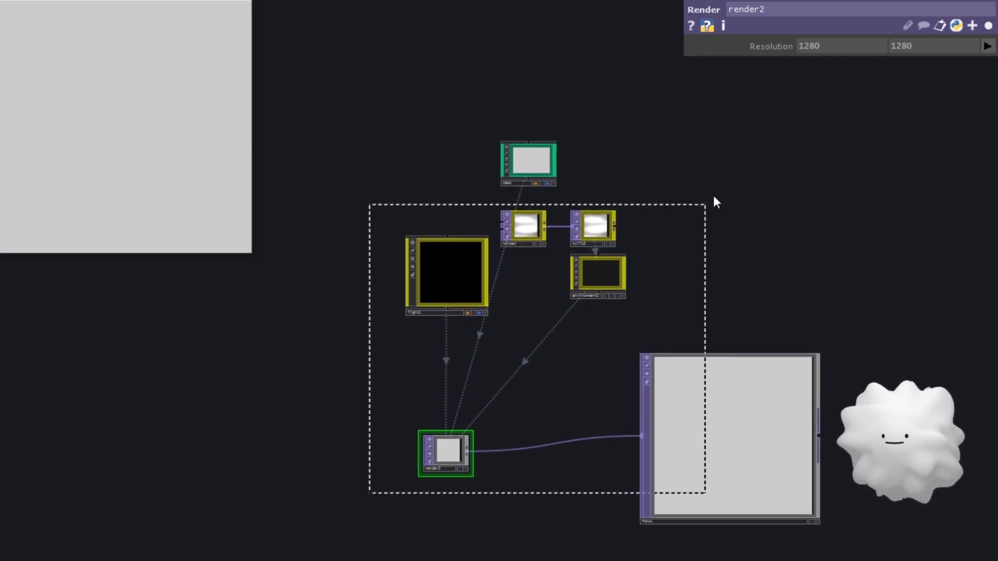
pyautogui.moveTo(369, 491); pyautogui.dragTo(750, 165)
pyautogui.click(749, 164)
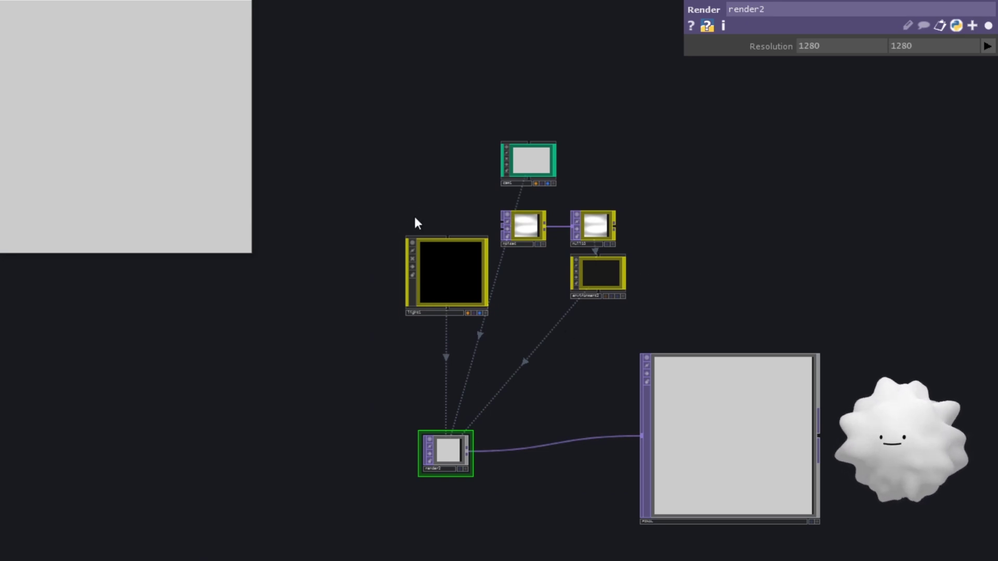
pyautogui.moveTo(393, 163); pyautogui.dragTo(658, 493)
pyautogui.moveTo(406, 464); pyautogui.dragTo(733, 174)
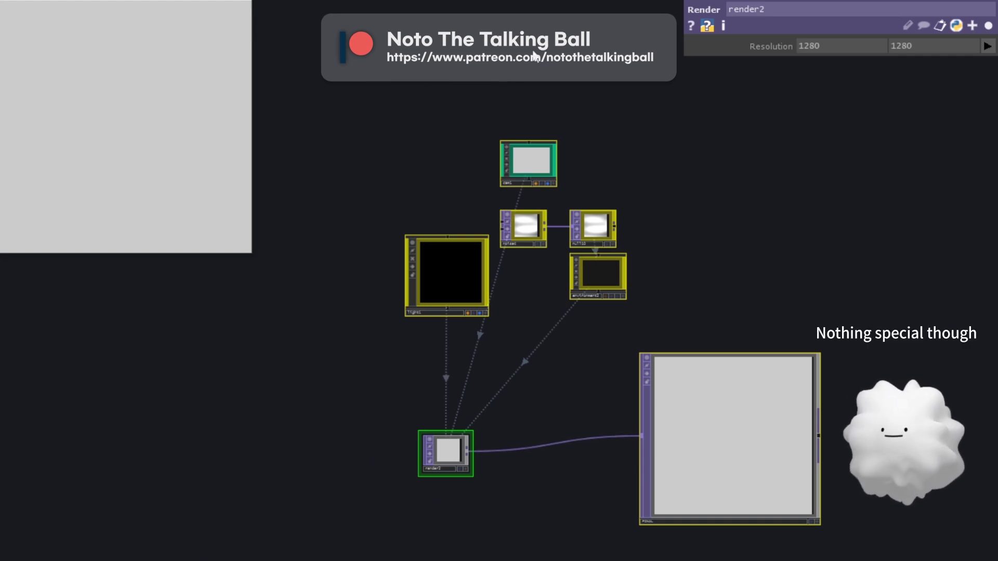
pyautogui.moveTo(509, 354); pyautogui.dragTo(537, 315)
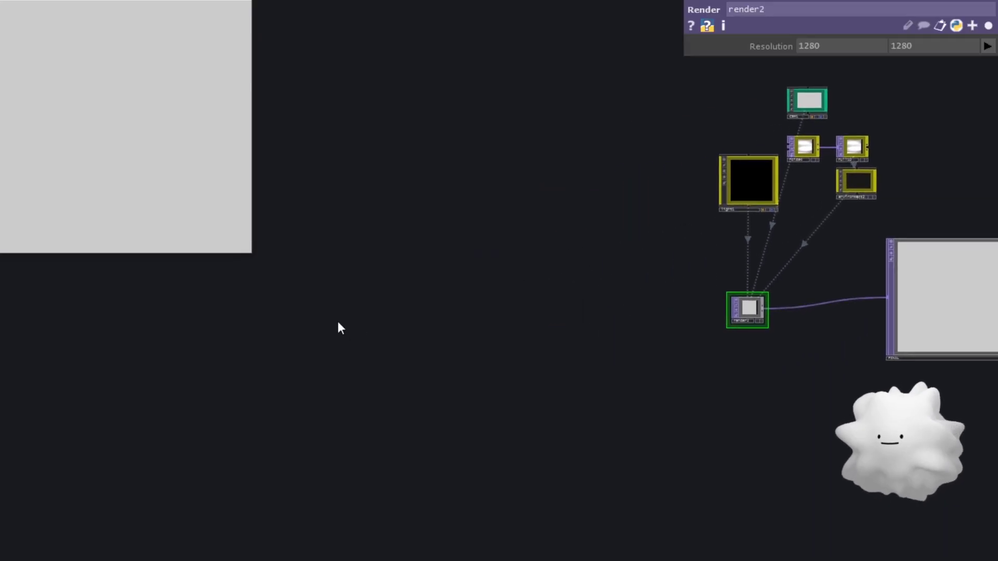
# Add a Constant CHOP with X set to 50 and Y set to 30.
pyautogui.press('Tab')
pyautogui.write('constant')
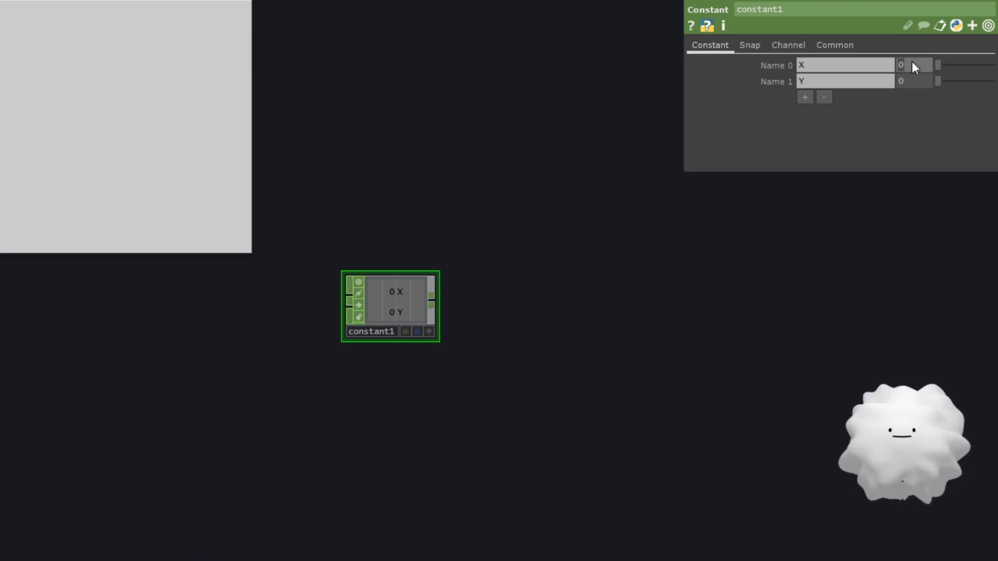
pyautogui.click(912, 66)
pyautogui.write('50')
pyautogui.press('Tab')
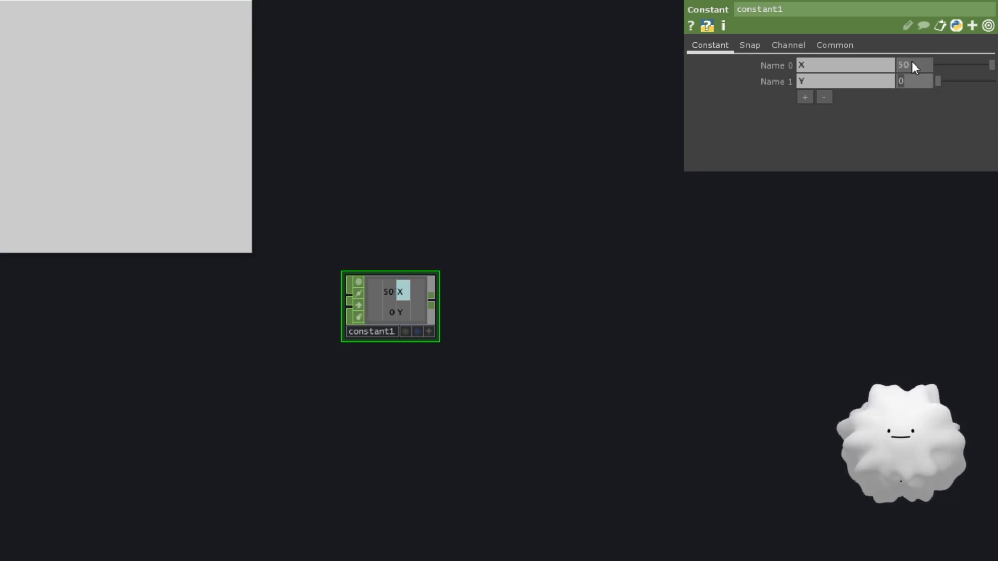
pyautogui.write('30')
pyautogui.press('Return')
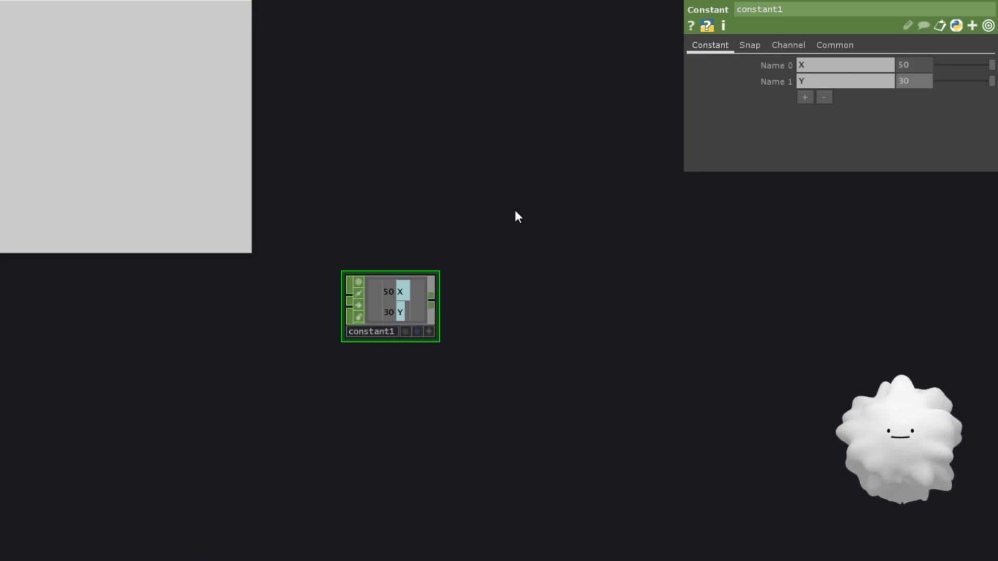
# Add a Z-axis Torus SOP with radii 1.5 and 0.1.
pyautogui.press('Tab')
pyautogui.click(453, 124)
pyautogui.write('t')
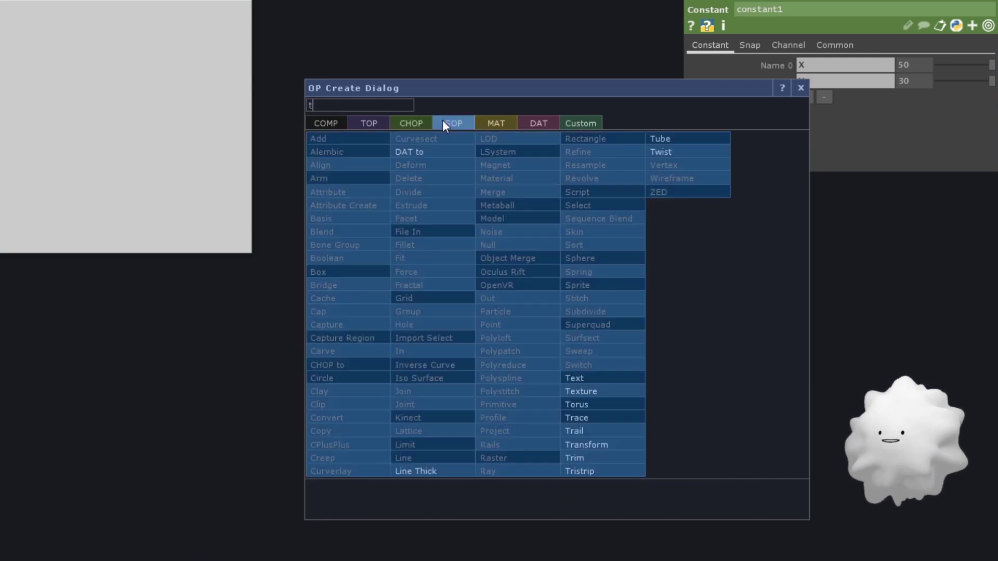
pyautogui.click(577, 405)
pyautogui.click(544, 303)
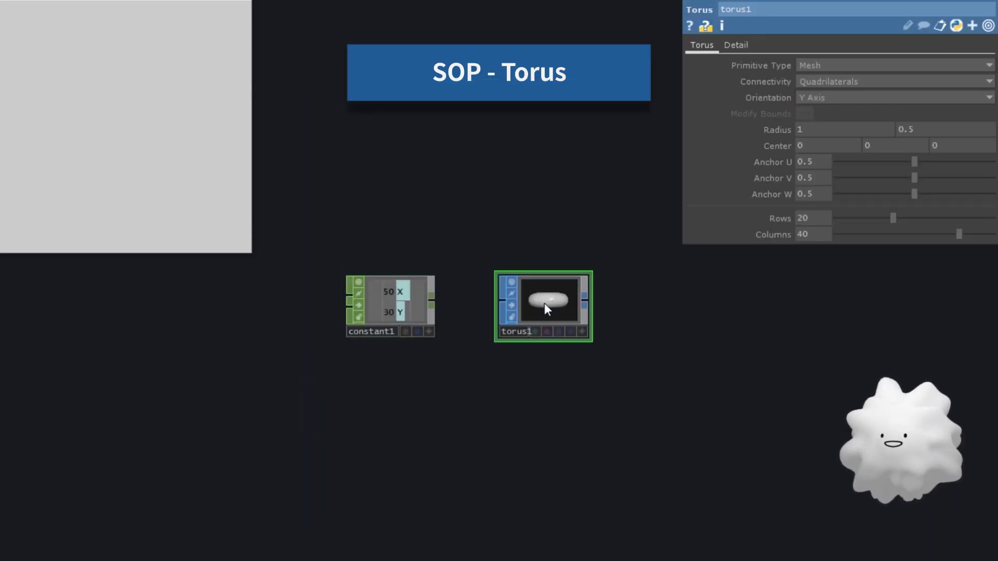
pyautogui.click(812, 97)
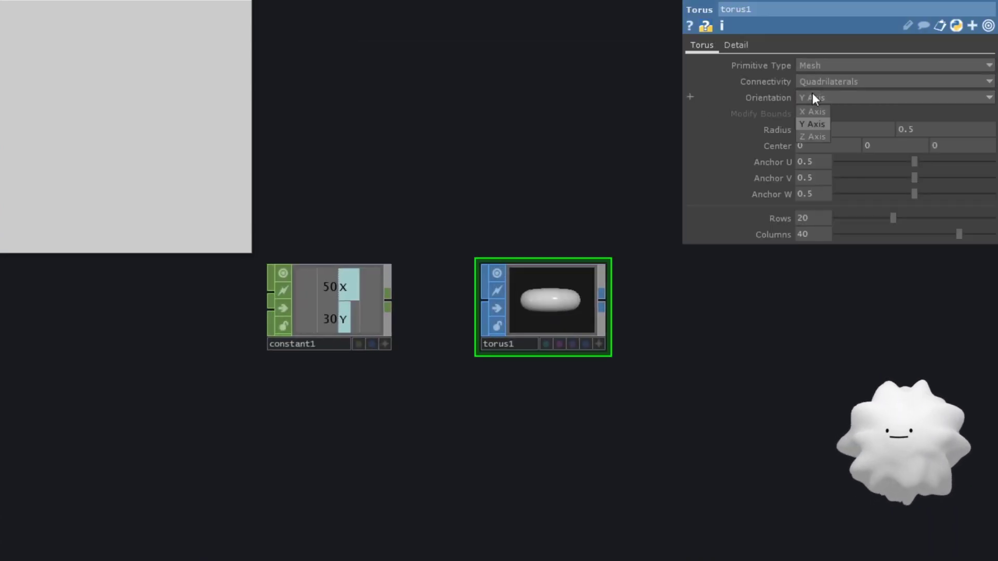
pyautogui.click(813, 136)
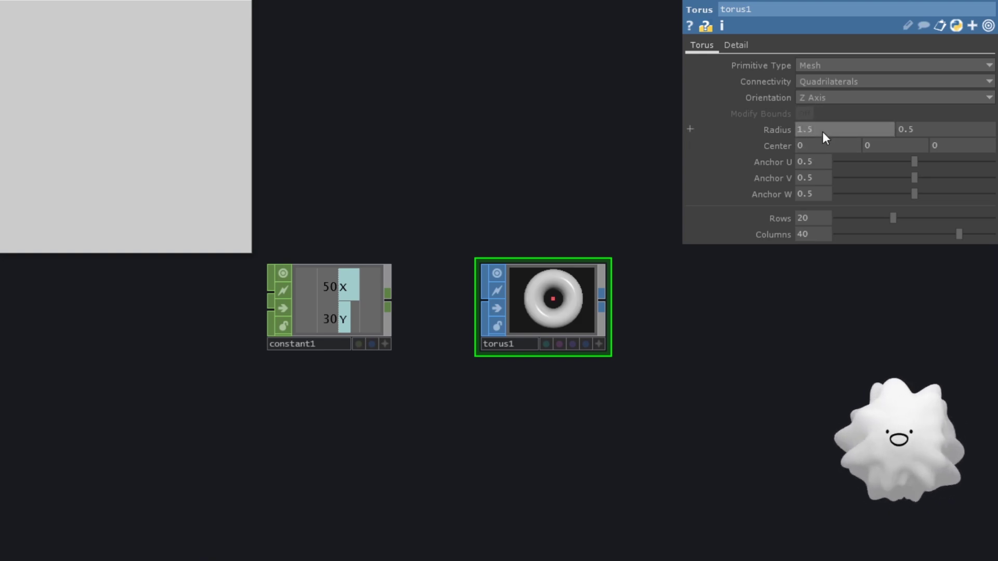
pyautogui.press('Tab')
pyautogui.write('0.1')
pyautogui.press('Return')
pyautogui.scroll(4, 560, 305)
pyautogui.scroll(-2, 418, 437)
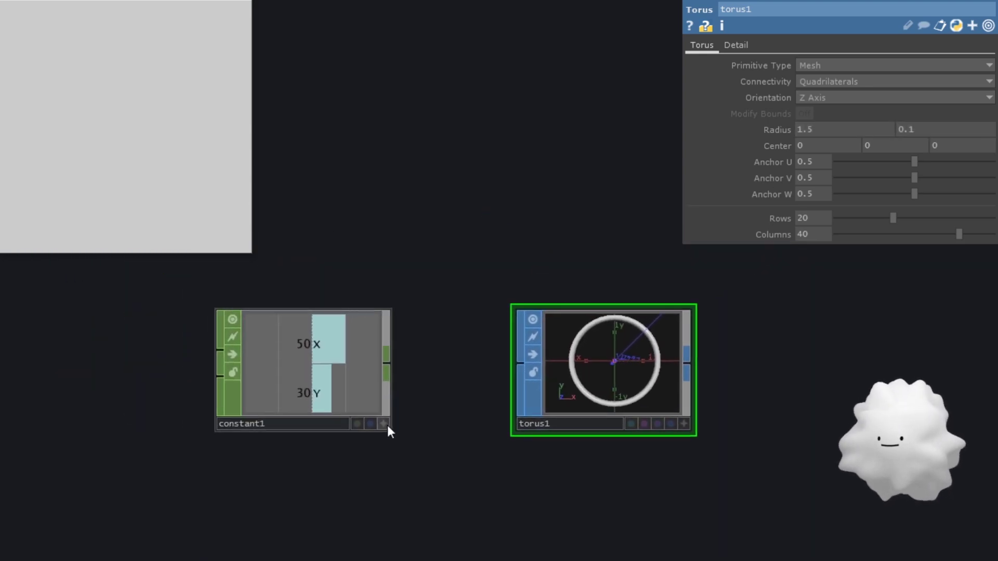
# Reference the constant's X and Y channels as the torus Columns and Rows.
pyautogui.click(388, 425)
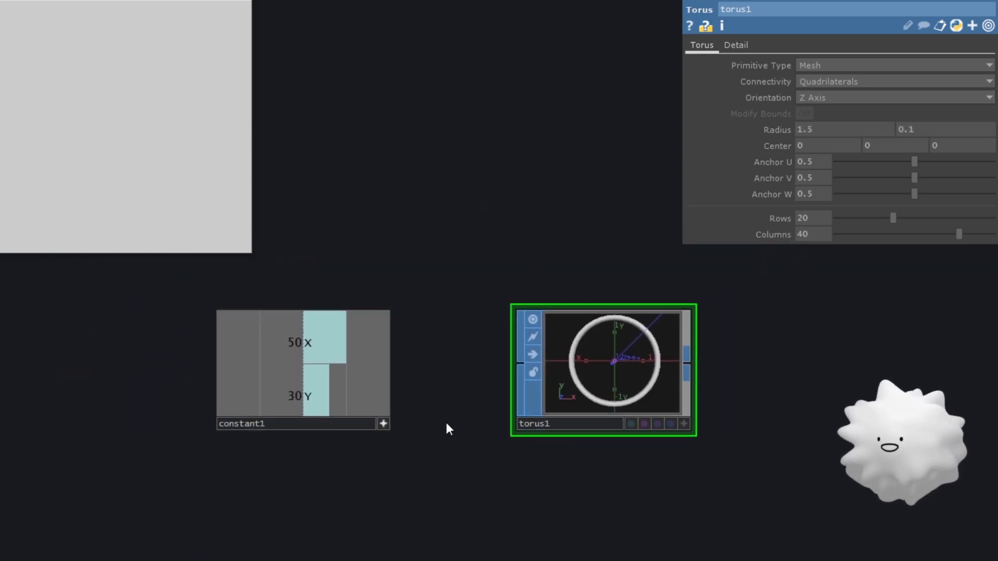
pyautogui.moveTo(448, 419); pyautogui.dragTo(464, 410)
pyautogui.scroll(3, 473, 397)
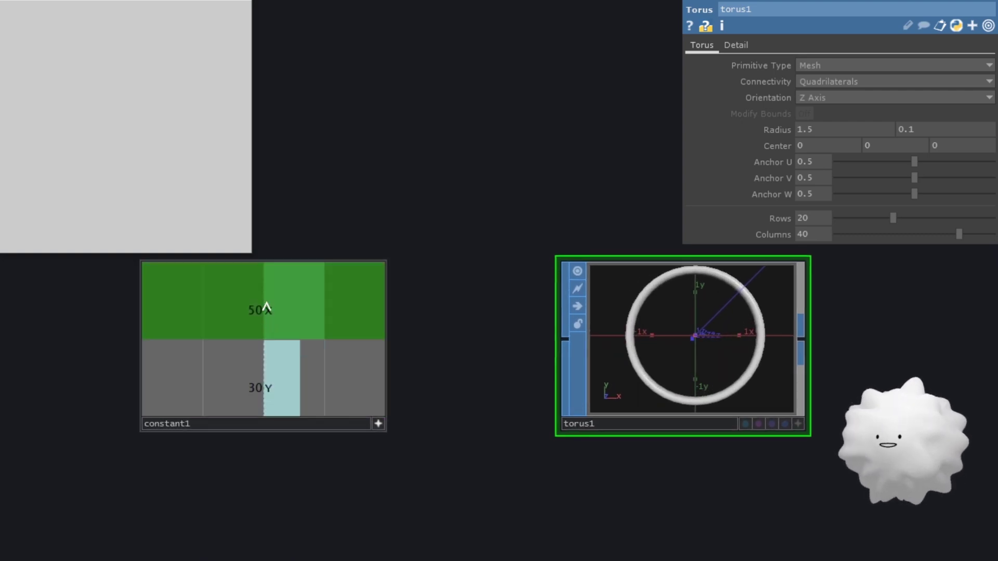
pyautogui.moveTo(259, 301); pyautogui.dragTo(805, 236)
pyautogui.click(815, 239)
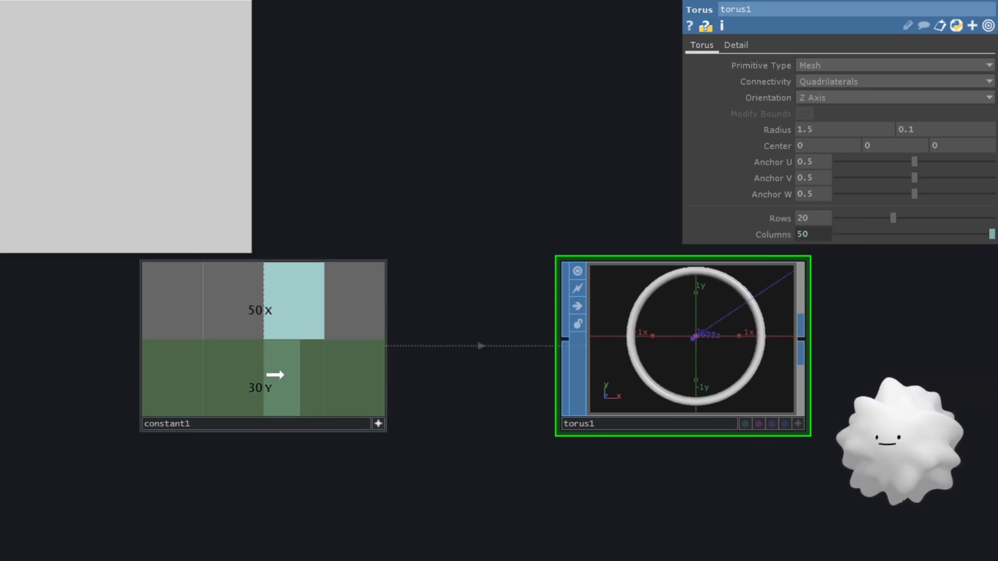
pyautogui.moveTo(351, 390); pyautogui.dragTo(801, 217)
pyautogui.click(812, 221)
pyautogui.scroll(-2, 619, 349)
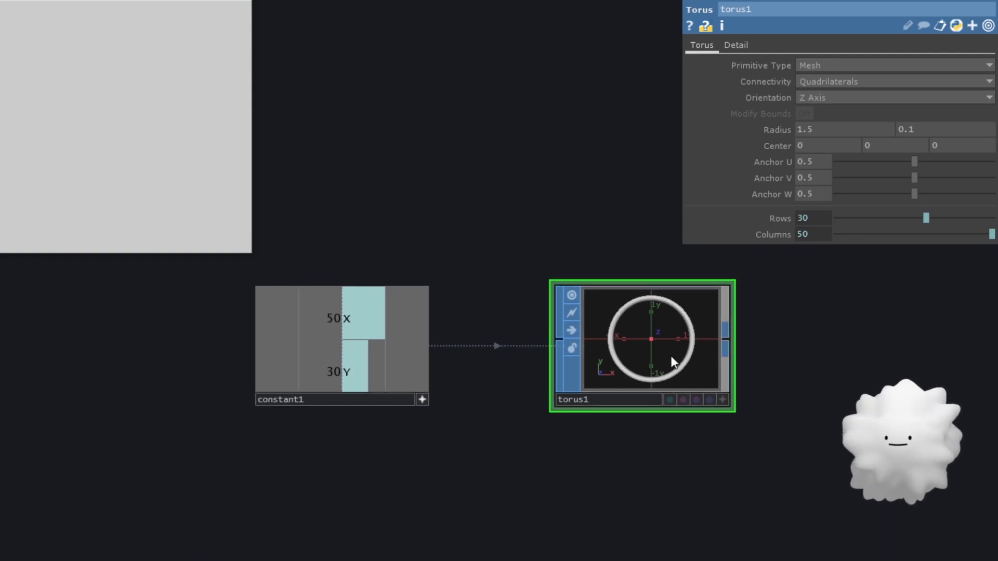
pyautogui.moveTo(659, 353); pyautogui.dragTo(592, 356)
pyautogui.scroll(-2, 513, 375)
pyautogui.scroll(-1, 483, 377)
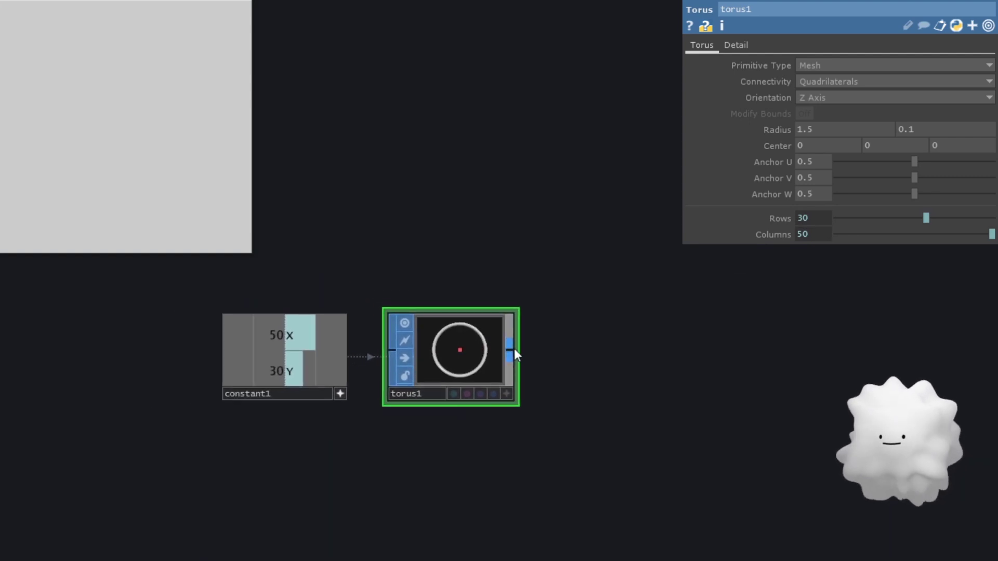
pyautogui.moveTo(514, 349); pyautogui.dragTo(672, 343)
pyautogui.write('null')
# Chain a Null SOP, Material SOP and Geometry COMP after the torus.
pyautogui.press('Return')
pyautogui.scroll(-2, 678, 344)
pyautogui.moveTo(538, 388)
pyautogui.mouseDown()
pyautogui.moveTo(519, 335)
pyautogui.moveTo(565, 331)
pyautogui.mouseUp()
pyautogui.write('material')
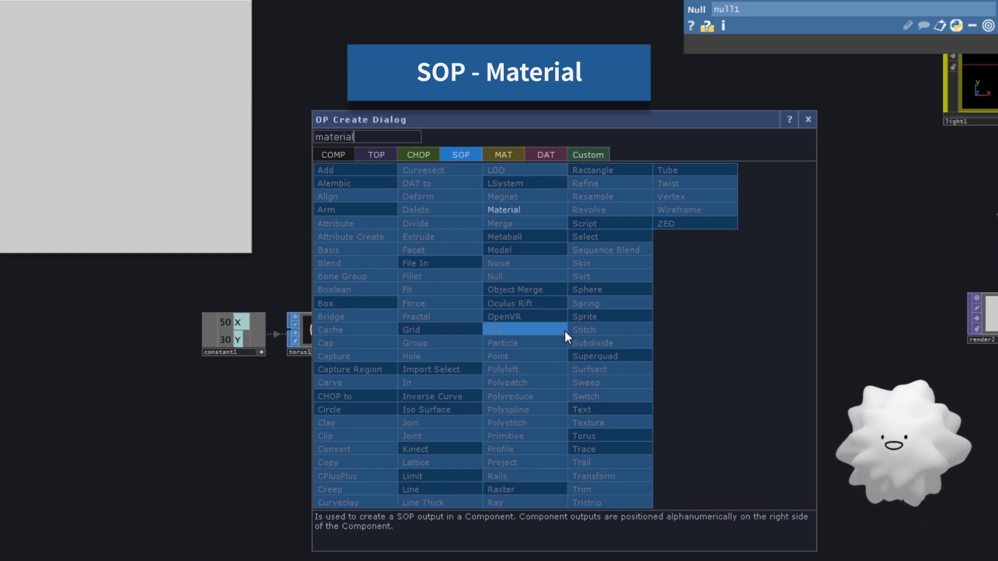
pyautogui.press('Return')
pyautogui.moveTo(564, 331); pyautogui.dragTo(749, 335)
pyautogui.write('geo')
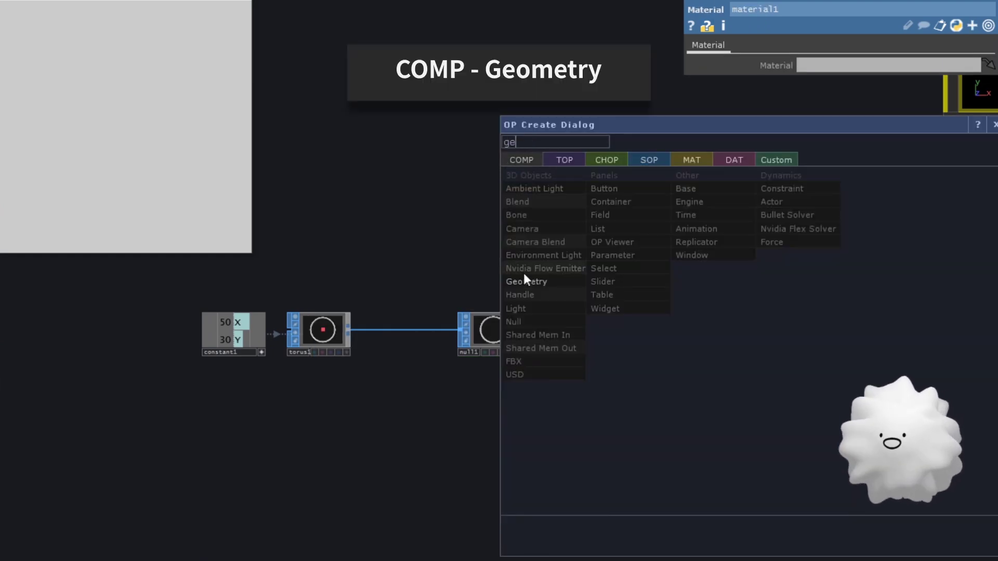
pyautogui.press('Return')
pyautogui.click(781, 332)
pyautogui.moveTo(740, 454); pyautogui.dragTo(470, 391)
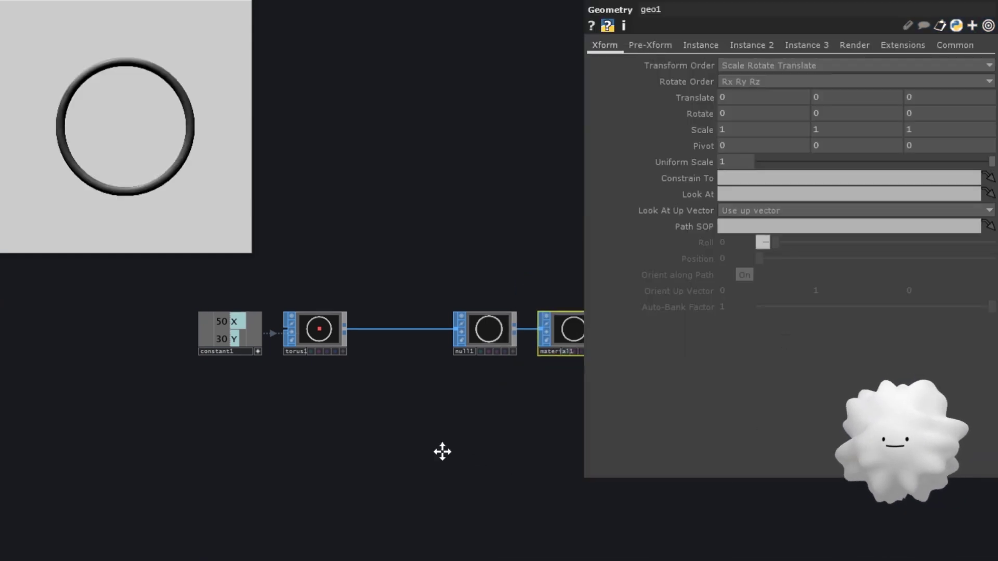
pyautogui.press('p')
pyautogui.scroll(2, 520, 371)
pyautogui.click(718, 301)
pyautogui.moveTo(437, 308); pyautogui.dragTo(455, 308)
pyautogui.press('Delete')
# Assign a new PBR MAT to material1 with metallic 0 and roughness 0.6.
pyautogui.press('Tab')
pyautogui.write('pbr')
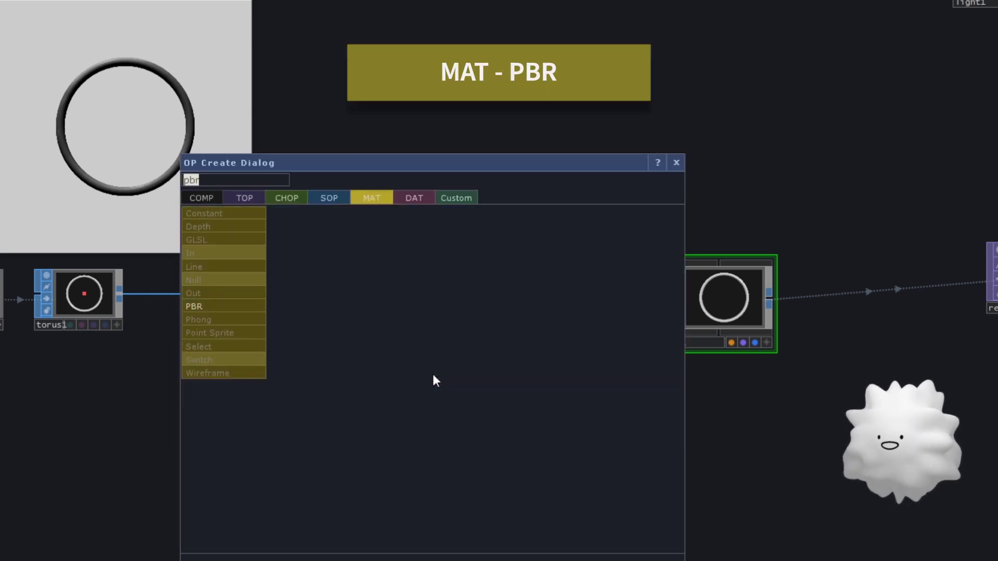
pyautogui.press('Return')
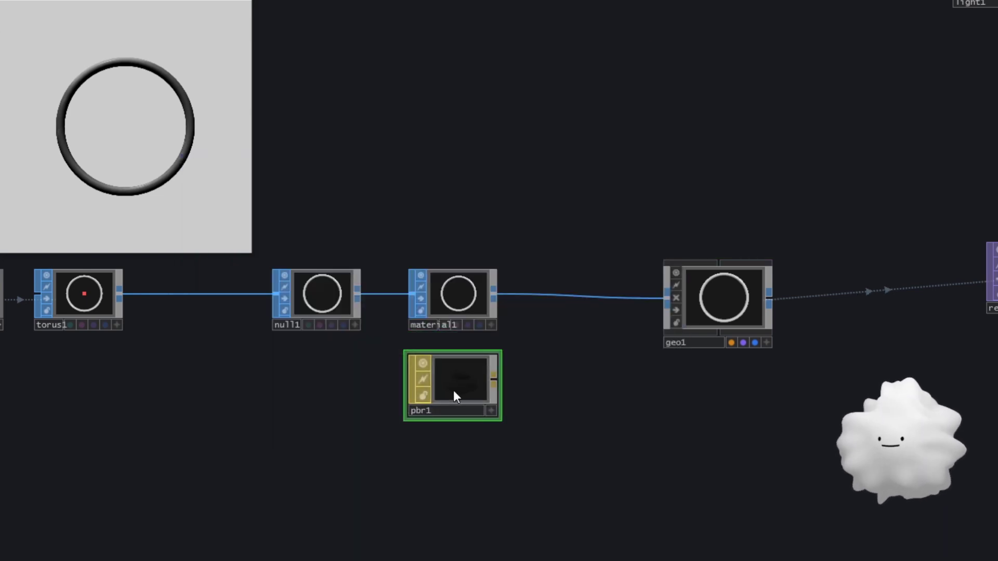
pyautogui.moveTo(454, 390); pyautogui.dragTo(458, 306)
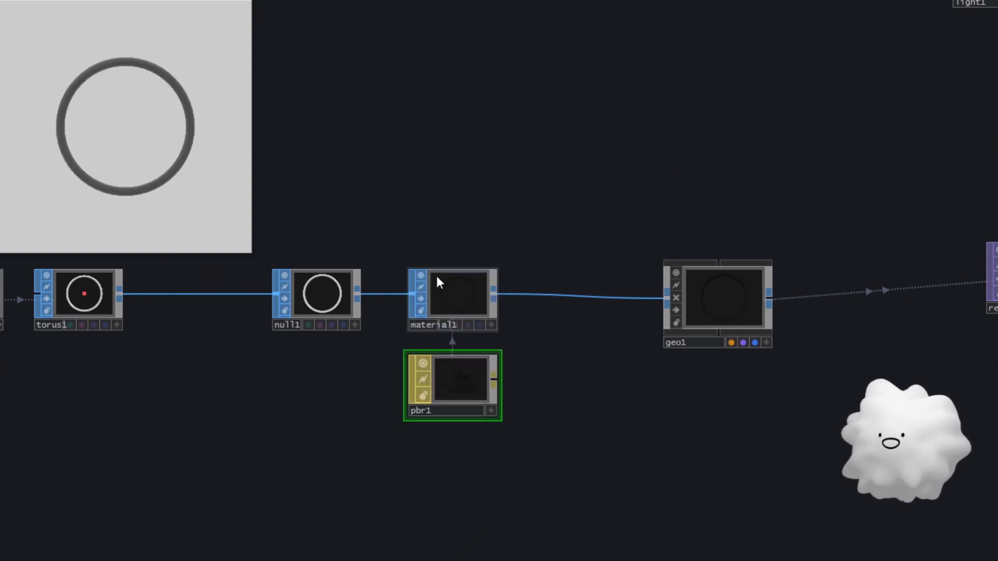
pyautogui.press('p')
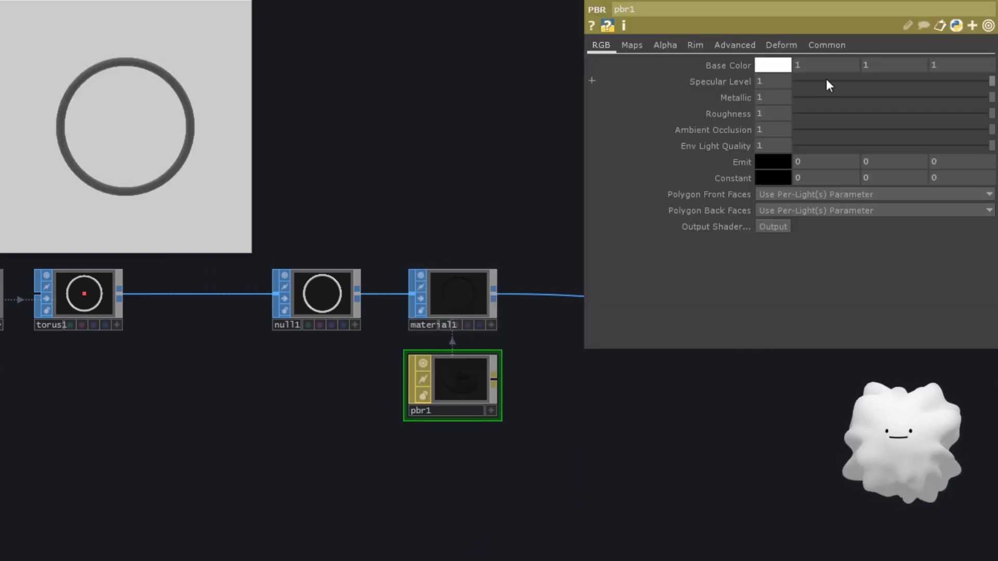
pyautogui.write('0')
pyautogui.press('Return')
pyautogui.write('0.')
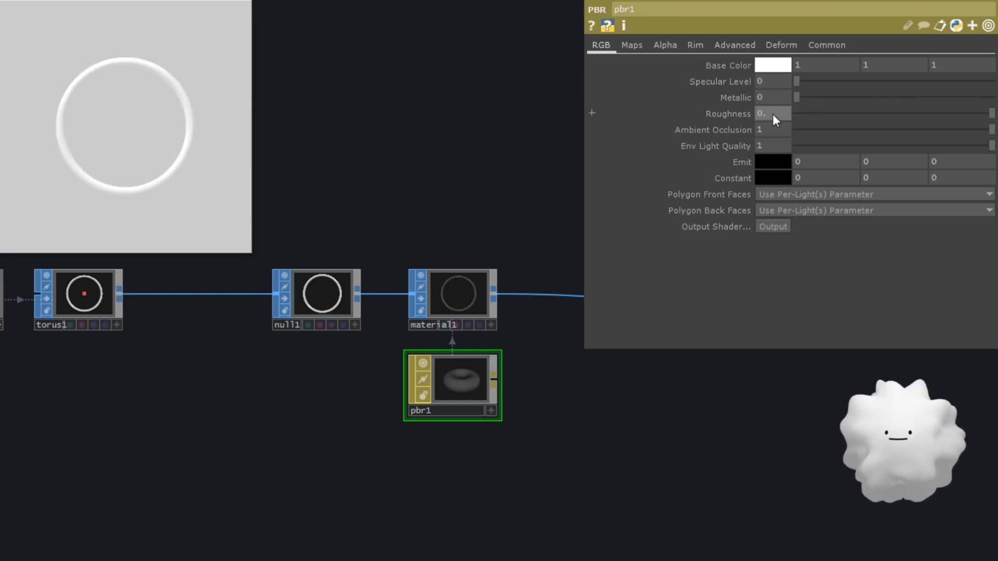
pyautogui.write('6')
pyautogui.press('Return')
pyautogui.moveTo(495, 172); pyautogui.dragTo(526, 228)
pyautogui.press('p')
pyautogui.scroll(-3, 452, 452)
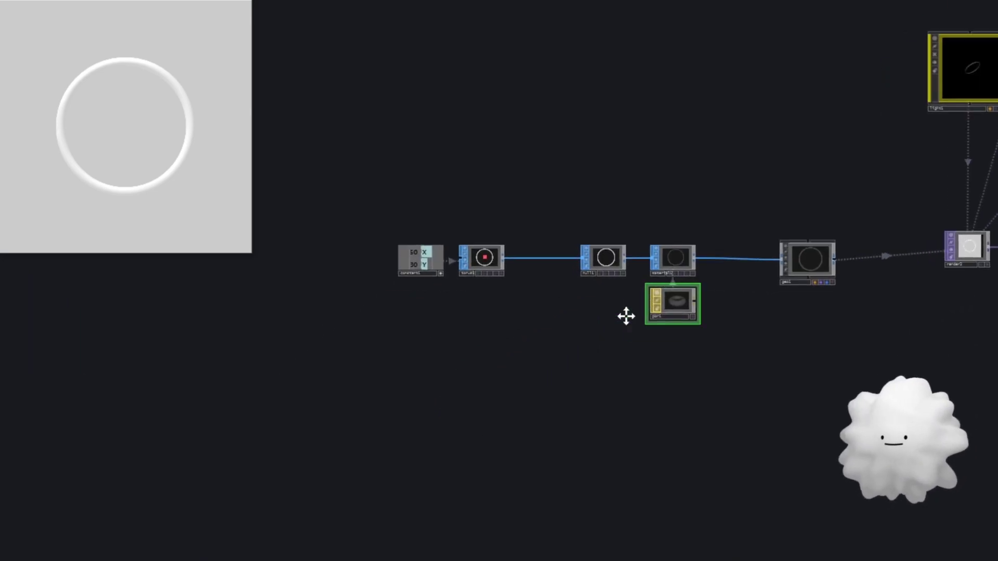
pyautogui.moveTo(624, 316); pyautogui.dragTo(436, 403)
pyautogui.press('Tab')
pyautogui.write('noise')
# Create a Noise TOP: period 1.5, harmonics 0, z translate absTime.seconds*0.1.
pyautogui.press('Return')
pyautogui.scroll(3, 327, 371)
pyautogui.scroll(2, 327, 373)
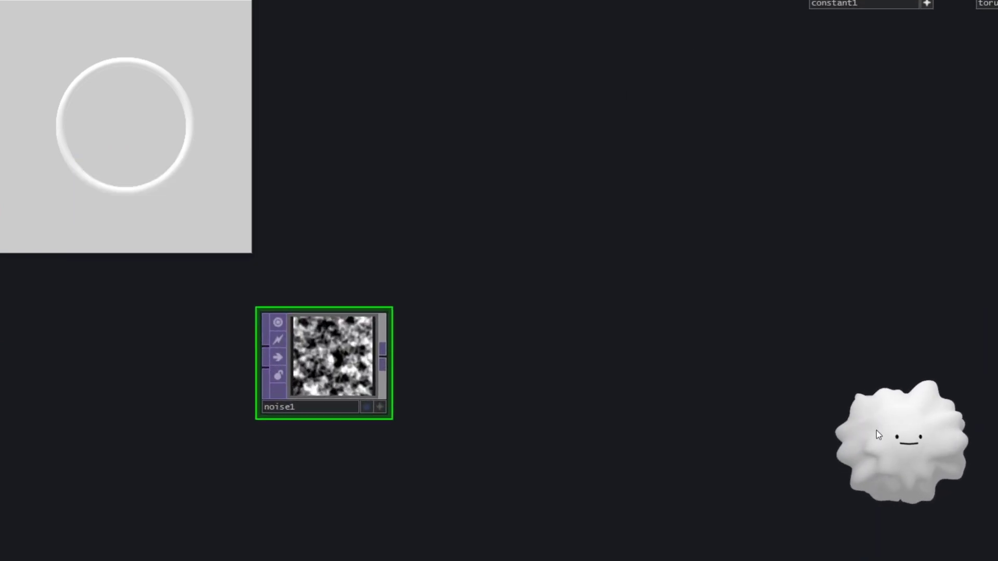
pyautogui.moveTo(714, 410); pyautogui.dragTo(719, 402)
pyautogui.press('p')
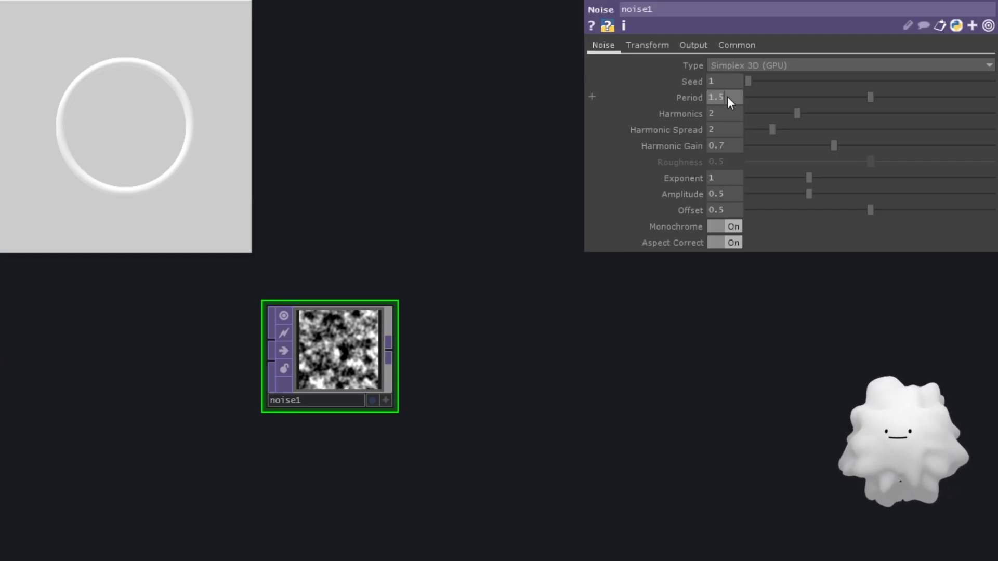
pyautogui.doubleClick(728, 96)
pyautogui.write('1.5')
pyautogui.press('Return')
pyautogui.scroll(1, 336, 356)
pyautogui.moveTo(718, 114)
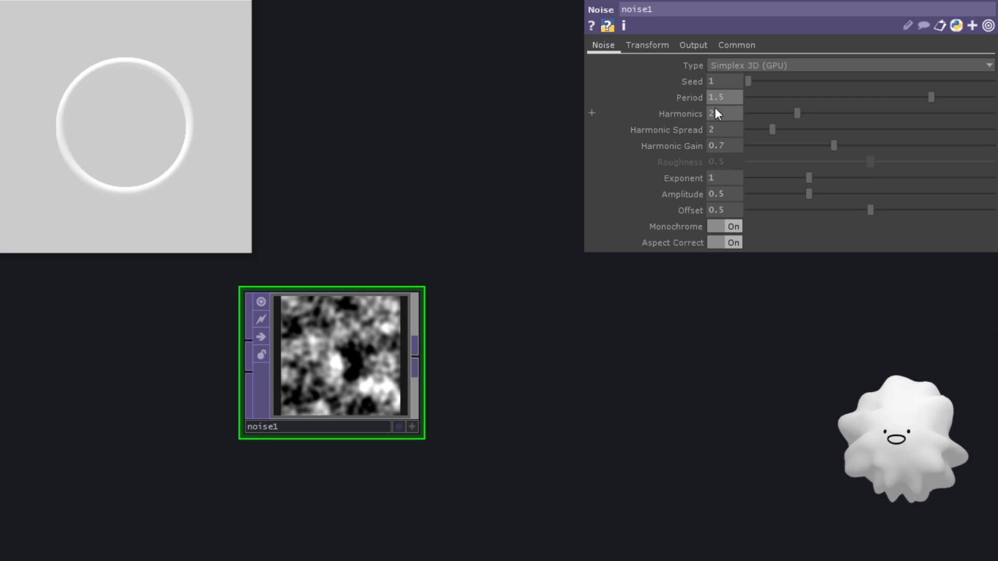
pyautogui.moveTo(797, 113); pyautogui.dragTo(712, 115)
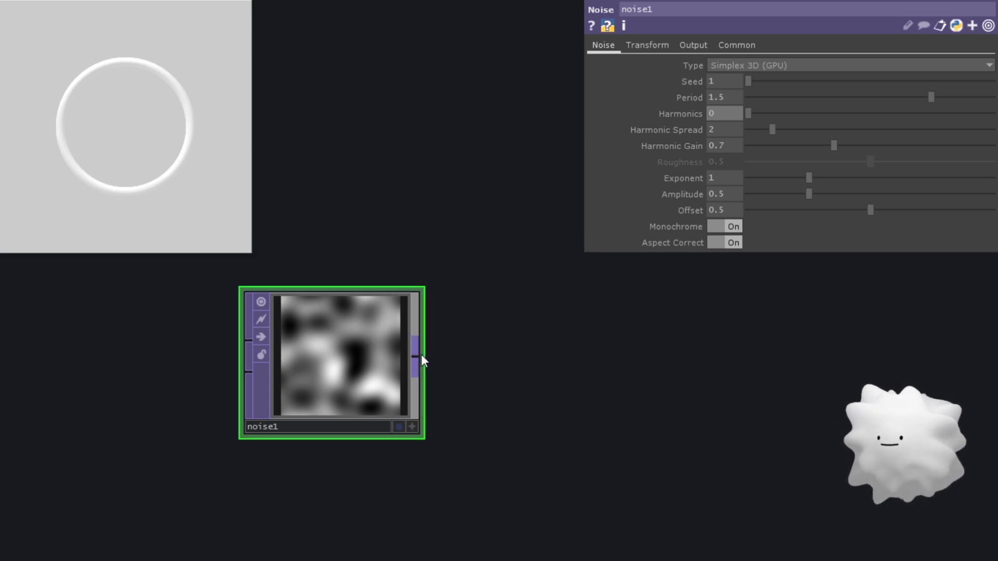
pyautogui.moveTo(422, 354); pyautogui.dragTo(661, 358)
pyautogui.click(647, 44)
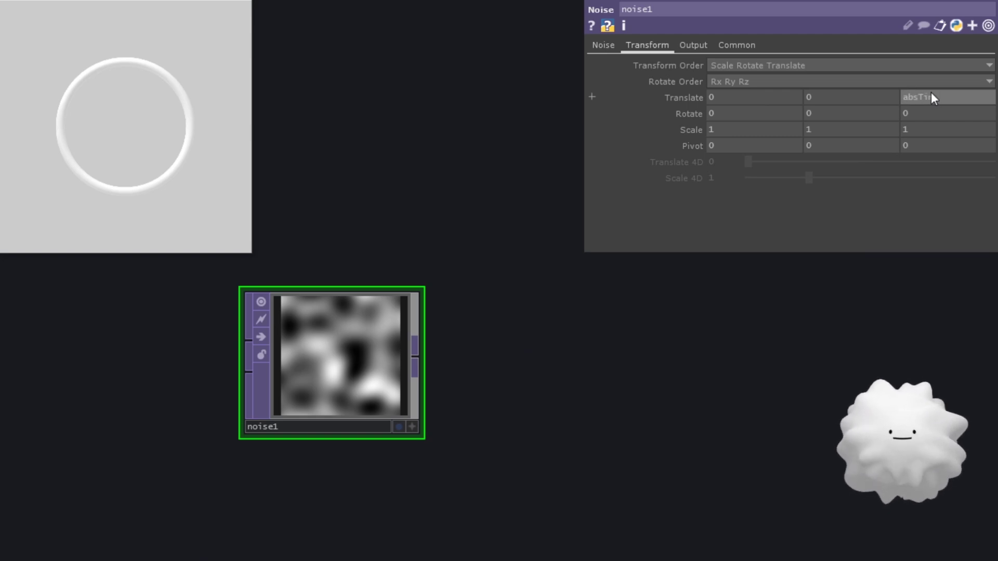
pyautogui.click(684, 98)
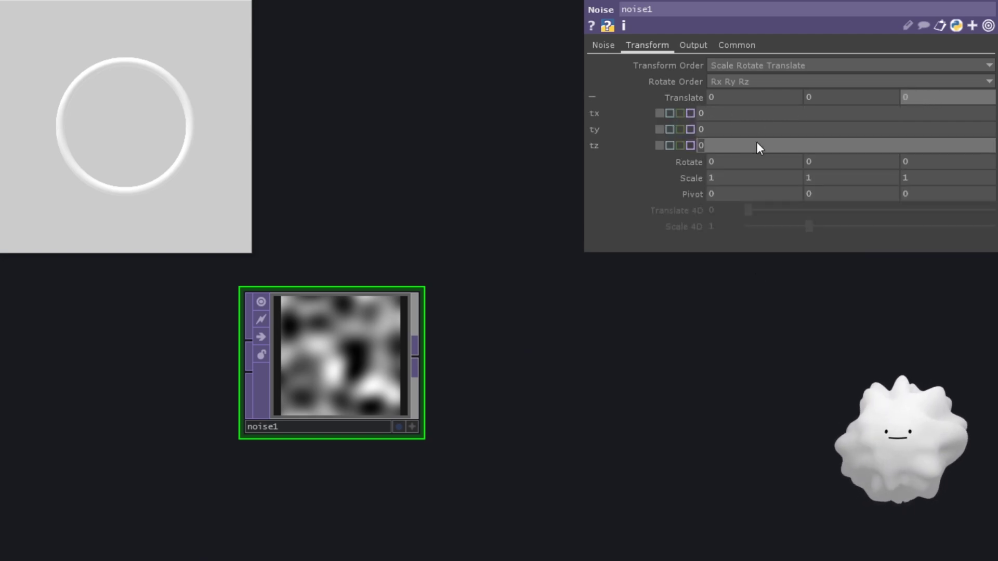
pyautogui.write('Time.second')
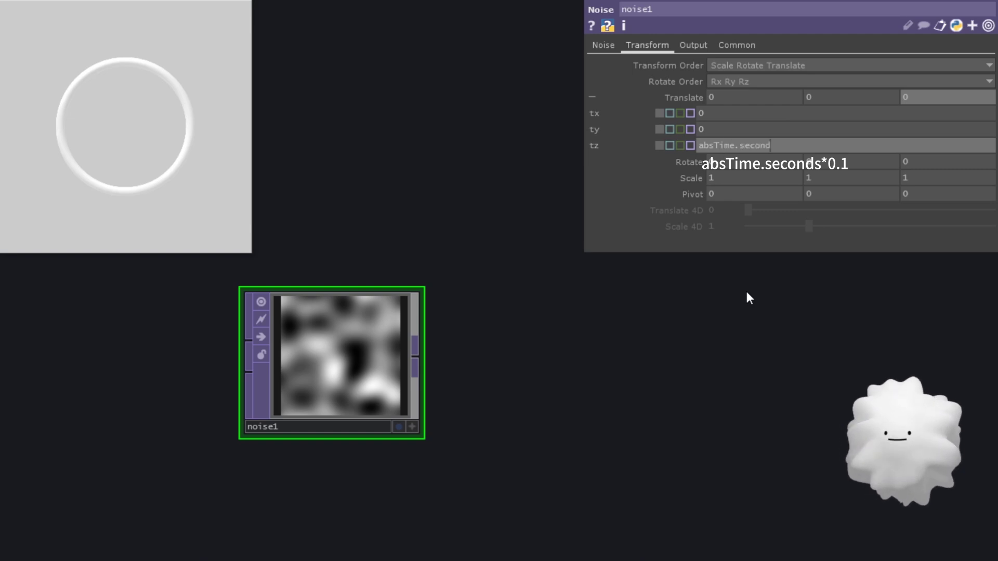
pyautogui.write('s*0.1')
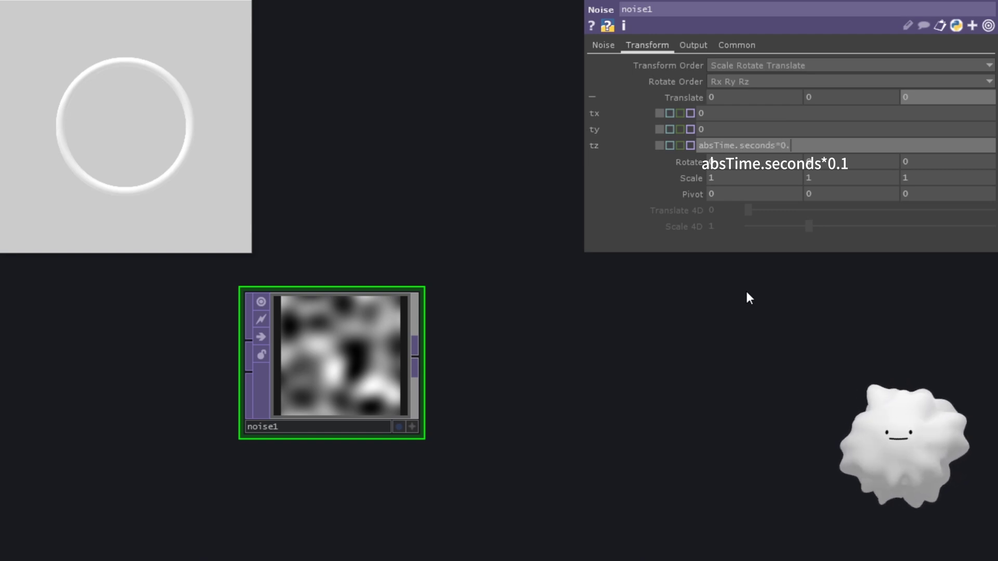
pyautogui.press('Return')
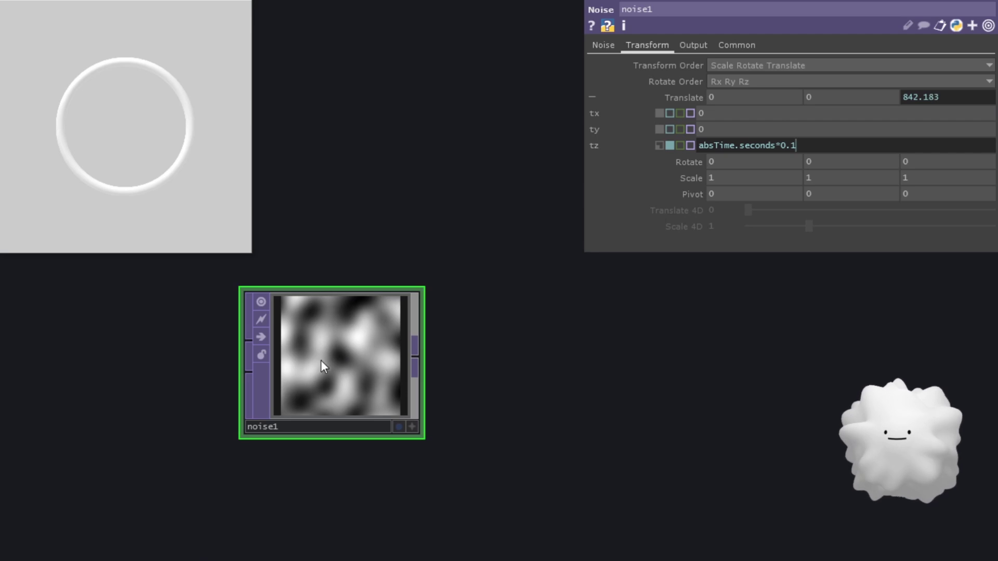
pyautogui.scroll(2, 307, 363)
pyautogui.scroll(-4, 307, 363)
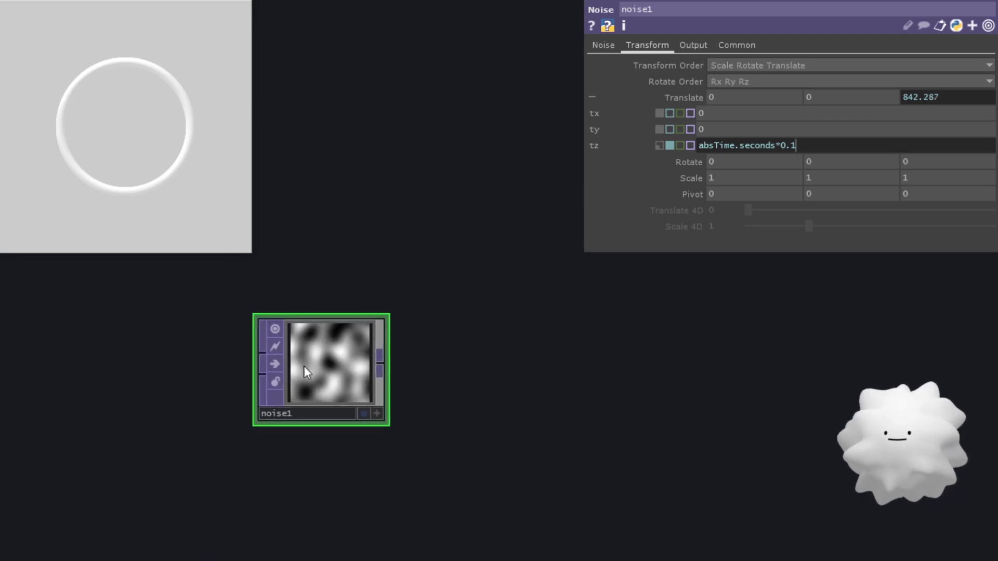
# Append a Null TOP and then a Fit TOP after noise1.
pyautogui.click(382, 365)
pyautogui.press('Tab')
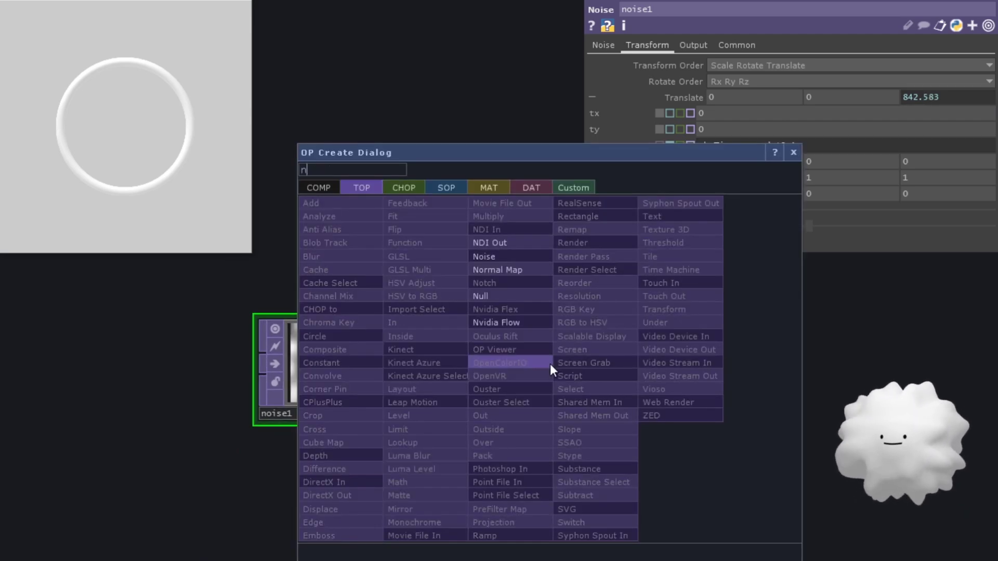
pyautogui.write('null')
pyautogui.press('Return')
pyautogui.click(585, 386)
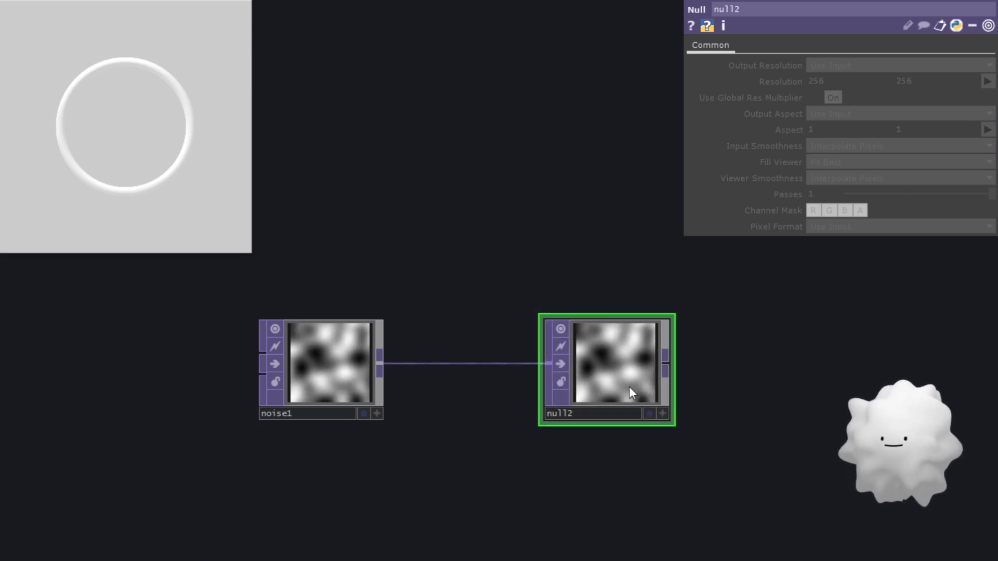
pyautogui.scroll(-3, 535, 421)
pyautogui.scroll(-3, 399, 435)
pyautogui.moveTo(399, 436); pyautogui.dragTo(437, 413)
pyautogui.scroll(3, 437, 414)
pyautogui.rightClick(333, 400)
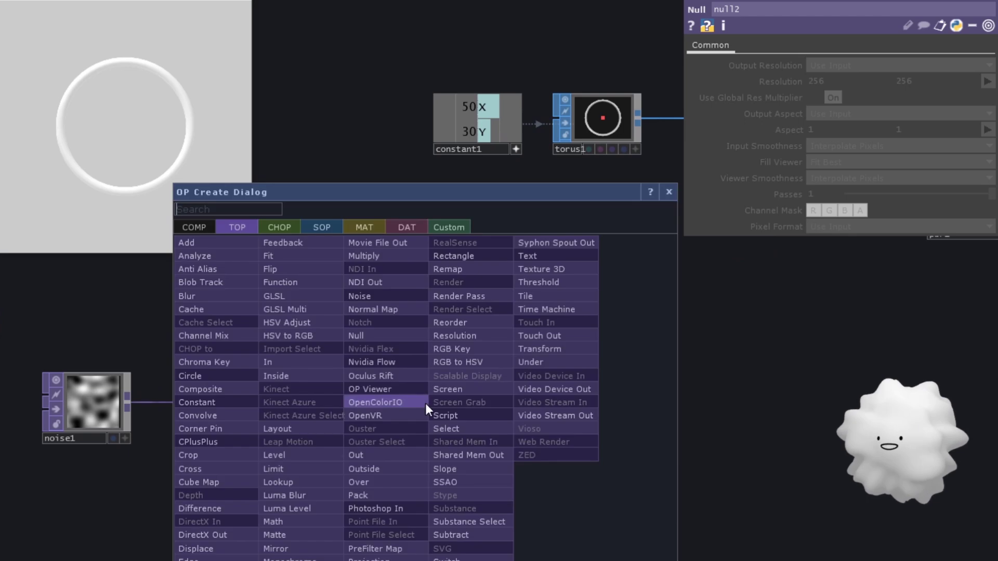
pyautogui.click(425, 402)
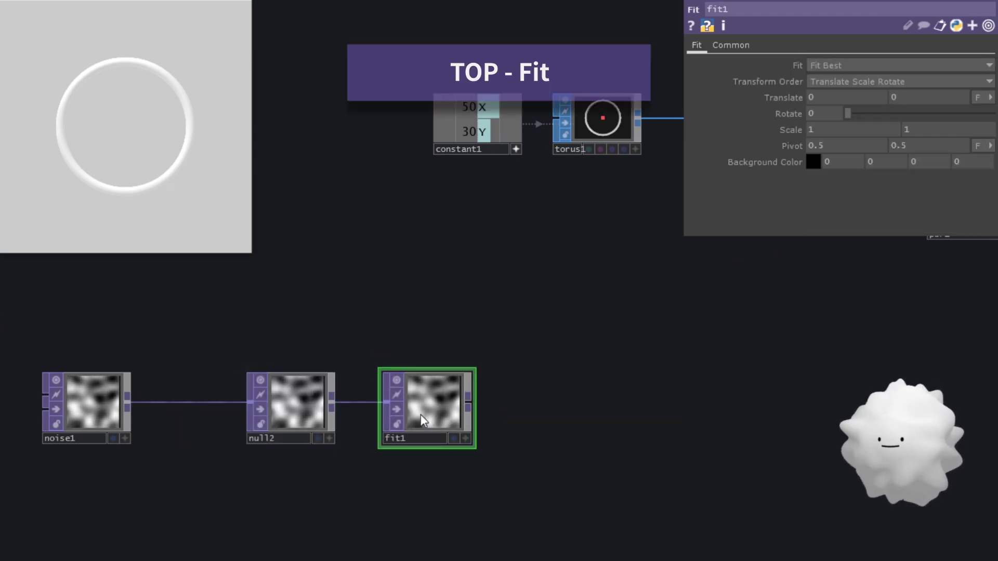
pyautogui.click(418, 418)
pyautogui.scroll(4, 425, 406)
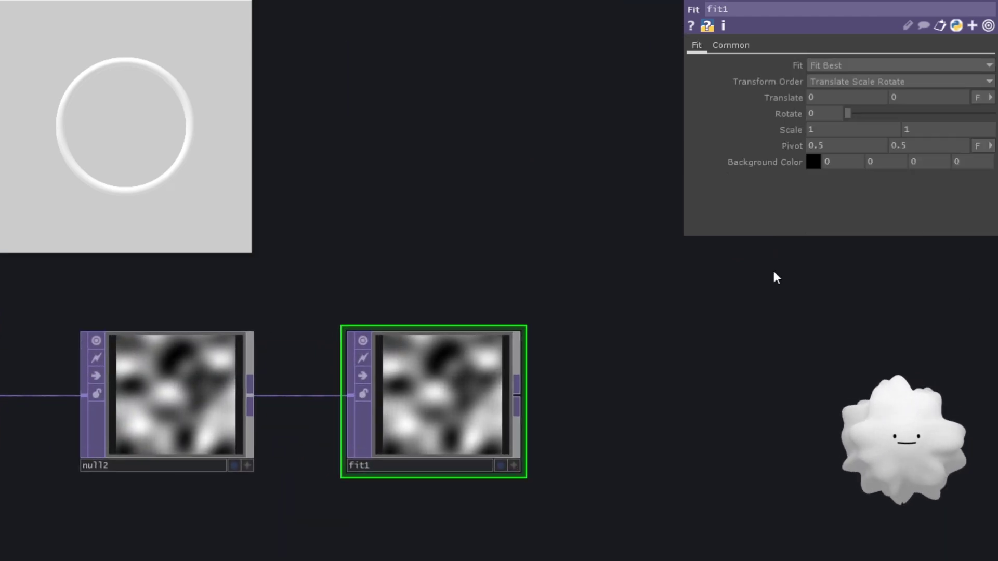
pyautogui.scroll(-3, 702, 421)
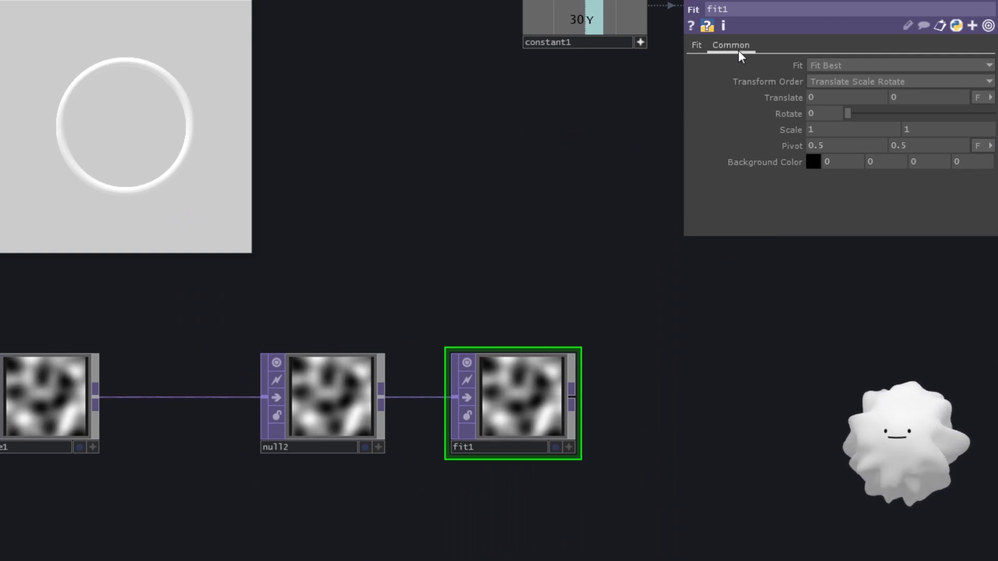
# Link fit1's resolution to constant1's X and Y, using nearest-pixel sampling.
pyautogui.click(730, 45)
pyautogui.scroll(-2, 414, 297)
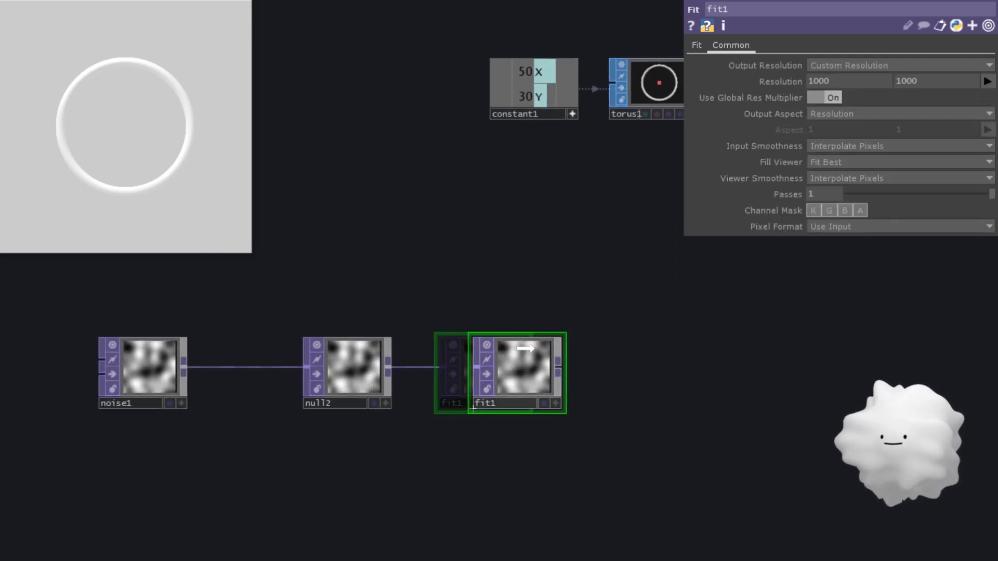
pyautogui.moveTo(499, 352); pyautogui.dragTo(550, 352)
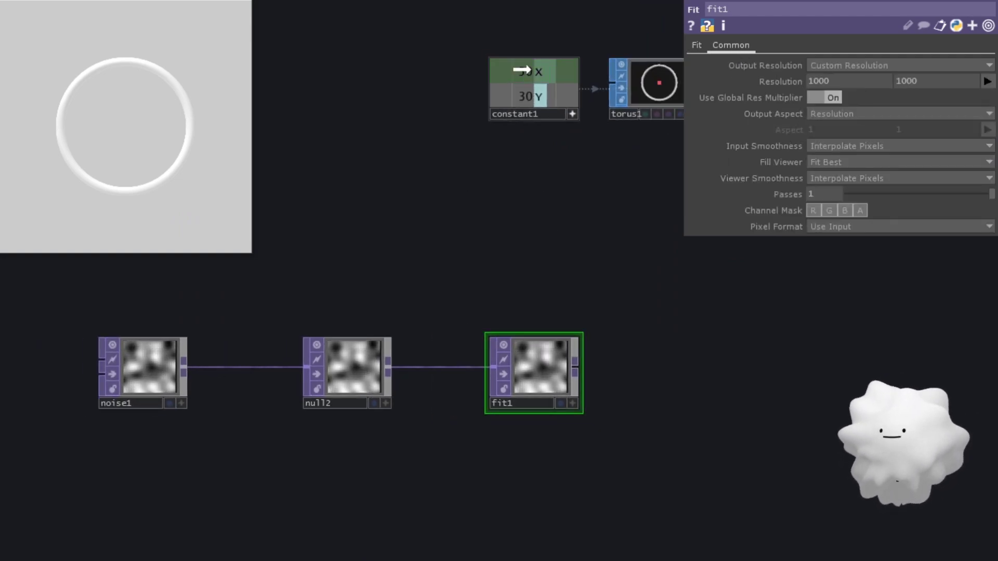
pyautogui.click(830, 75)
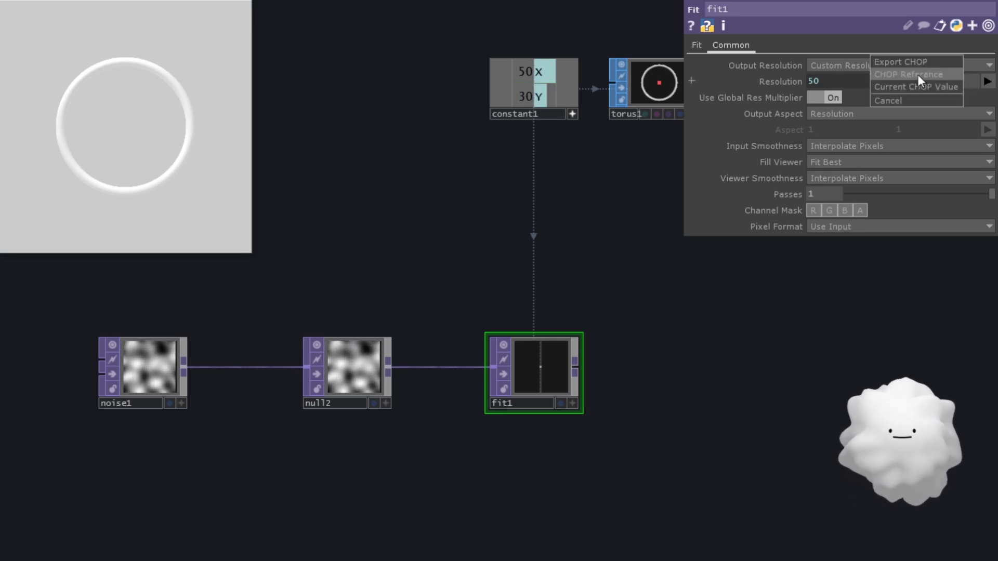
pyautogui.click(915, 74)
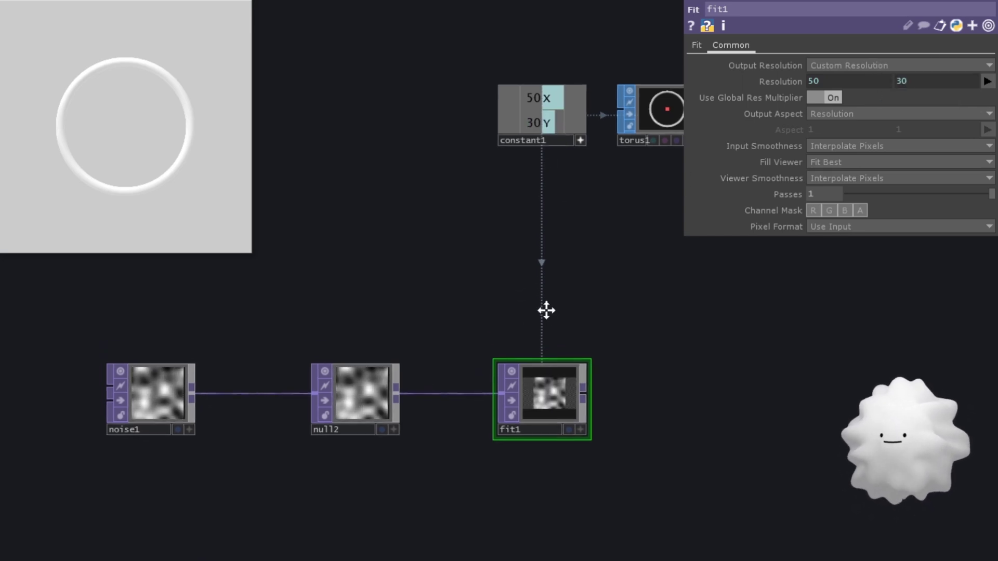
pyautogui.moveTo(486, 287); pyautogui.dragTo(494, 315)
pyautogui.scroll(2, 546, 297)
pyautogui.scroll(2, 547, 351)
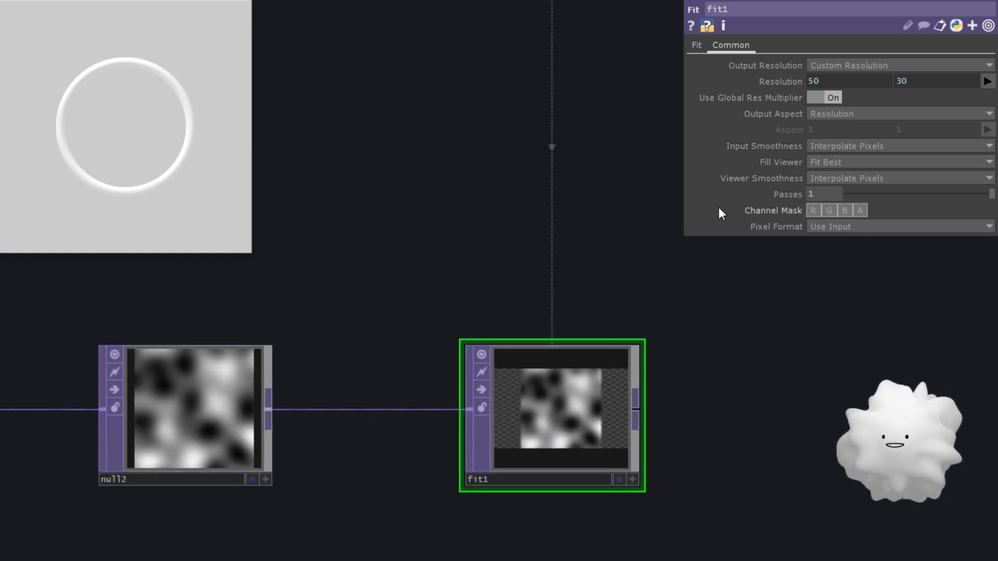
pyautogui.click(829, 146)
pyautogui.scroll(3, 508, 468)
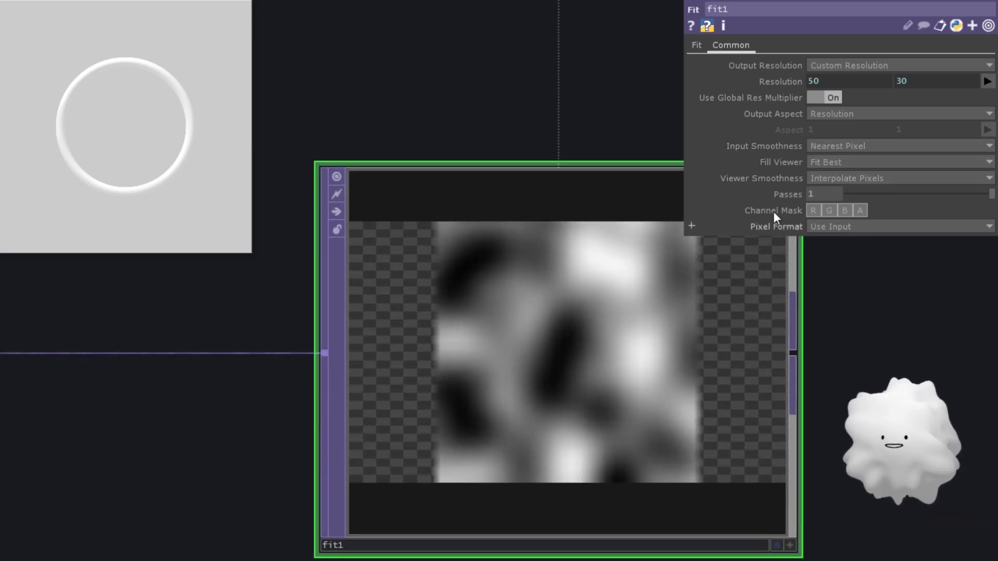
pyautogui.click(837, 178)
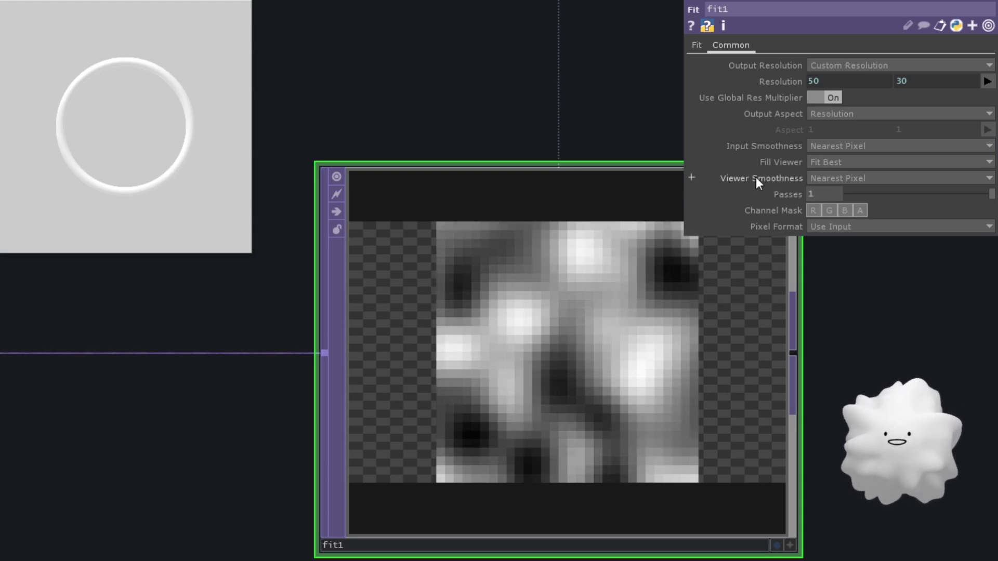
# Change fit1's Fit mode from Fit Best to Fill.
pyautogui.click(697, 46)
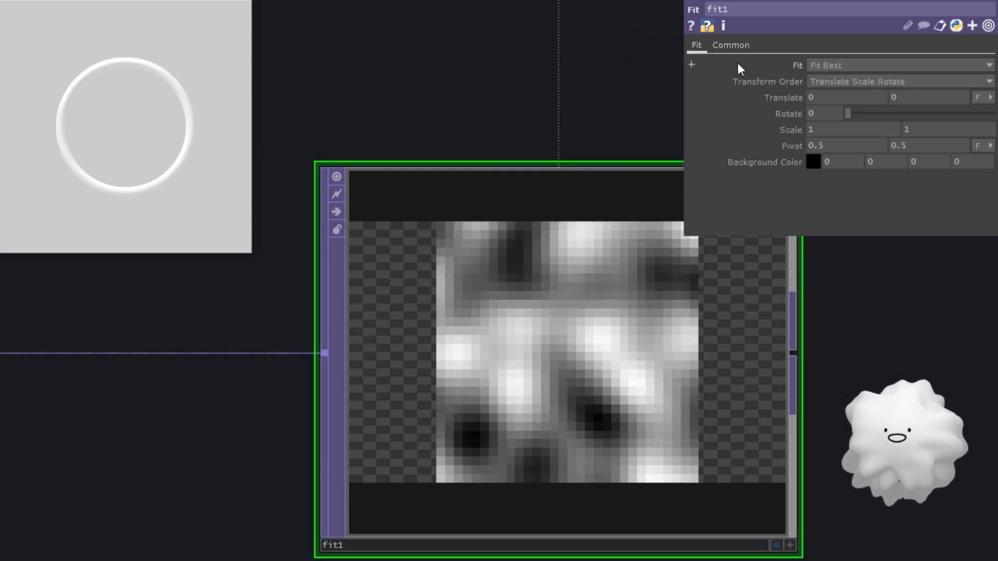
pyautogui.click(830, 65)
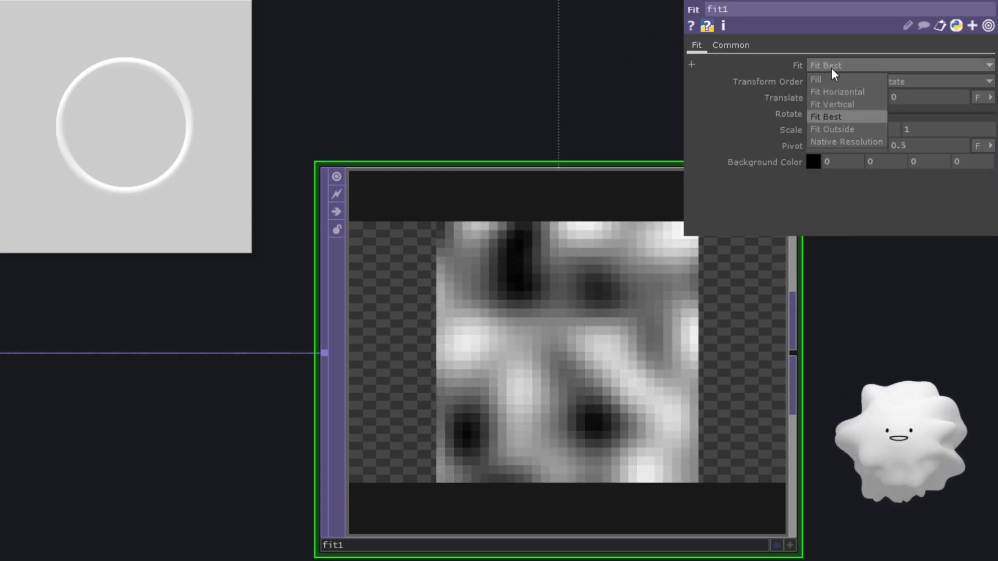
pyautogui.click(834, 79)
pyautogui.scroll(-3, 581, 312)
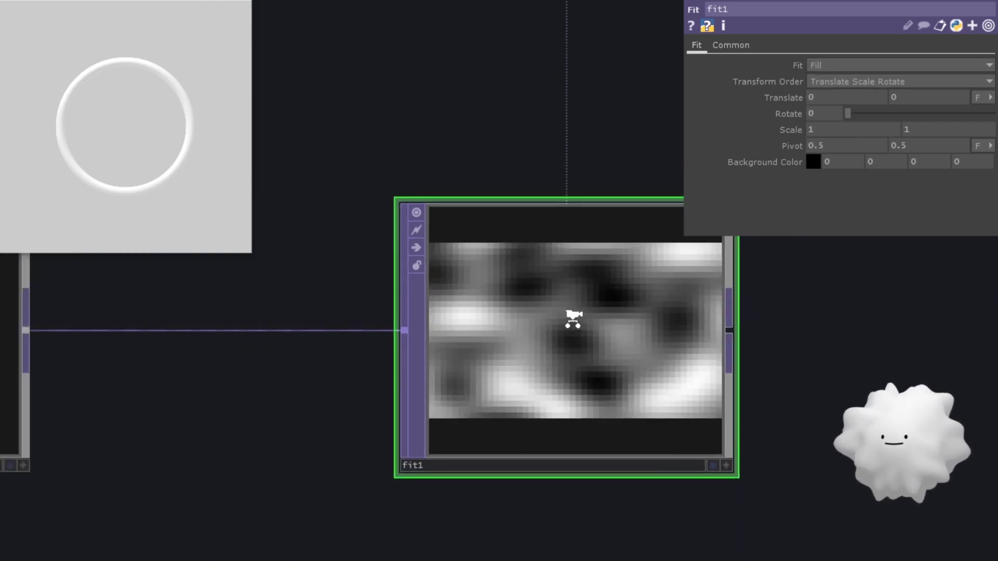
pyautogui.scroll(3, 581, 312)
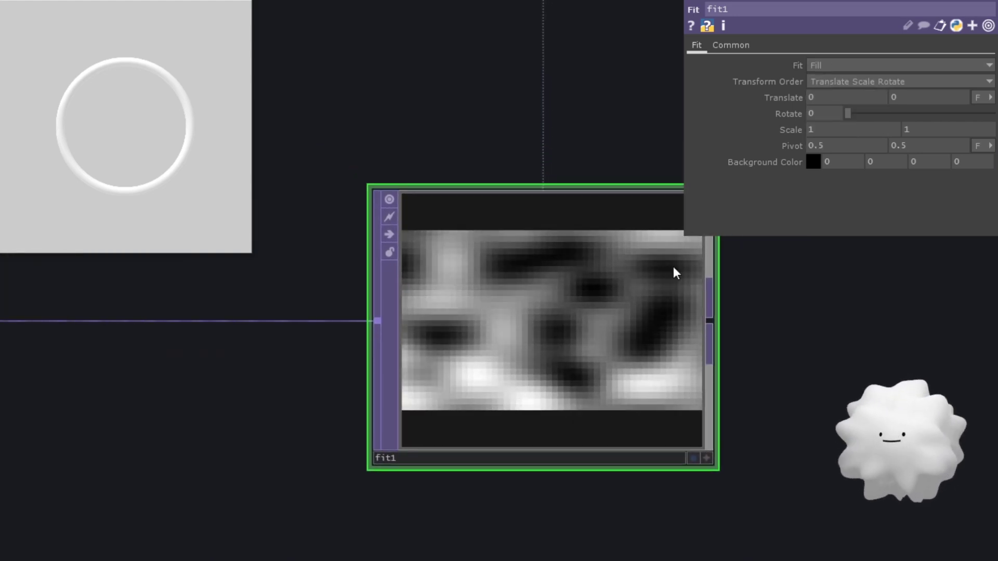
pyautogui.scroll(-5, 671, 282)
pyautogui.scroll(-3, 819, 336)
# Set noise1's Transform Scale X to 1.5.
pyautogui.click(135, 333)
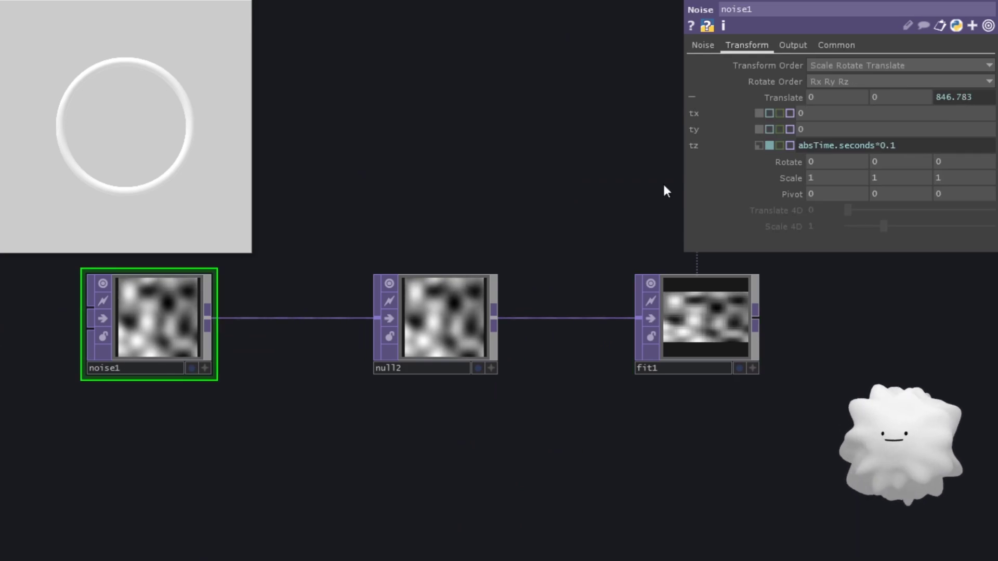
pyautogui.scroll(3, 163, 331)
pyautogui.moveTo(699, 368); pyautogui.dragTo(639, 385)
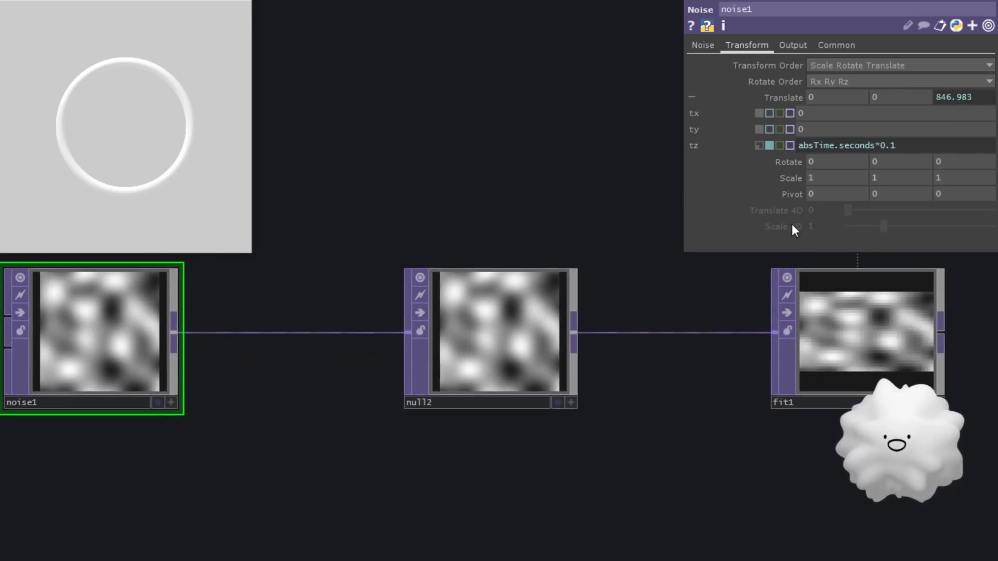
pyautogui.click(824, 178)
pyautogui.write('1.5')
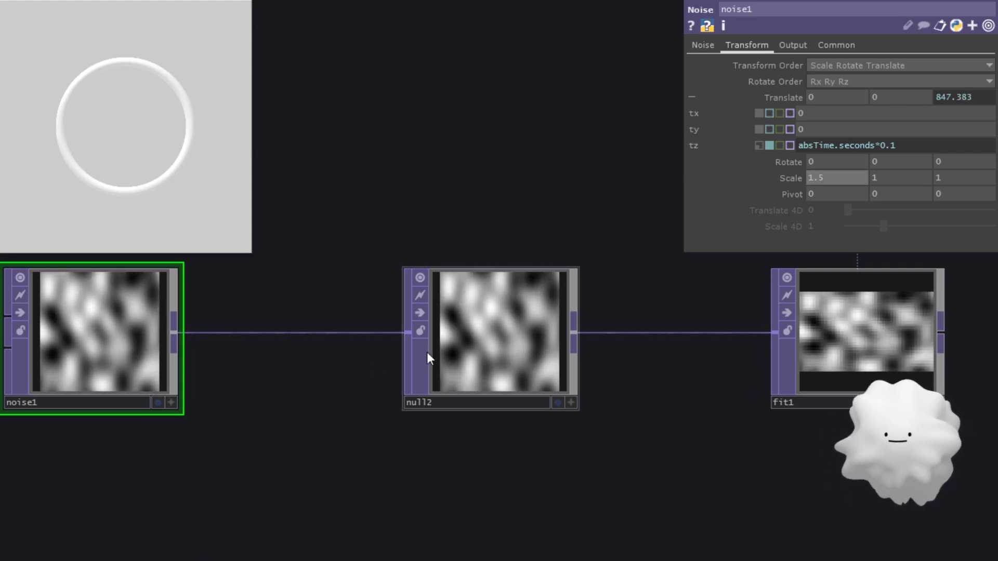
pyautogui.scroll(-2, 795, 347)
pyautogui.scroll(5, 638, 301)
pyautogui.scroll(-3, 586, 337)
pyautogui.scroll(-5, 585, 337)
pyautogui.moveTo(499, 351)
pyautogui.mouseDown()
pyautogui.moveTo(633, 360)
pyautogui.moveTo(499, 367)
pyautogui.mouseUp()
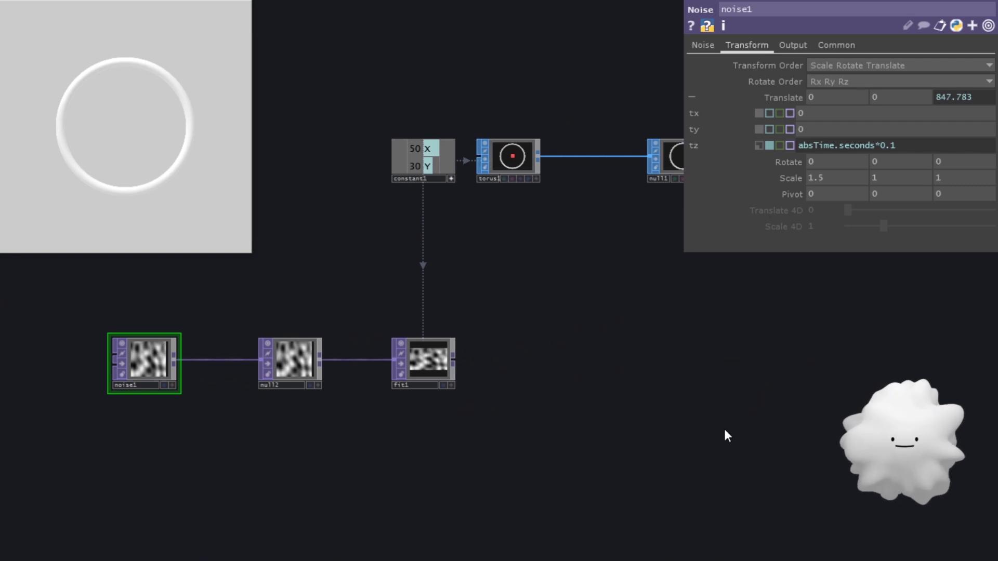
pyautogui.scroll(4, 538, 414)
pyautogui.scroll(2, 414, 331)
# Add a Null TOP after fit1, followed by a TOP to CHOP.
pyautogui.click(644, 330)
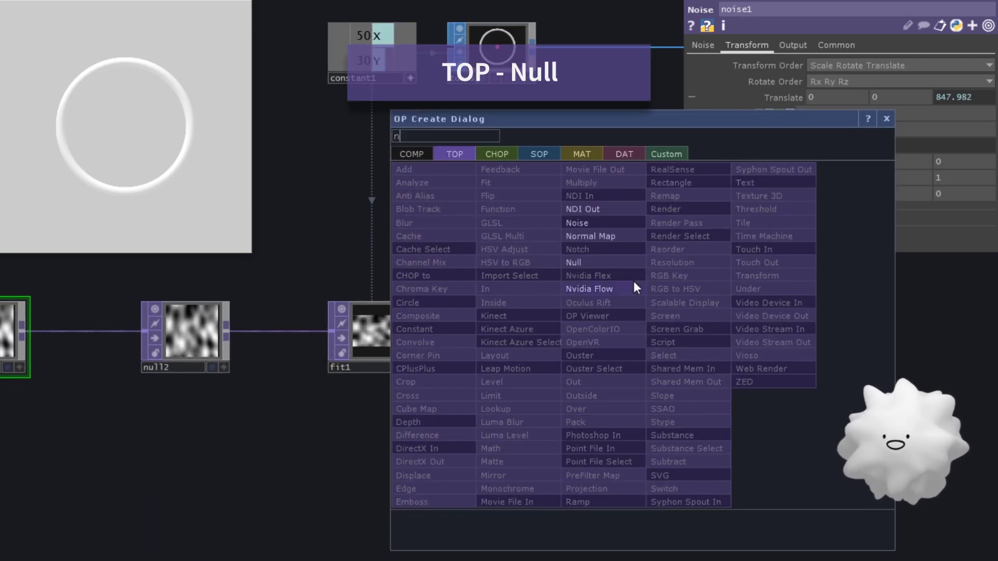
pyautogui.click(605, 270)
pyautogui.click(663, 303)
pyautogui.scroll(-3, 486, 257)
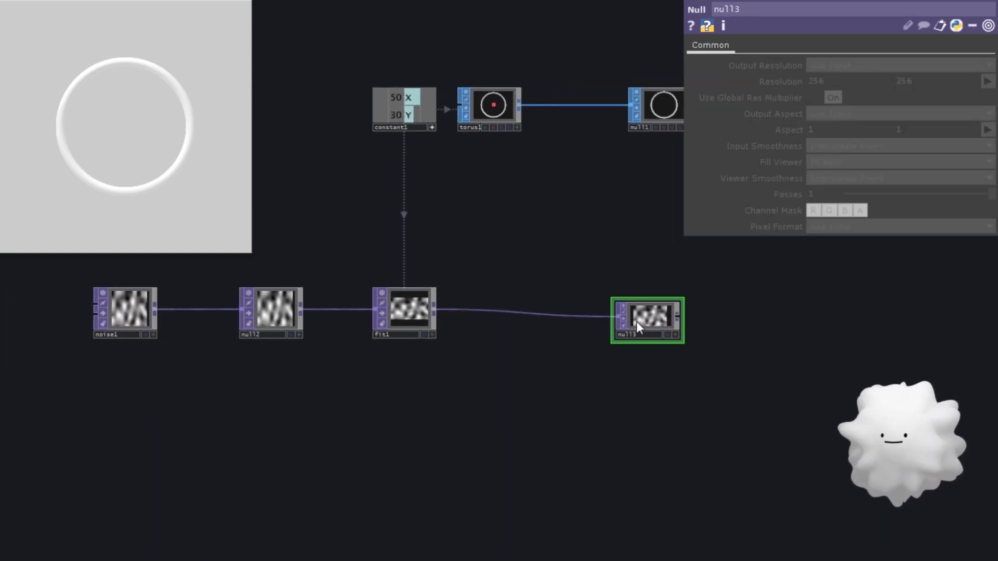
pyautogui.moveTo(647, 312); pyautogui.dragTo(663, 308)
pyautogui.moveTo(686, 359); pyautogui.dragTo(382, 381)
pyautogui.scroll(2, 543, 415)
pyautogui.scroll(2, 468, 351)
pyautogui.click(419, 293)
pyautogui.click(485, 293)
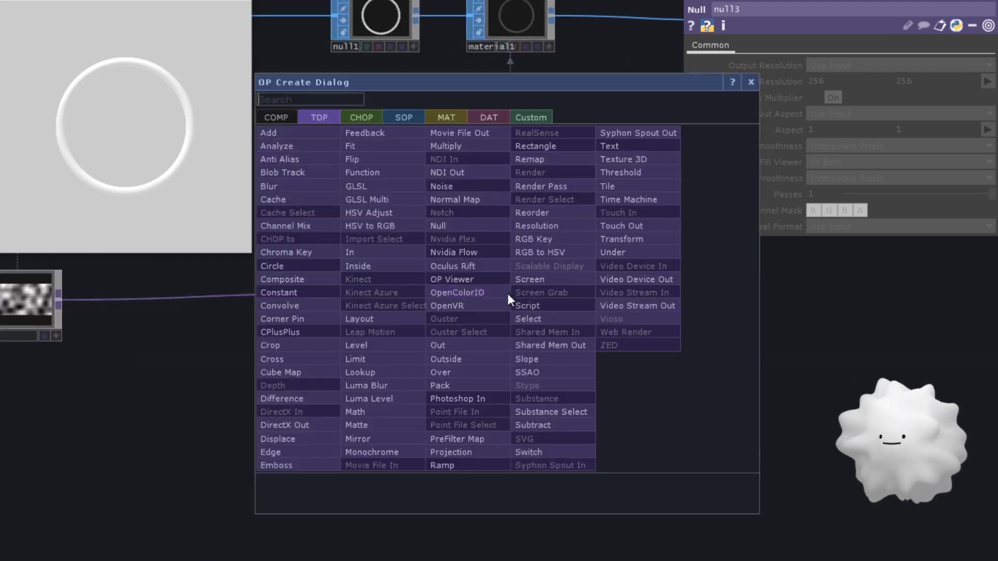
pyautogui.click(361, 117)
pyautogui.click(310, 146)
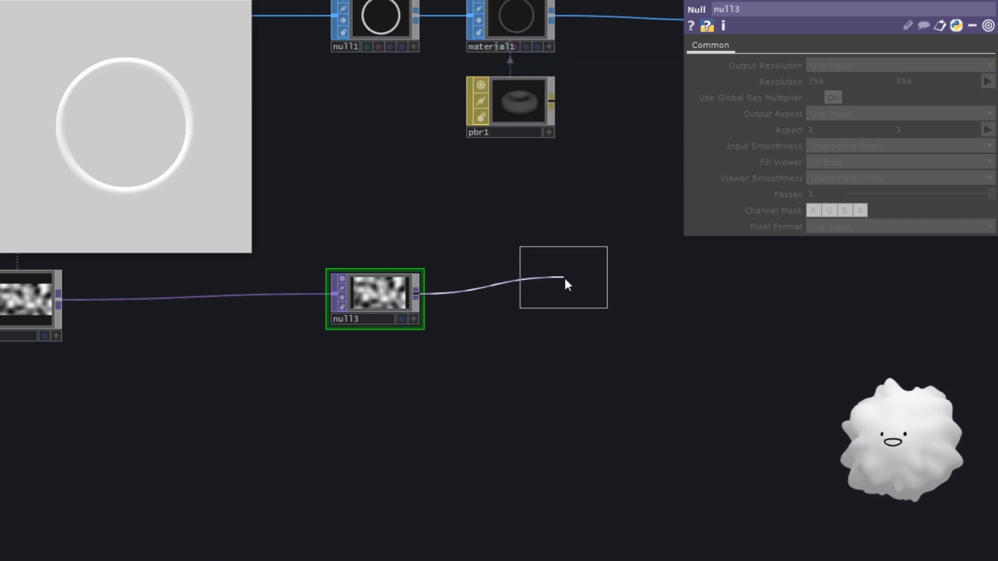
pyautogui.click(566, 279)
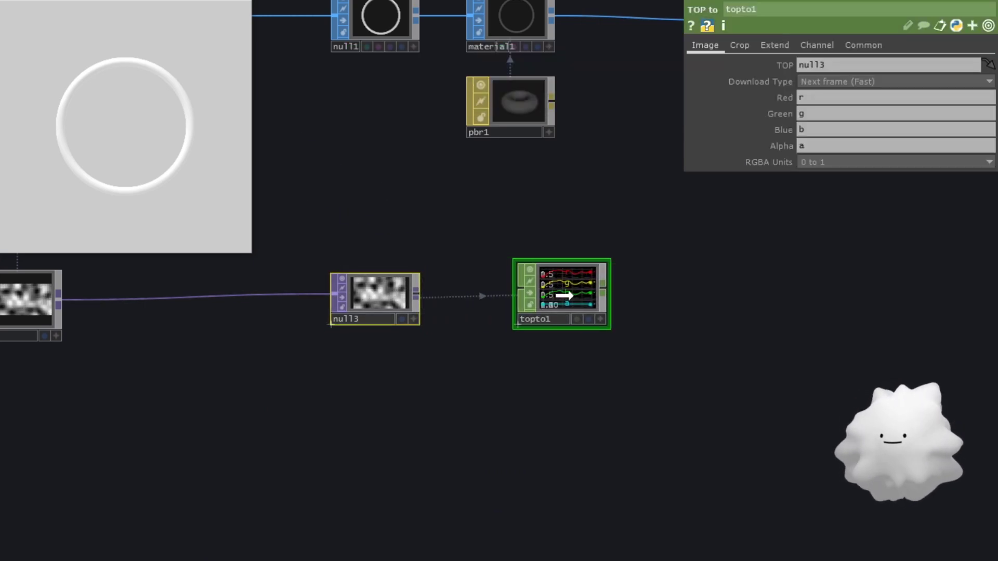
pyautogui.scroll(2, 687, 289)
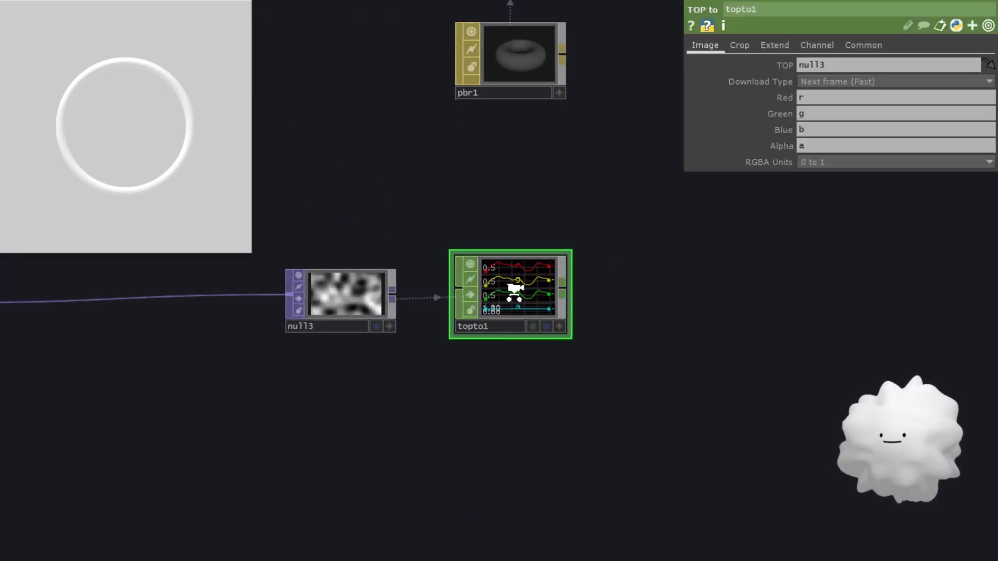
# Clear topto1's Green, Blue and Alpha fields and set Crop to Full Image.
pyautogui.doubleClick(813, 114)
pyautogui.press('Delete')
pyautogui.press('Delete')
pyautogui.doubleClick(815, 145)
pyautogui.press('Delete')
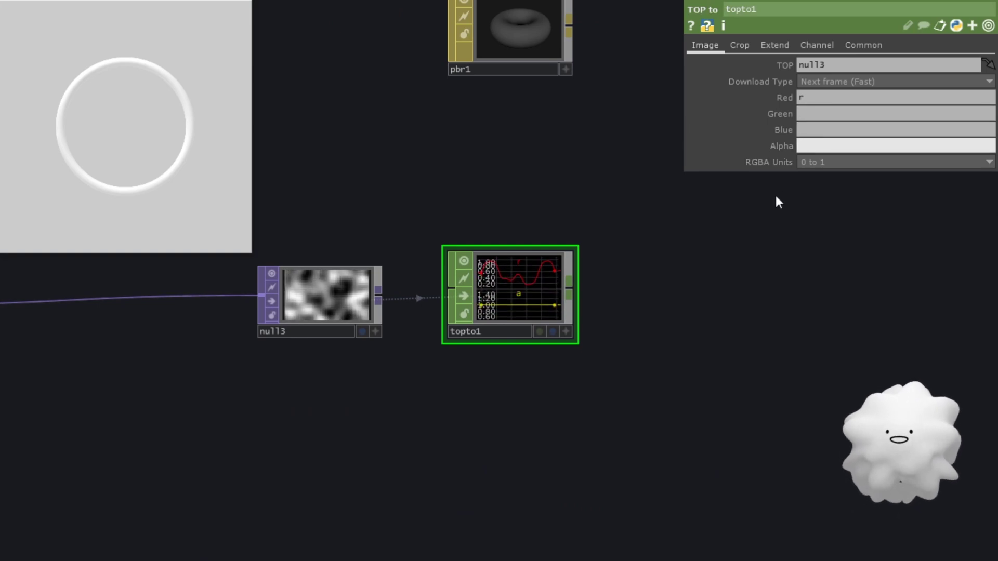
pyautogui.press('Return')
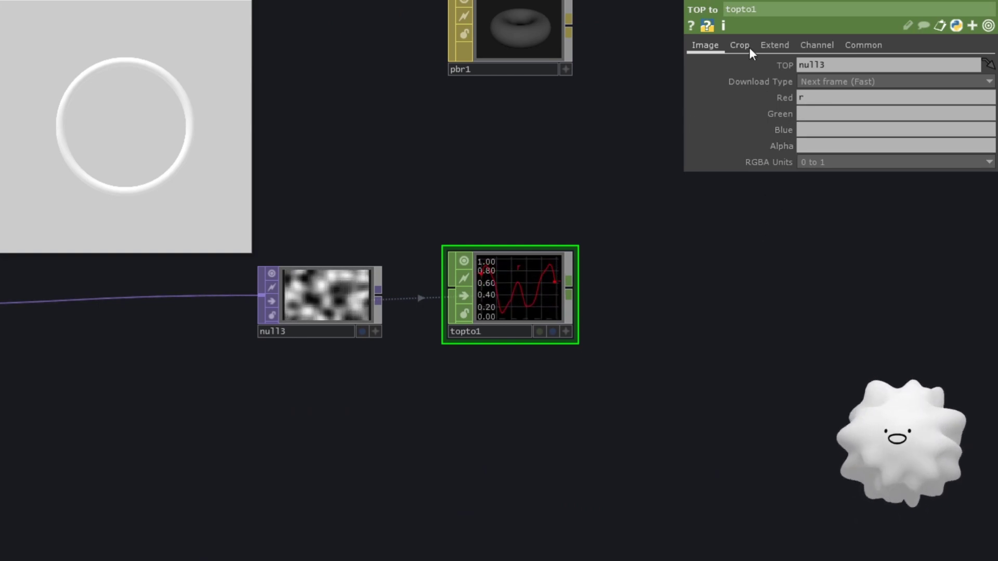
pyautogui.click(740, 45)
pyautogui.click(845, 65)
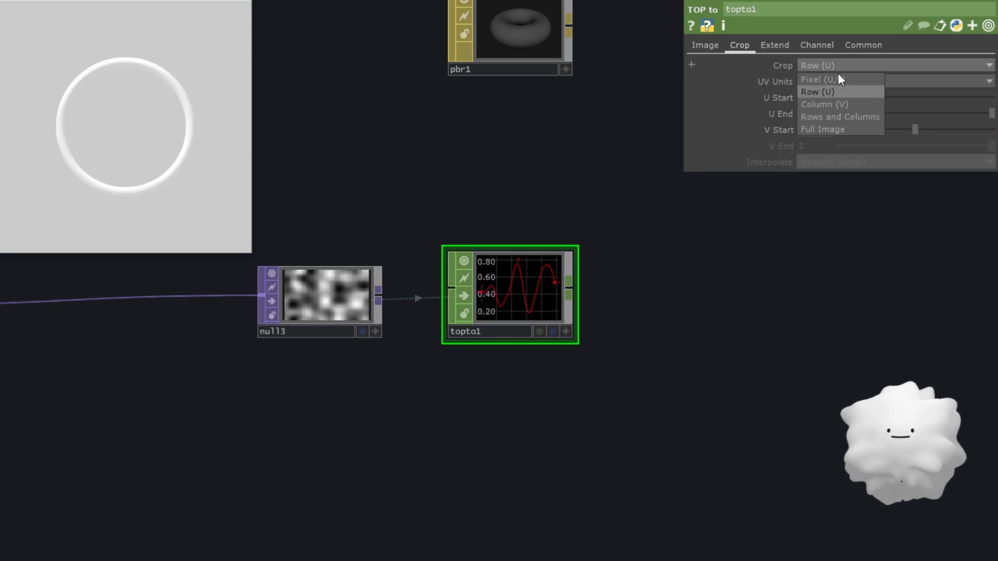
pyautogui.click(822, 129)
pyautogui.scroll(2, 579, 275)
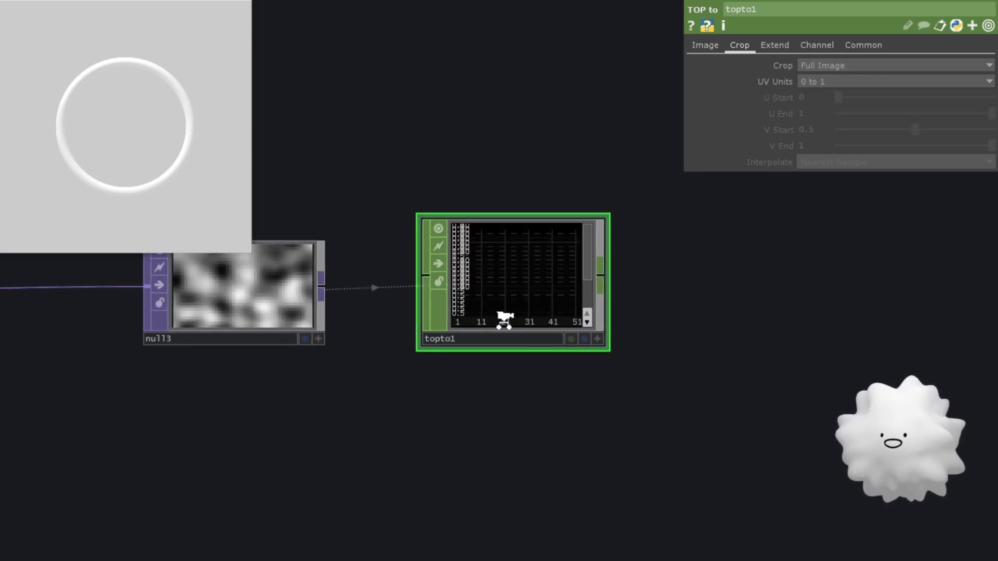
pyautogui.scroll(-2, 579, 275)
# Add a Shuffle CHOP after topto1 using Sequence Channels by Name.
pyautogui.click(685, 282)
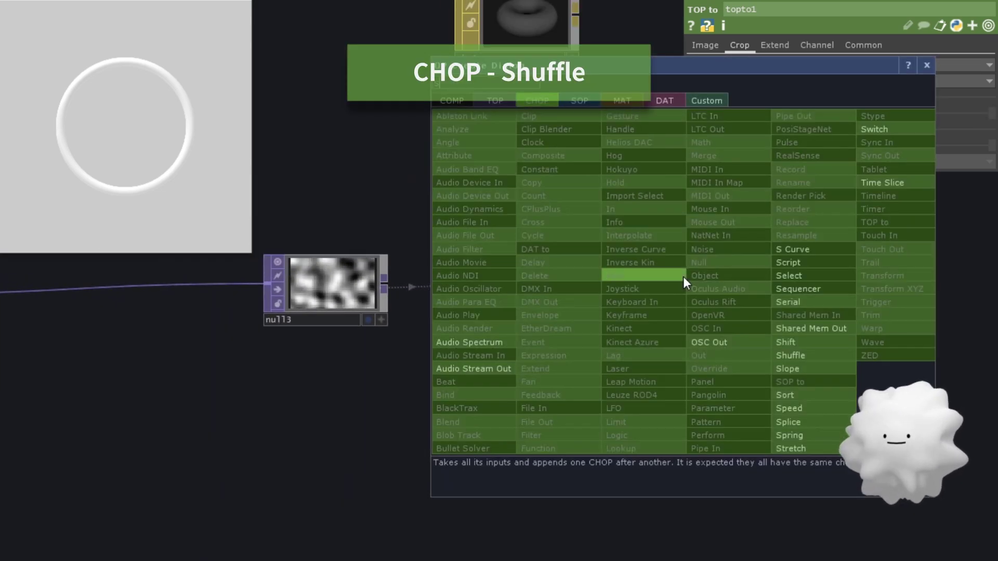
pyautogui.write('shuffle')
pyautogui.press('Return')
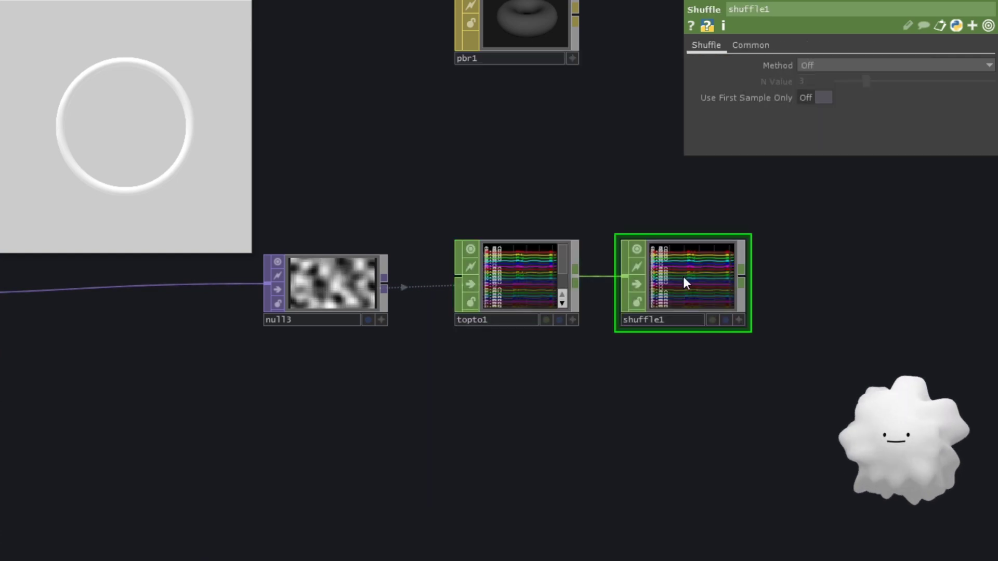
pyautogui.moveTo(819, 242); pyautogui.dragTo(772, 300)
pyautogui.click(809, 67)
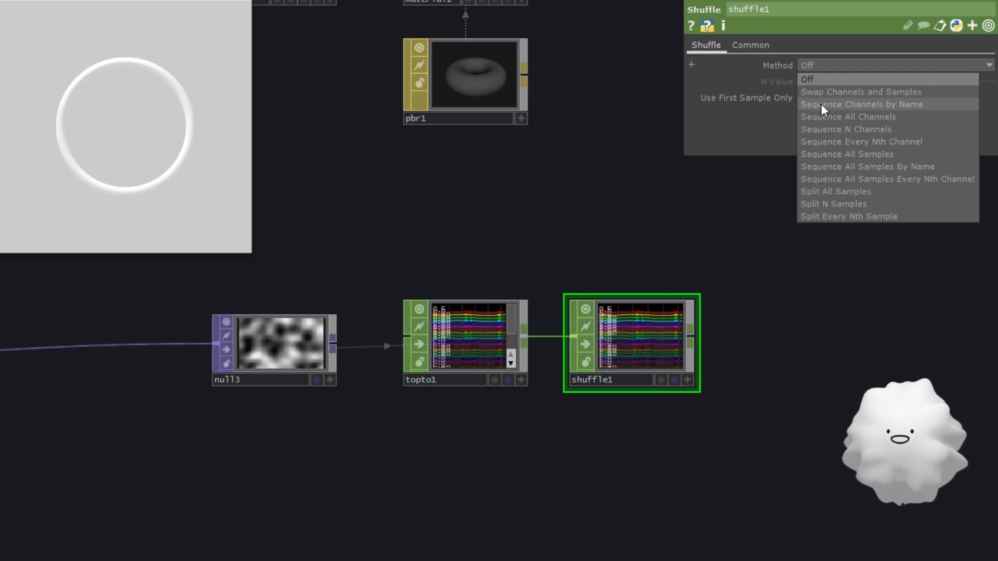
pyautogui.click(861, 105)
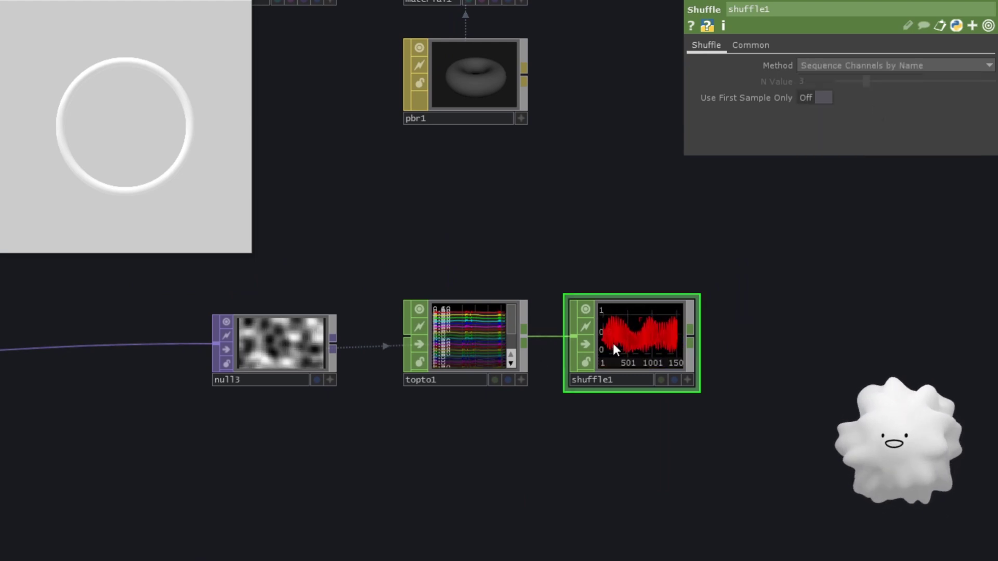
pyautogui.scroll(-3, 614, 343)
# Append a Rename CHOP after shuffle1.
pyautogui.moveTo(702, 352); pyautogui.dragTo(390, 331)
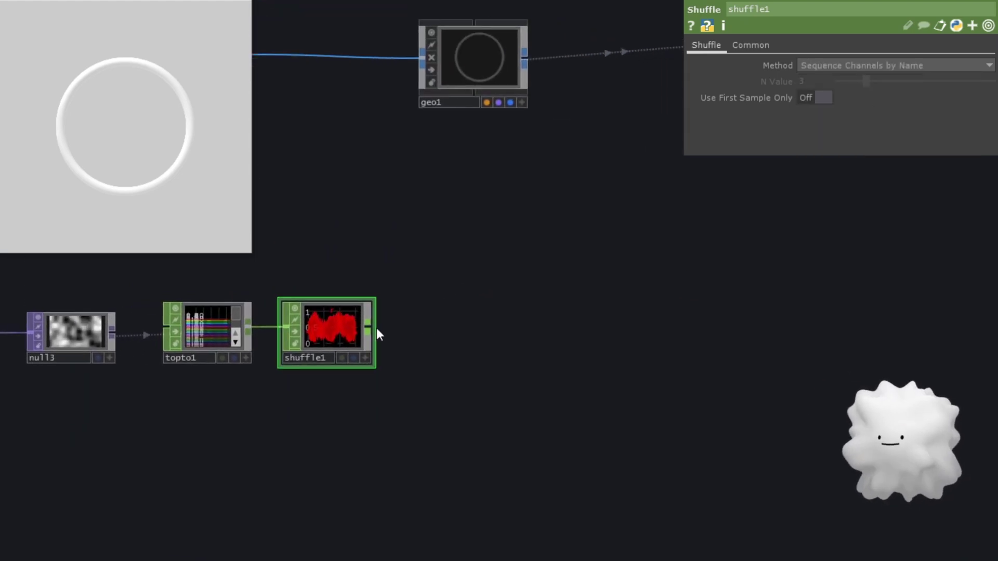
pyautogui.click(445, 329)
pyautogui.write('re')
pyautogui.click(555, 233)
pyautogui.click(470, 322)
pyautogui.scroll(3, 469, 328)
pyautogui.moveTo(591, 319); pyautogui.dragTo(680, 322)
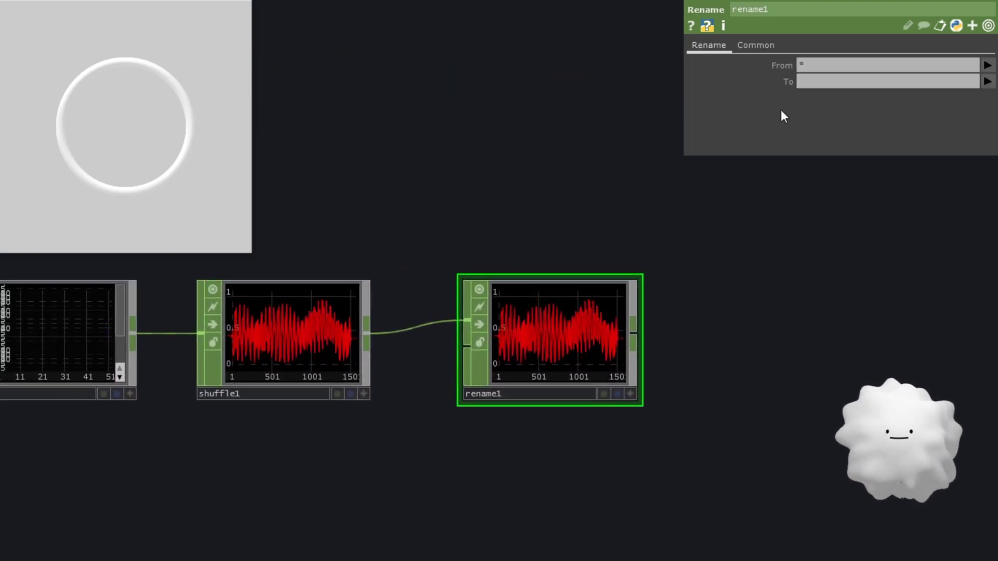
# Rename rename1's channel to sx and add a Math CHOP after it.
pyautogui.click(813, 83)
pyautogui.write('x')
pyautogui.moveTo(712, 265); pyautogui.dragTo(593, 321)
pyautogui.moveTo(479, 326); pyautogui.dragTo(670, 321)
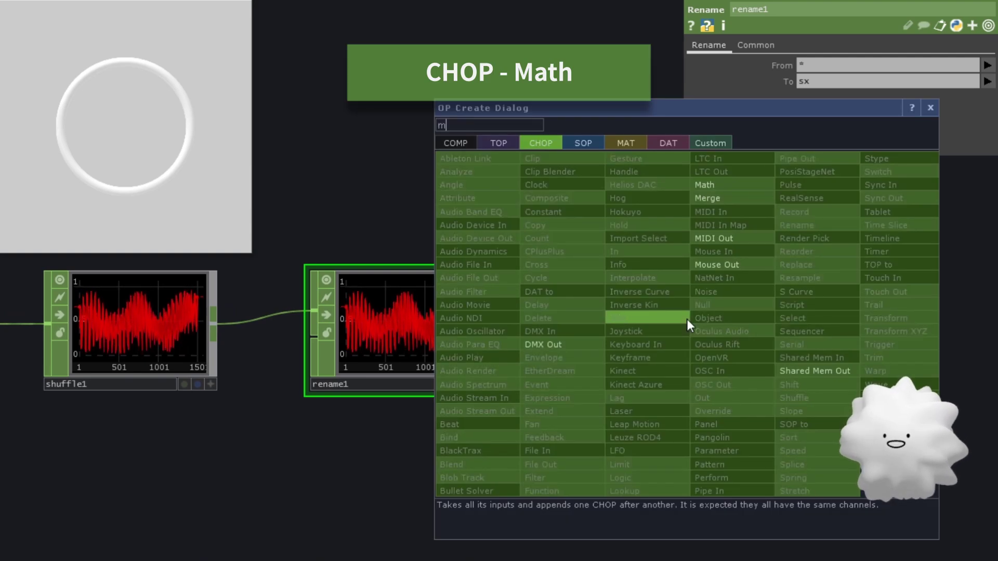
pyautogui.write('math')
pyautogui.press('Return')
pyautogui.click(710, 317)
pyautogui.moveTo(619, 491); pyautogui.dragTo(349, 468)
pyautogui.scroll(-2, 506, 470)
# Paste two copies of the rename and math pair.
pyautogui.moveTo(652, 267); pyautogui.dragTo(348, 462)
pyautogui.moveTo(443, 467); pyautogui.dragTo(312, 429)
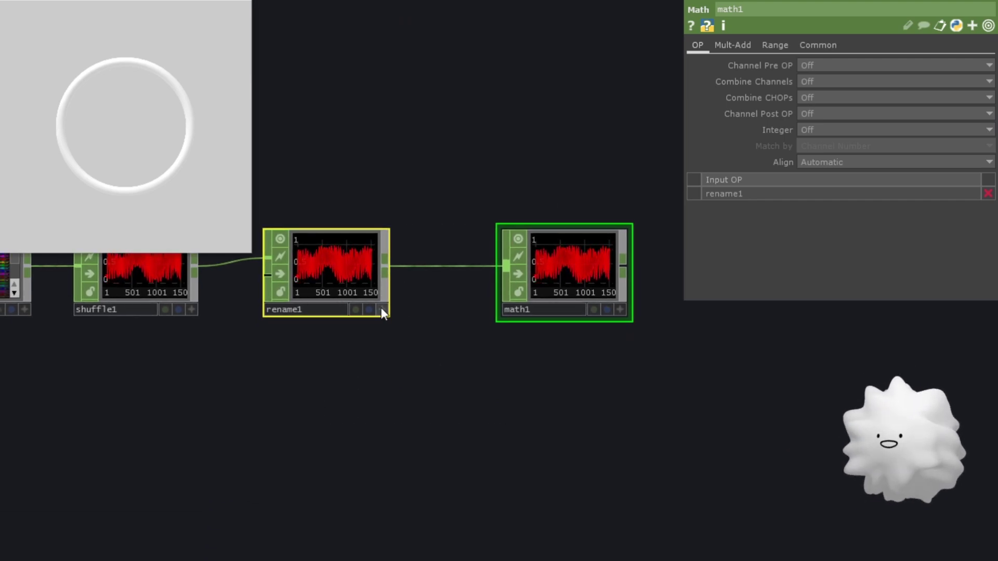
pyautogui.hotkey('ctrl', 'v')
pyautogui.hotkey('ctrl', 'v')
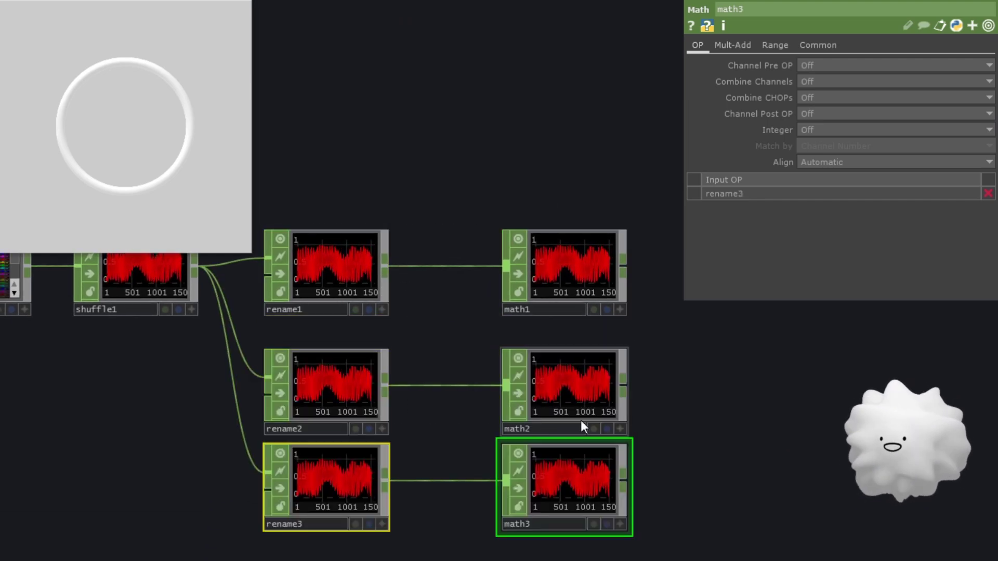
pyautogui.moveTo(689, 439); pyautogui.dragTo(558, 437)
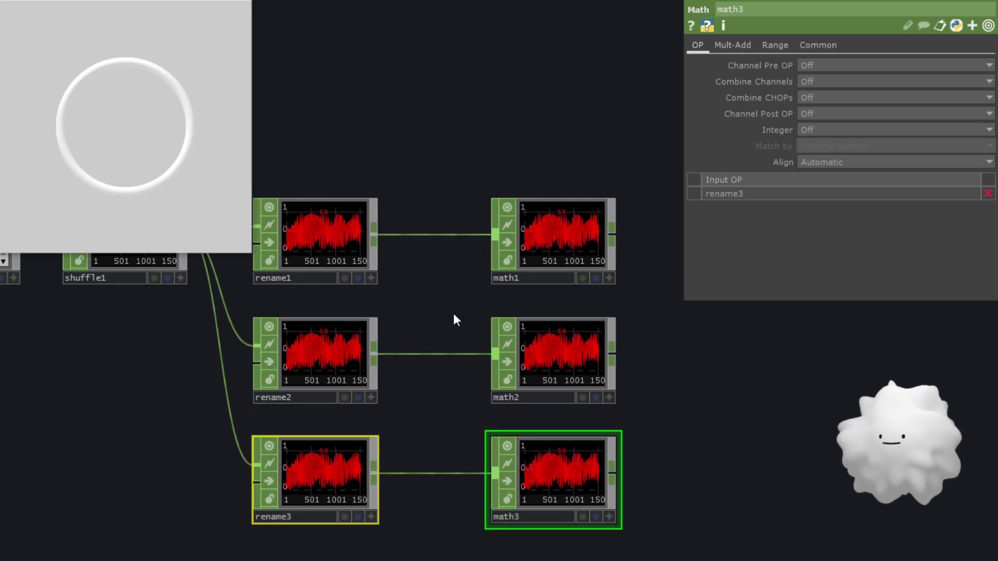
# Set the copied rename nodes' To fields to sy and sz.
pyautogui.moveTo(453, 313); pyautogui.dragTo(485, 283)
pyautogui.click(322, 330)
pyautogui.scroll(2, 323, 328)
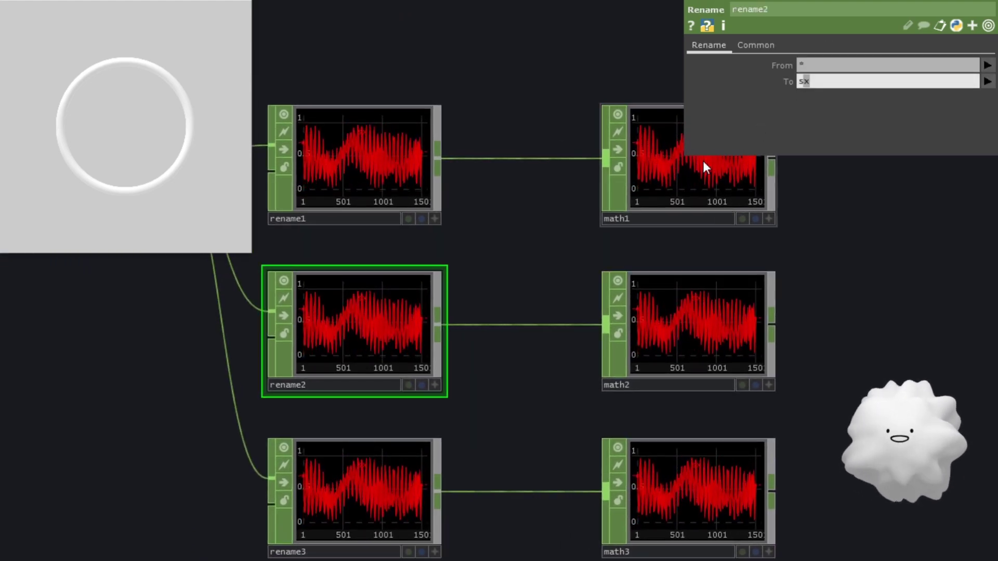
pyautogui.click(377, 483)
pyautogui.moveTo(585, 319); pyautogui.dragTo(675, 229)
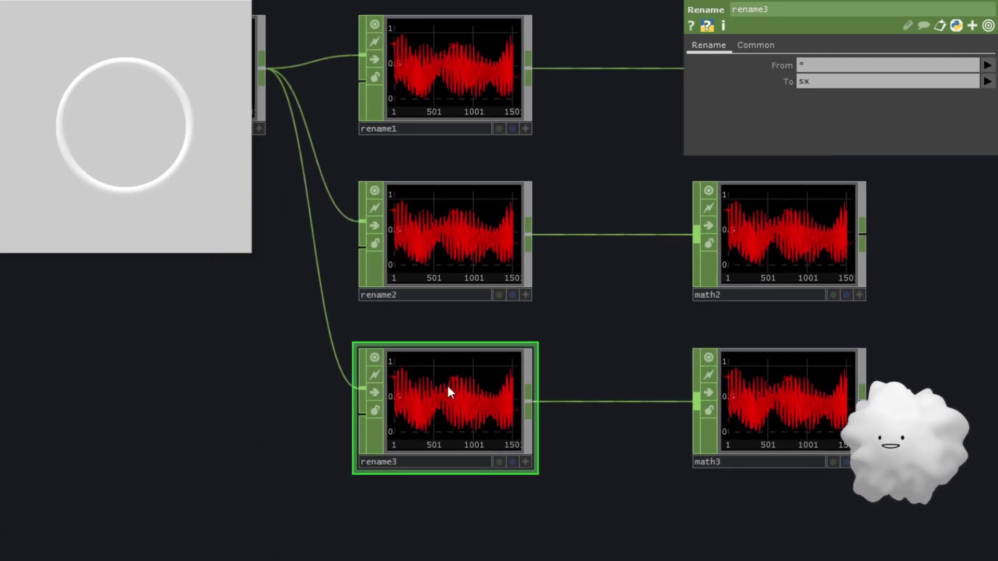
pyautogui.click(813, 83)
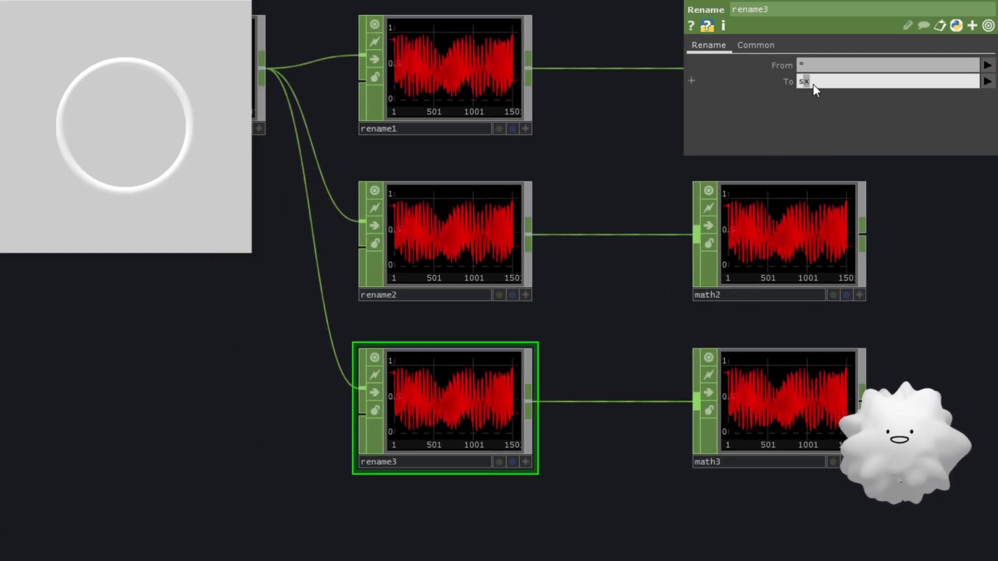
pyautogui.press('BackSpace')
pyautogui.write('z')
pyautogui.press('Return')
pyautogui.moveTo(635, 288)
pyautogui.mouseDown()
pyautogui.moveTo(577, 325)
pyautogui.moveTo(483, 344)
pyautogui.mouseUp()
pyautogui.scroll(-2, 578, 326)
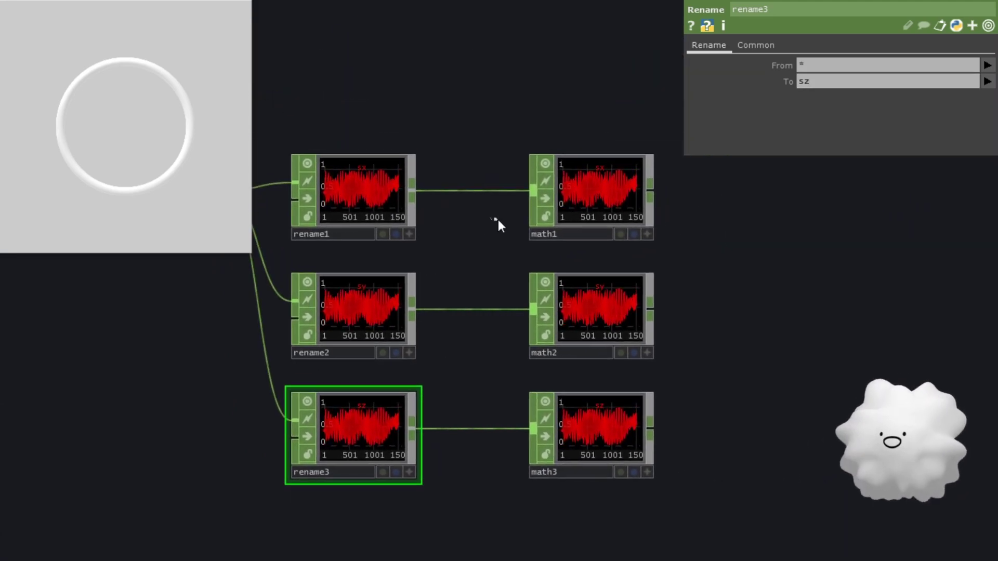
pyautogui.moveTo(479, 71); pyautogui.dragTo(656, 349)
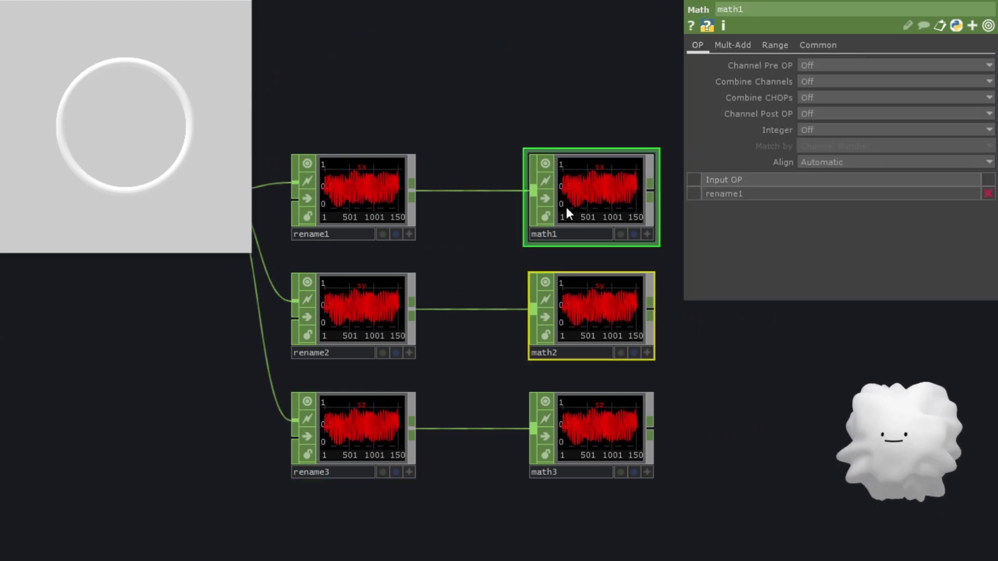
pyautogui.scroll(2, 611, 191)
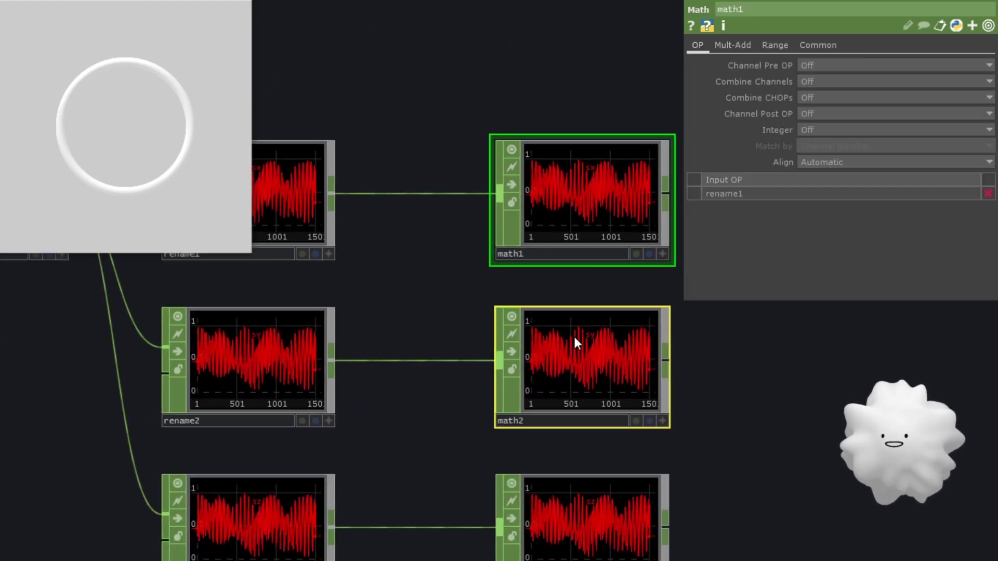
# Remap math1 and math2 to 4–8 and set math3's To Range to 4 and 50.
pyautogui.moveTo(709, 349); pyautogui.dragTo(698, 276)
pyautogui.click(772, 44)
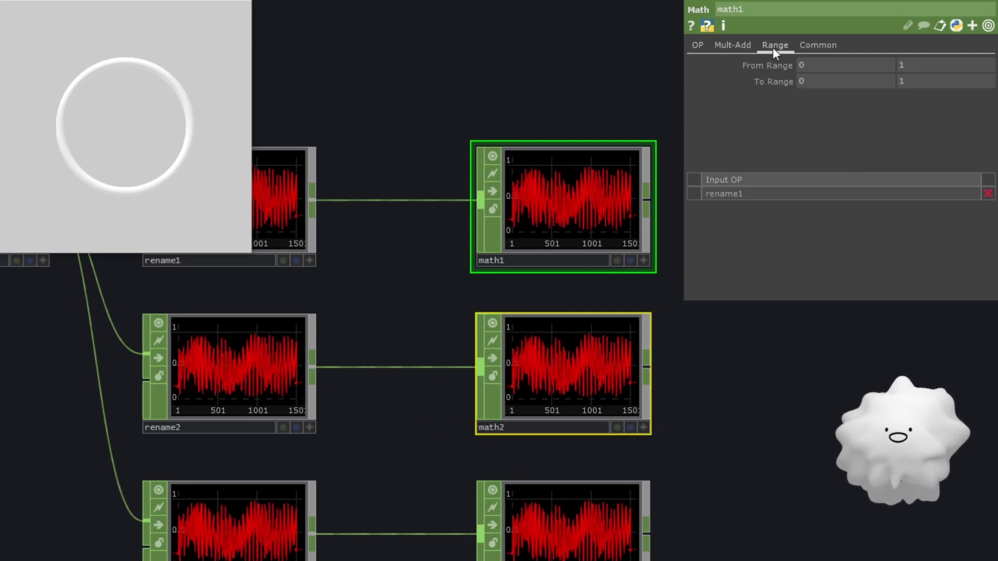
pyautogui.scroll(2, 502, 248)
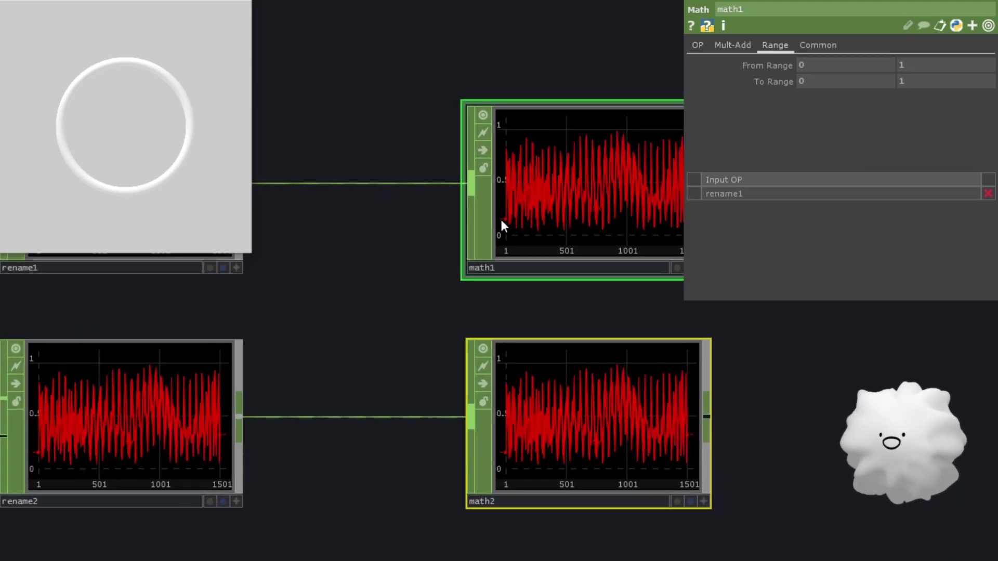
pyautogui.moveTo(469, 289); pyautogui.dragTo(415, 249)
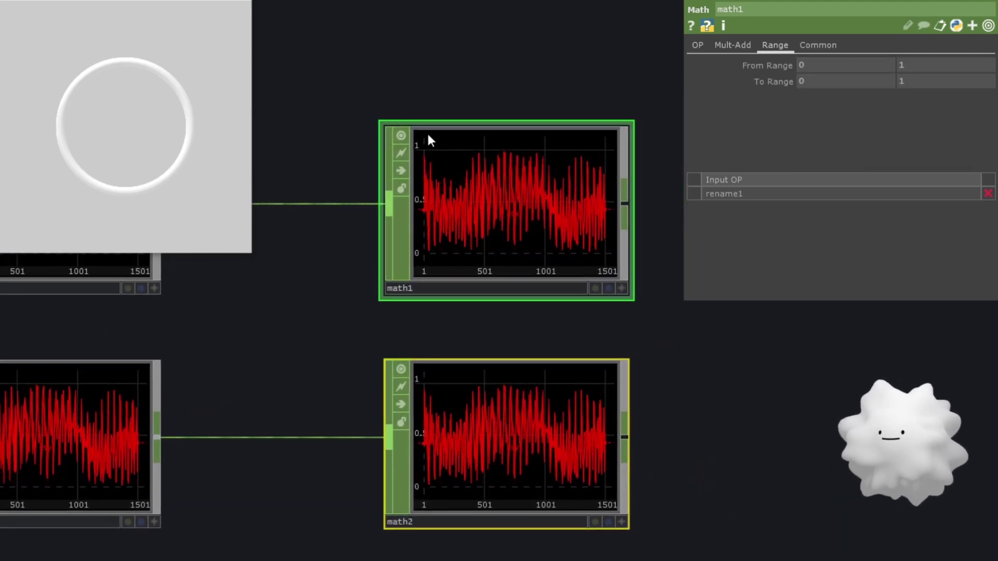
pyautogui.scroll(-2, 433, 139)
pyautogui.scroll(2, 433, 139)
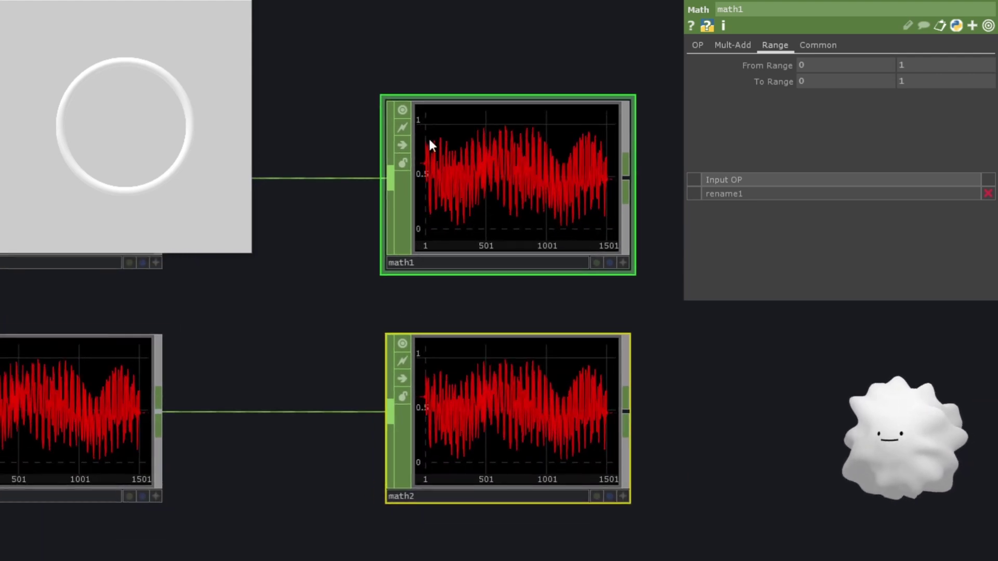
pyautogui.moveTo(846, 82)
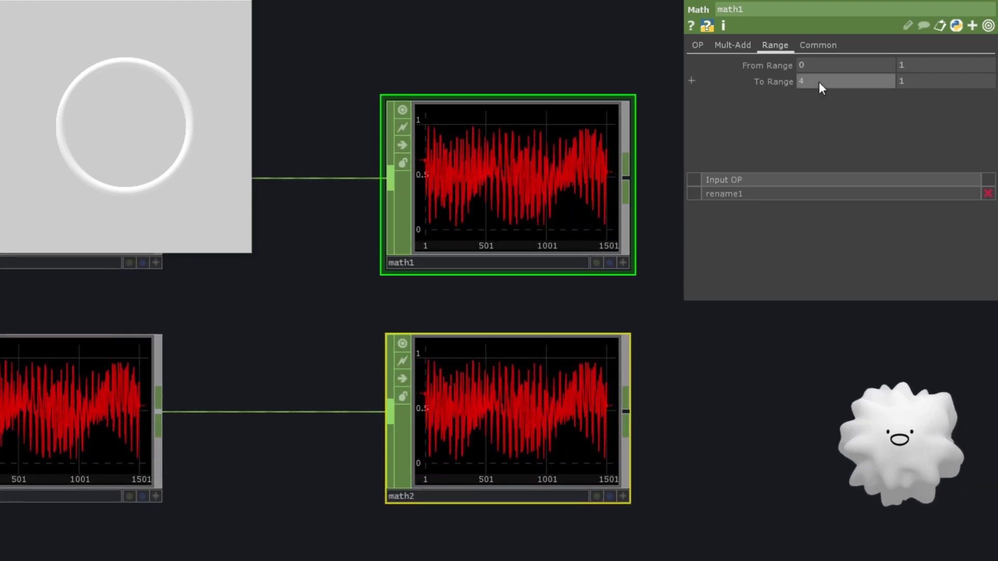
pyautogui.scroll(-3, 492, 242)
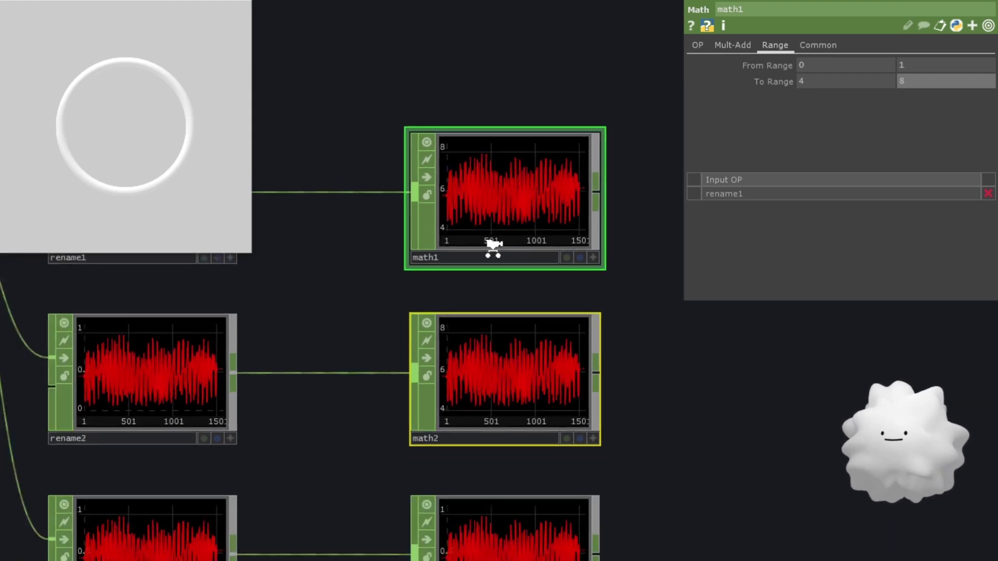
pyautogui.scroll(3, 492, 377)
pyautogui.click(493, 374)
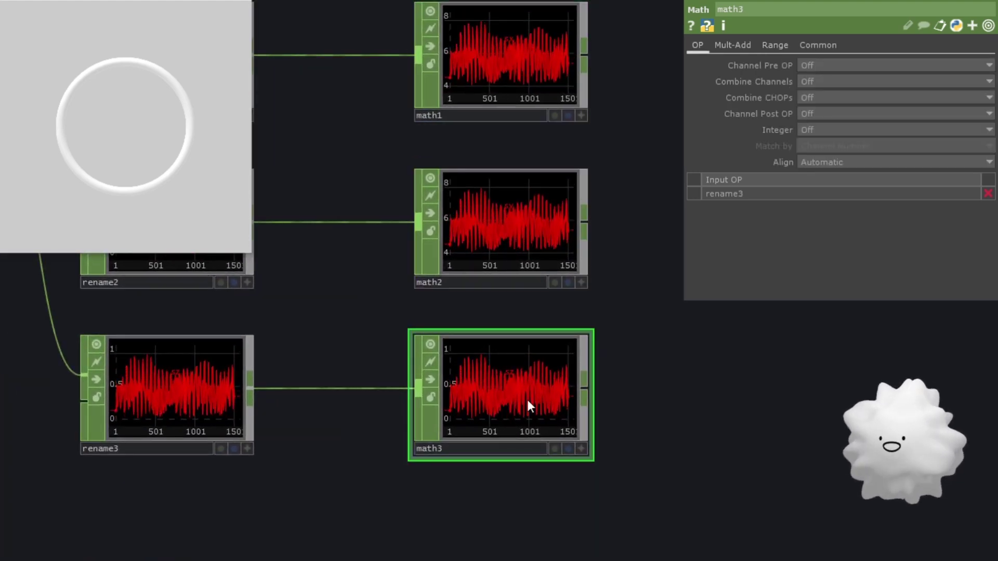
pyautogui.scroll(3, 500, 375)
pyautogui.scroll(-3, 457, 362)
pyautogui.scroll(1, 467, 375)
pyautogui.scroll(2, 474, 388)
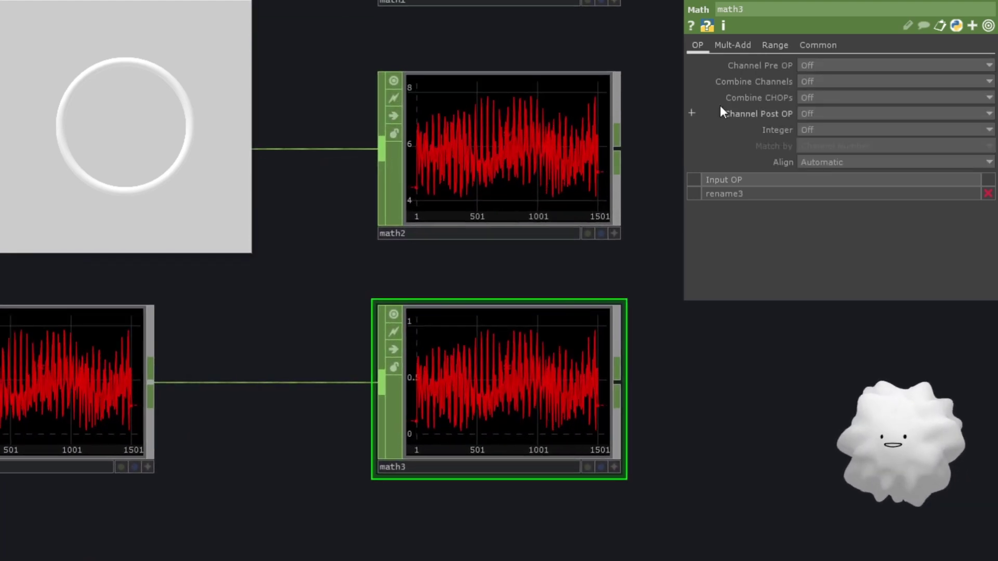
pyautogui.click(777, 44)
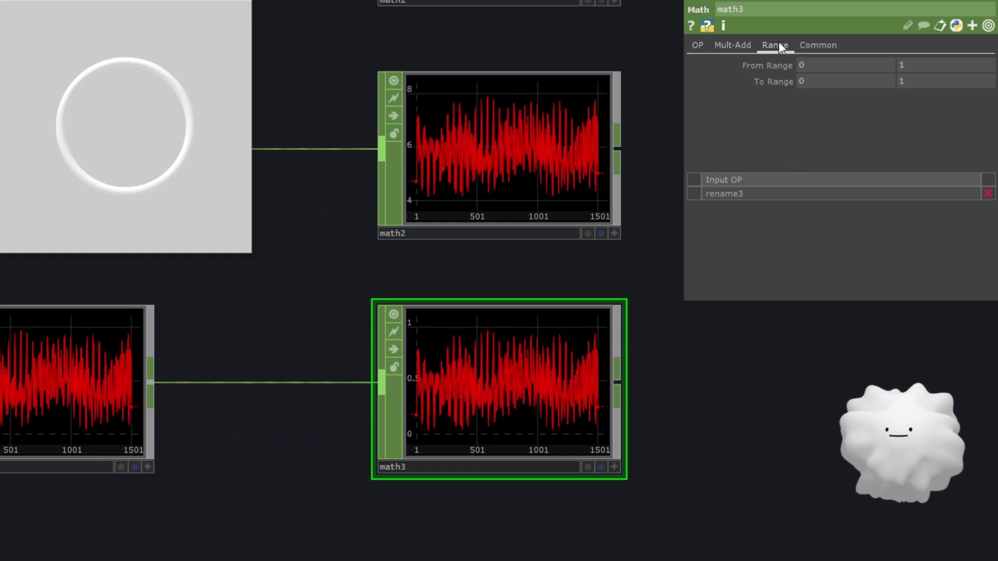
pyautogui.click(828, 81)
pyautogui.write('4')
pyautogui.press('Tab')
pyautogui.write('50')
pyautogui.press('Return')
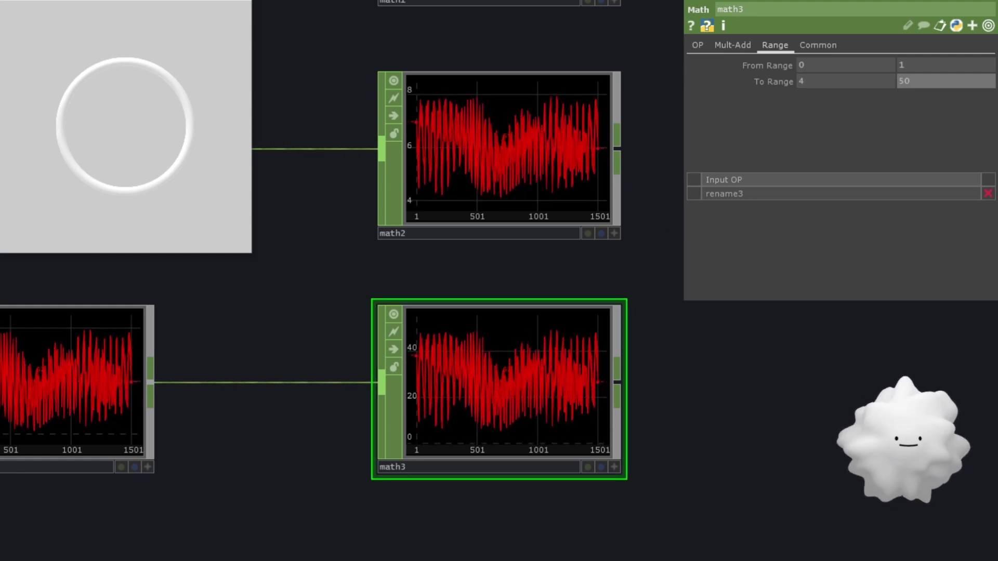
pyautogui.scroll(-5, 616, 499)
# Add a Merge CHOP and wire math1, math2 and math3 into it.
pyautogui.press('Tab')
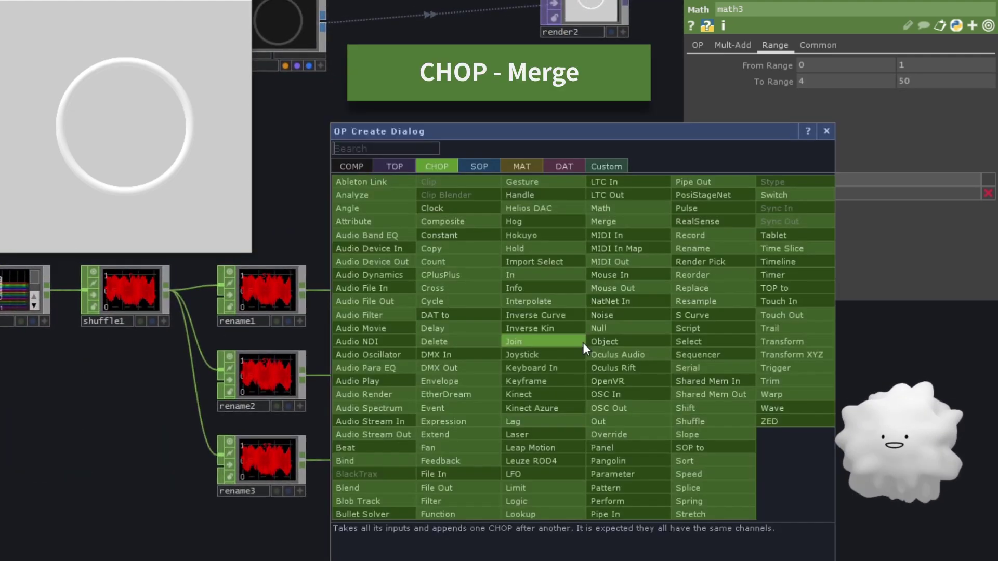
pyautogui.click(607, 222)
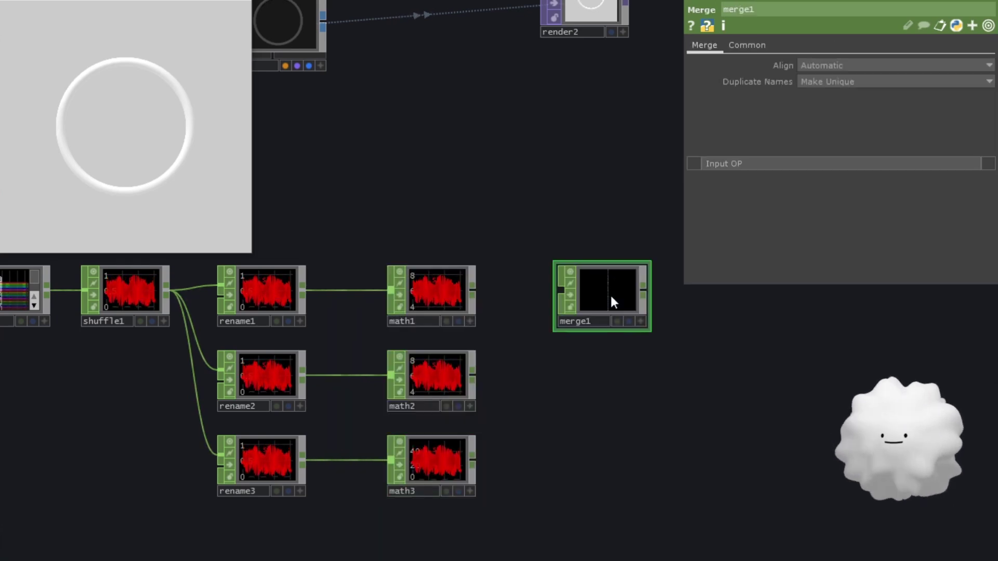
pyautogui.moveTo(387, 495); pyautogui.dragTo(388, 496)
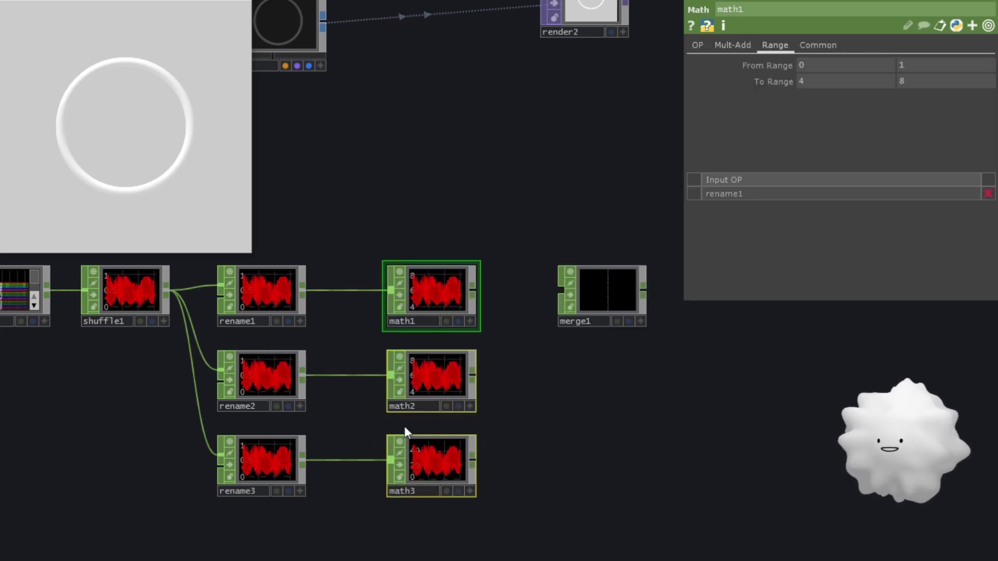
pyautogui.scroll(2, 475, 288)
pyautogui.moveTo(475, 282); pyautogui.dragTo(424, 271)
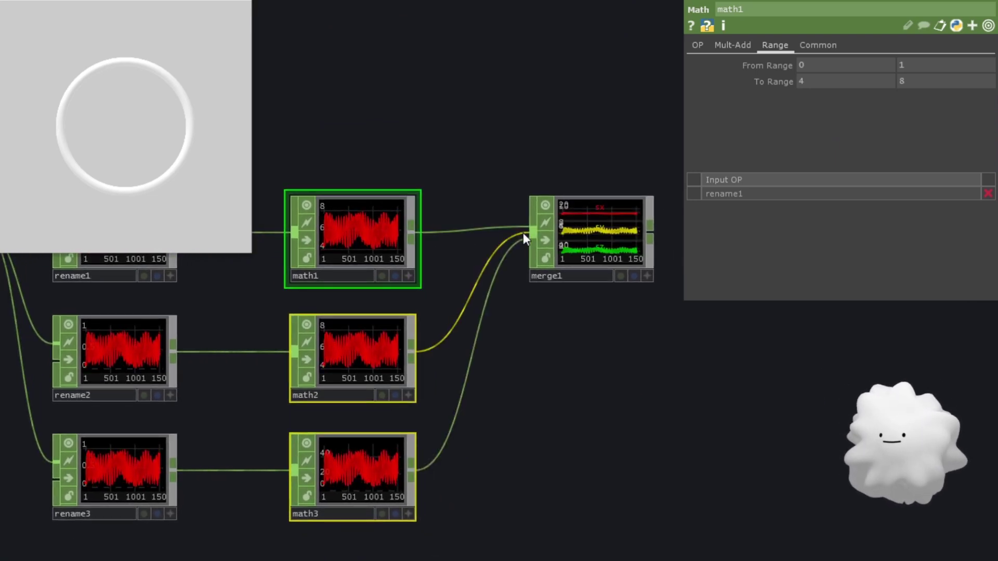
pyautogui.click(523, 234)
pyautogui.click(591, 234)
pyautogui.moveTo(671, 328); pyautogui.dragTo(553, 382)
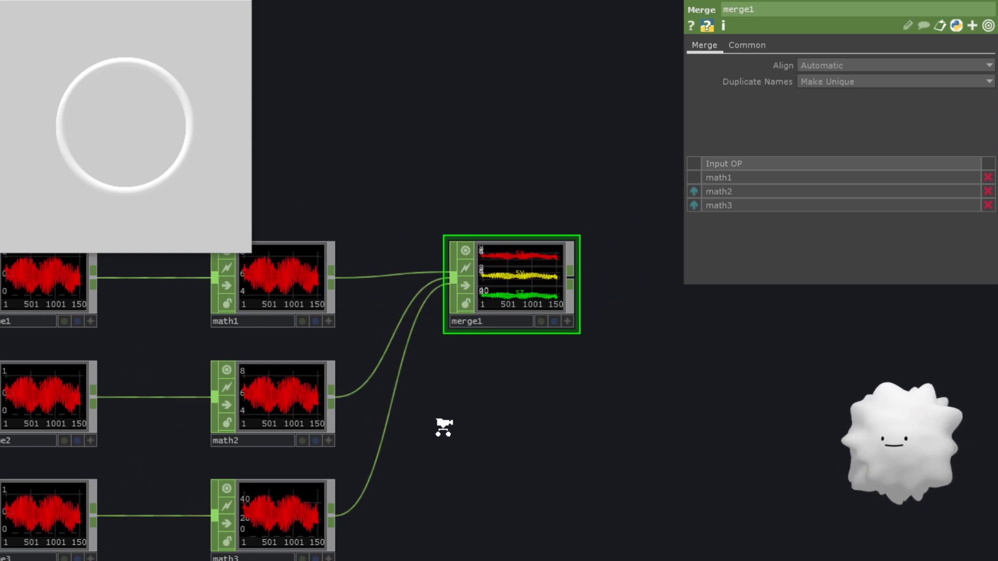
pyautogui.scroll(-5, 446, 424)
pyautogui.scroll(5, 493, 372)
# Append a Null CHOP after merge1 and rename it 'instancing'.
pyautogui.moveTo(425, 355); pyautogui.dragTo(546, 347)
pyautogui.press('Tab')
pyautogui.write('n')
pyautogui.click(555, 327)
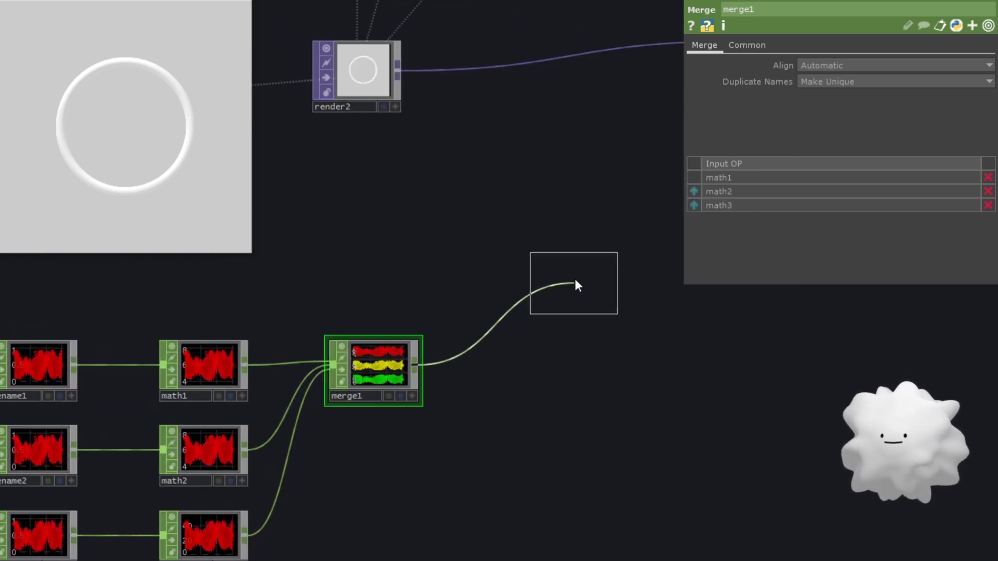
pyautogui.click(575, 270)
pyautogui.moveTo(564, 250); pyautogui.dragTo(597, 250)
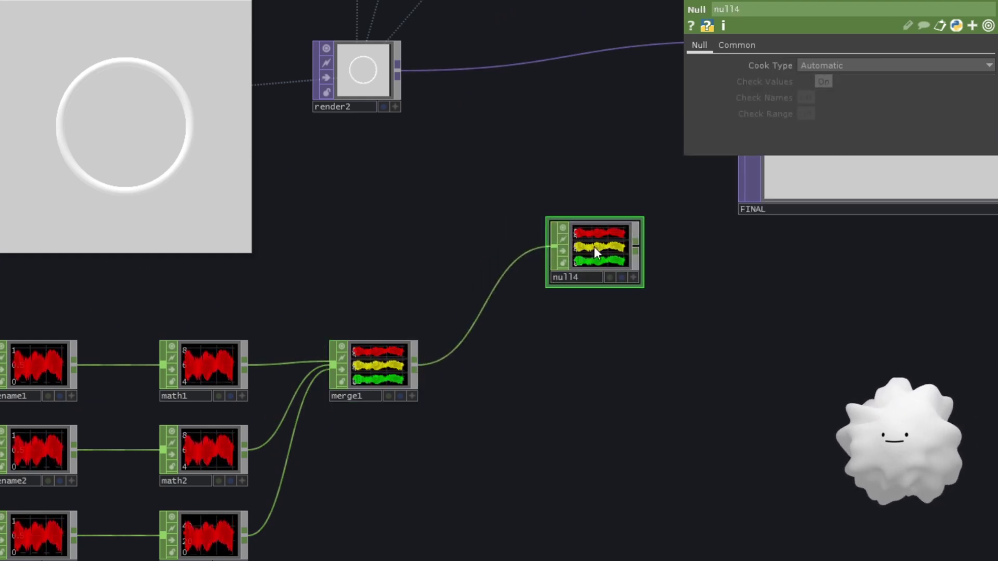
pyautogui.doubleClick(579, 275)
pyautogui.write('instancing')
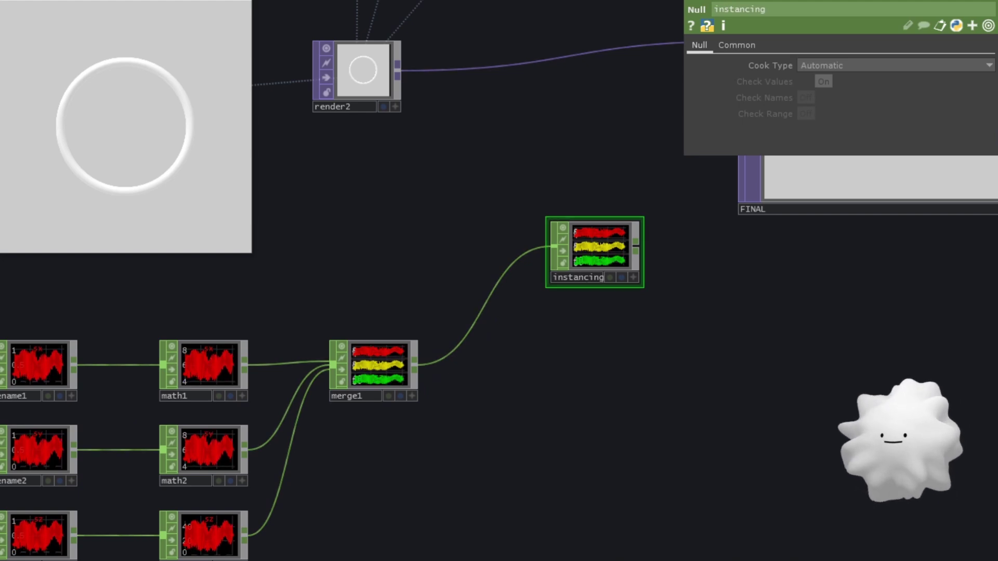
pyautogui.scroll(-3, 688, 355)
pyautogui.scroll(-3, 688, 354)
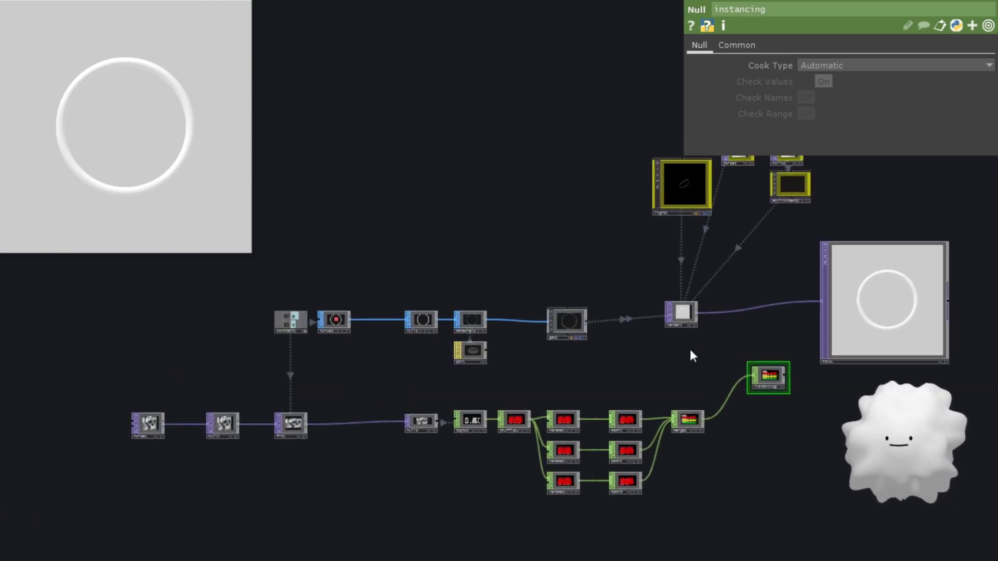
# Select the bottom row of nodes and nudge it into view.
pyautogui.moveTo(696, 362); pyautogui.dragTo(627, 394)
pyautogui.moveTo(506, 355); pyautogui.dragTo(546, 327)
pyautogui.scroll(1, 156, 390)
pyautogui.moveTo(98, 388); pyautogui.dragTo(763, 434)
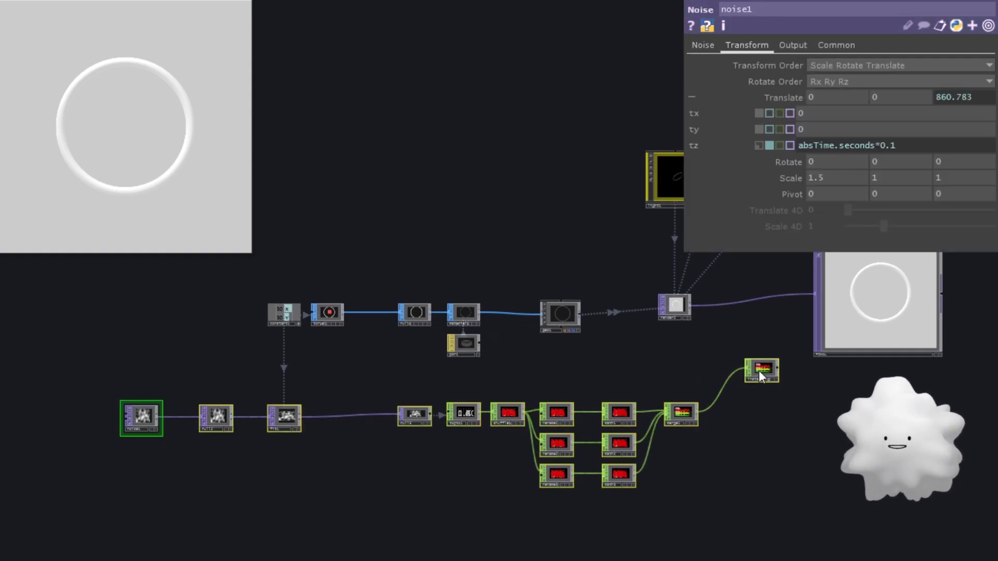
pyautogui.moveTo(759, 370); pyautogui.dragTo(667, 405)
pyautogui.scroll(1, 667, 406)
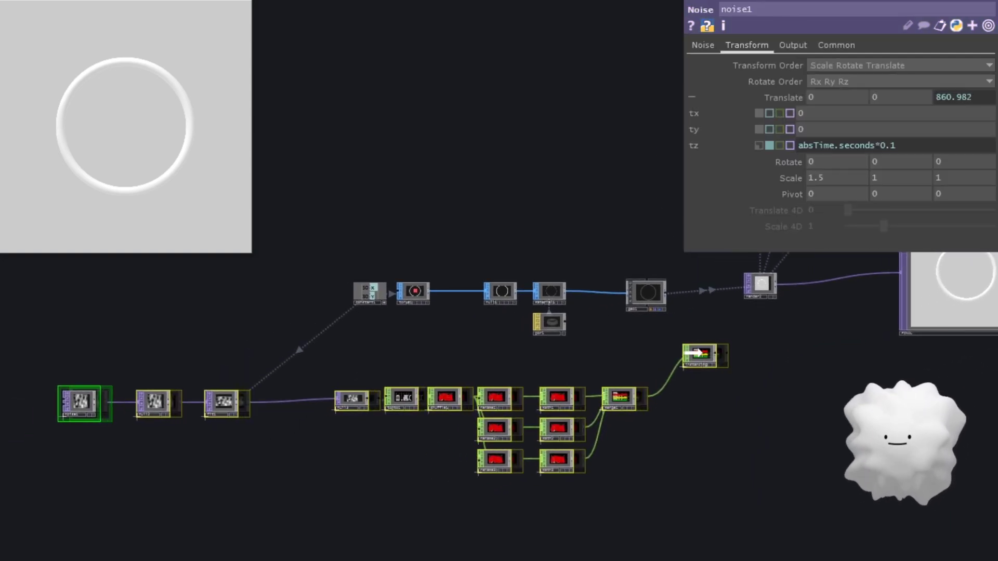
pyautogui.moveTo(697, 353); pyautogui.dragTo(708, 359)
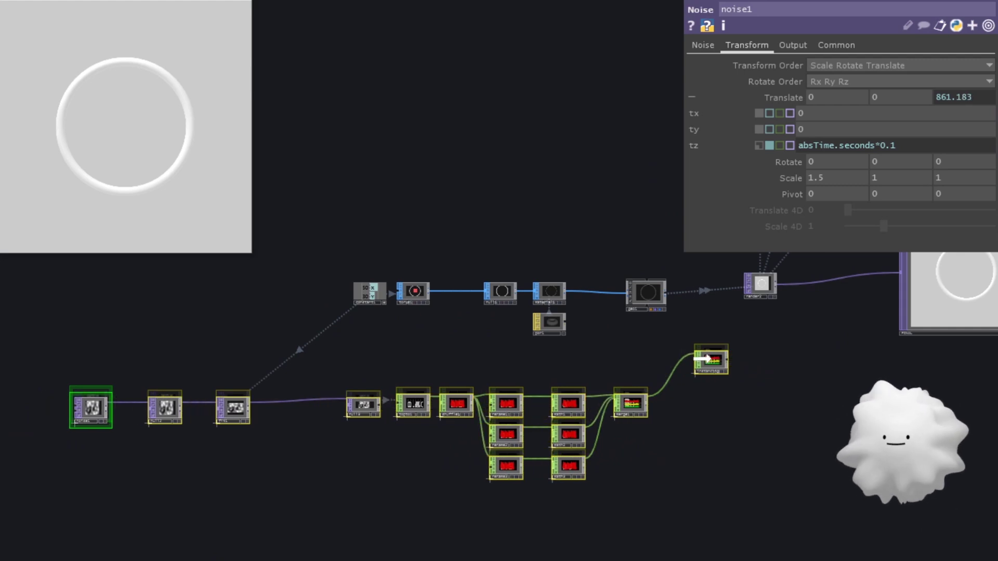
# Clear space in the network and pick Superquad from the SOP operator list.
pyautogui.click(676, 332)
pyautogui.moveTo(676, 332); pyautogui.dragTo(545, 304)
pyautogui.scroll(-1, 545, 304)
pyautogui.scroll(2, 348, 214)
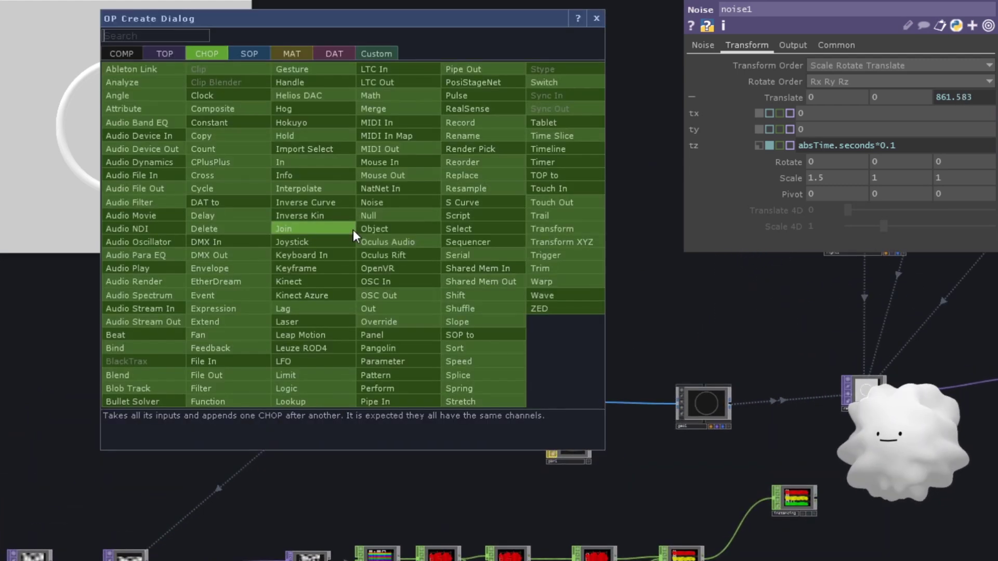
pyautogui.click(249, 53)
pyautogui.write('su')
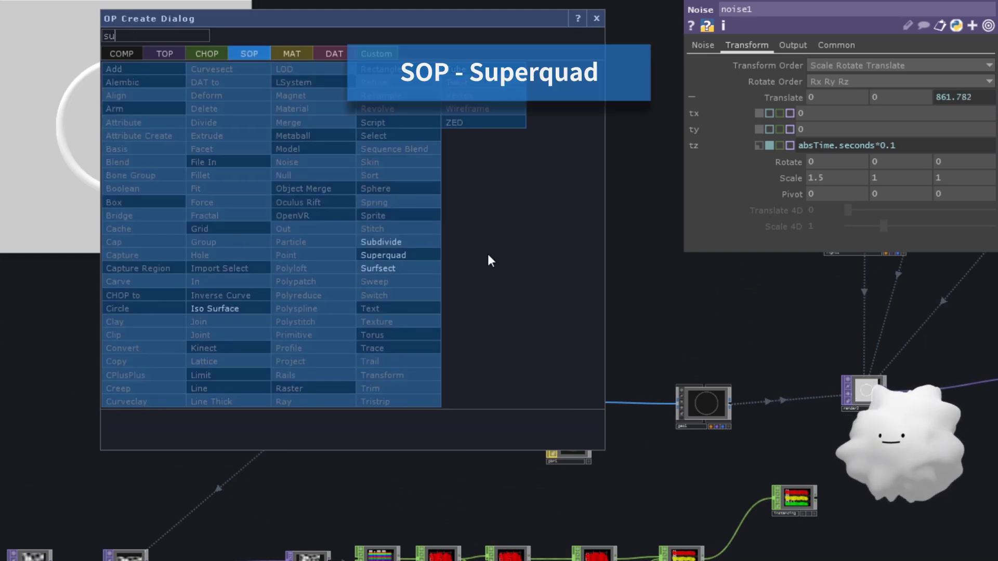
pyautogui.write('per')
pyautogui.press('Return')
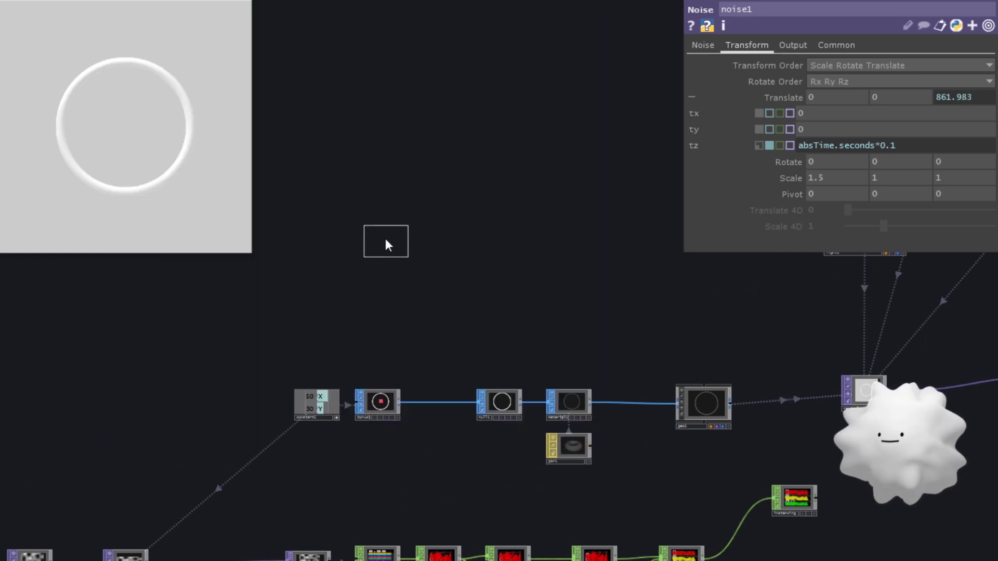
# Place superquad1 and set its orientation to the Z axis.
pyautogui.click(384, 242)
pyautogui.scroll(2, 384, 242)
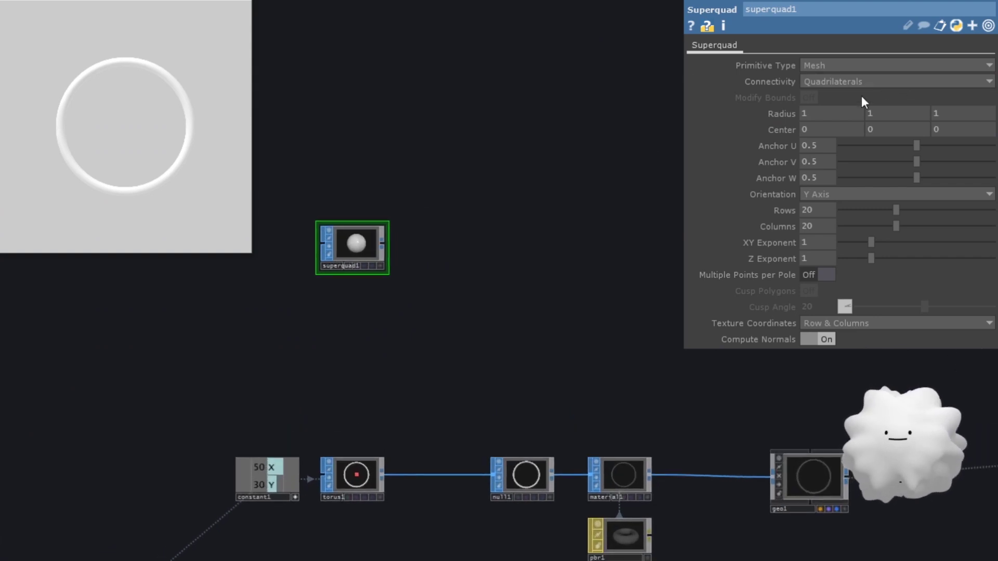
pyautogui.moveTo(530, 265); pyautogui.dragTo(555, 258)
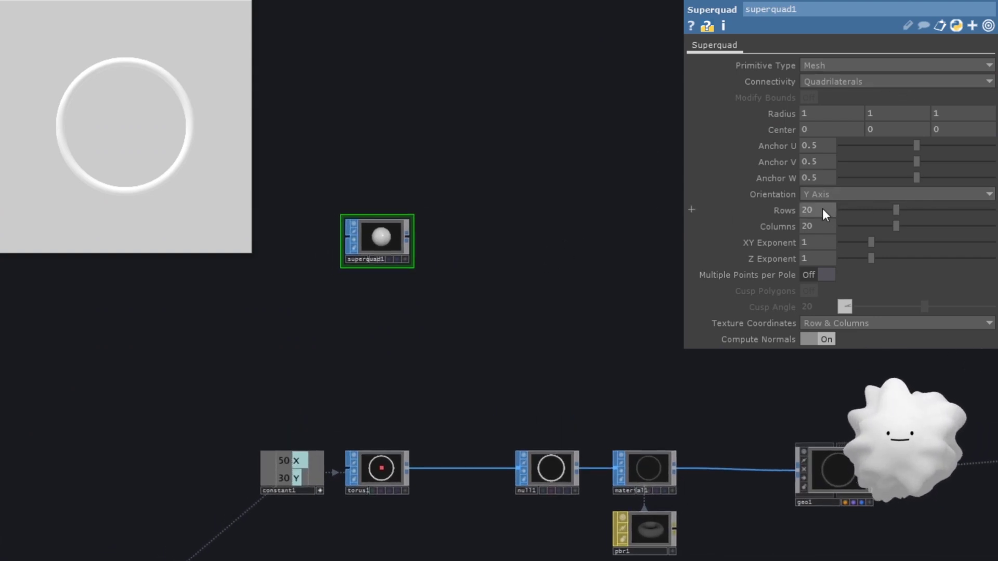
pyautogui.click(819, 194)
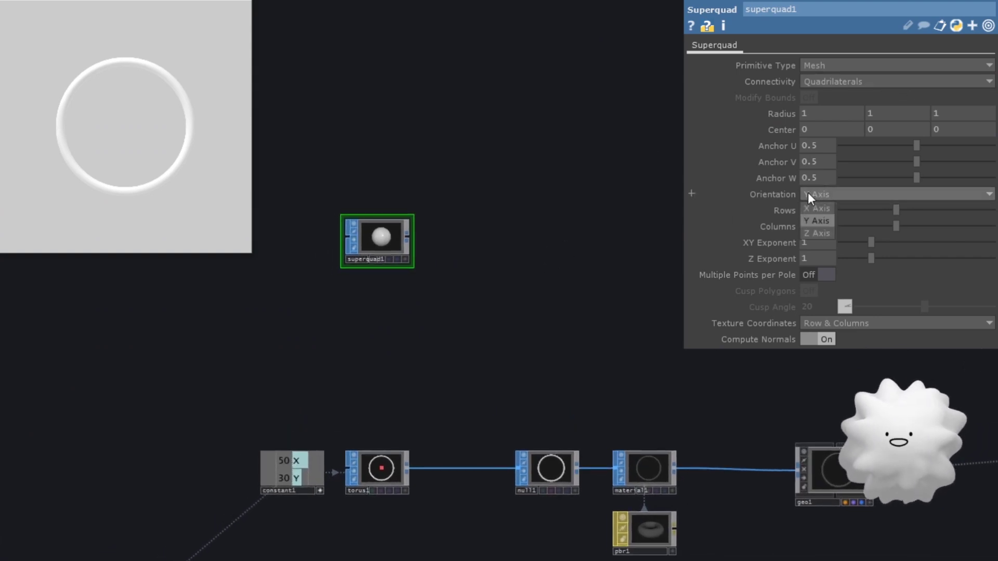
pyautogui.click(819, 233)
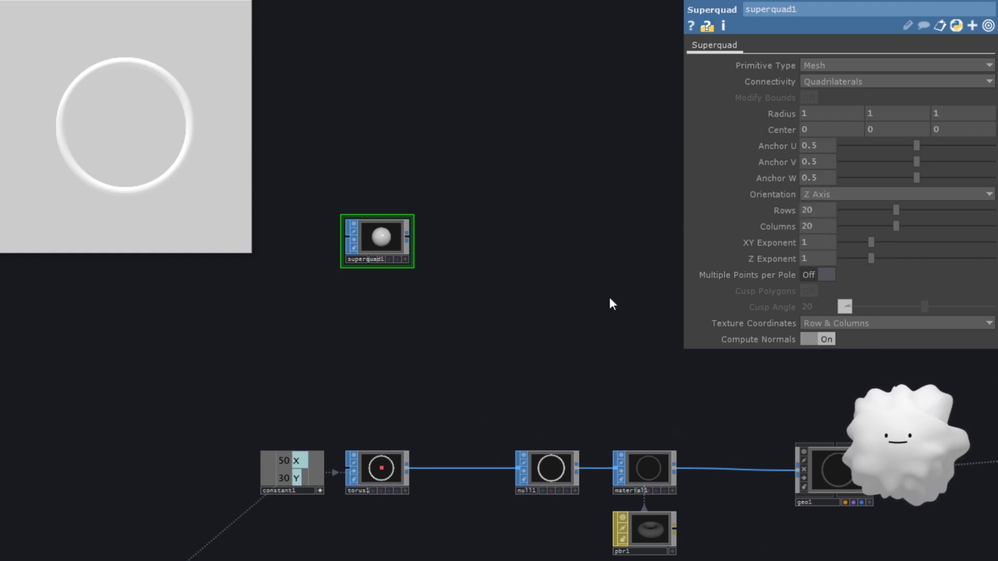
pyautogui.scroll(8, 367, 234)
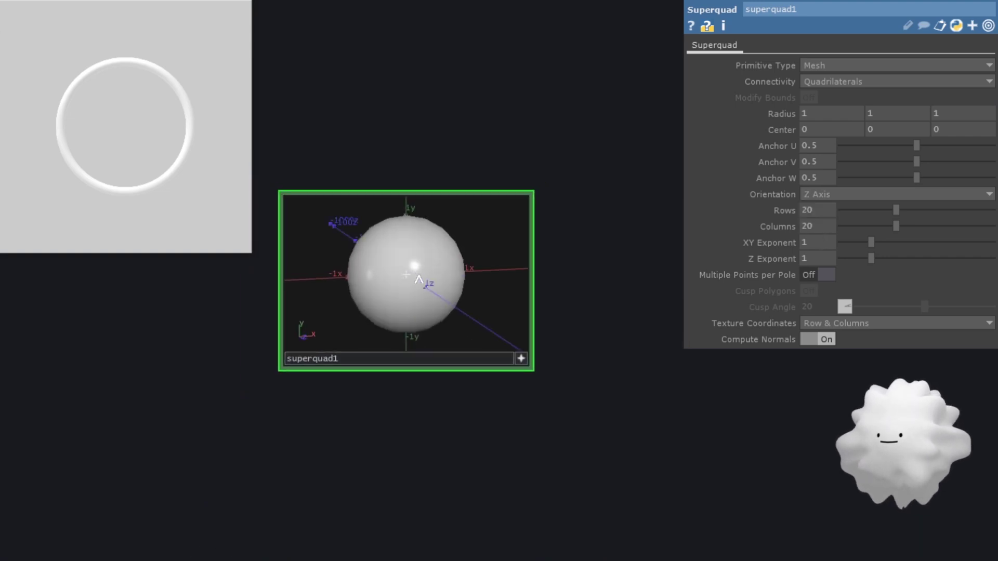
pyautogui.moveTo(419, 278); pyautogui.dragTo(437, 280)
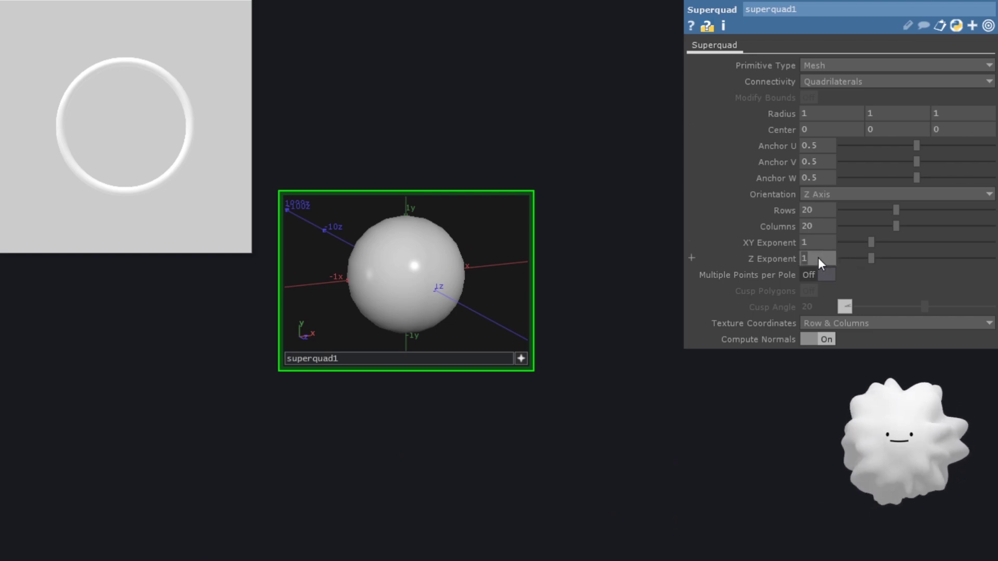
pyautogui.write('0.3')
# Give superquad1 Z exponent 0.3, 10 rows, 12 columns and centre Z 1.
pyautogui.press('Return')
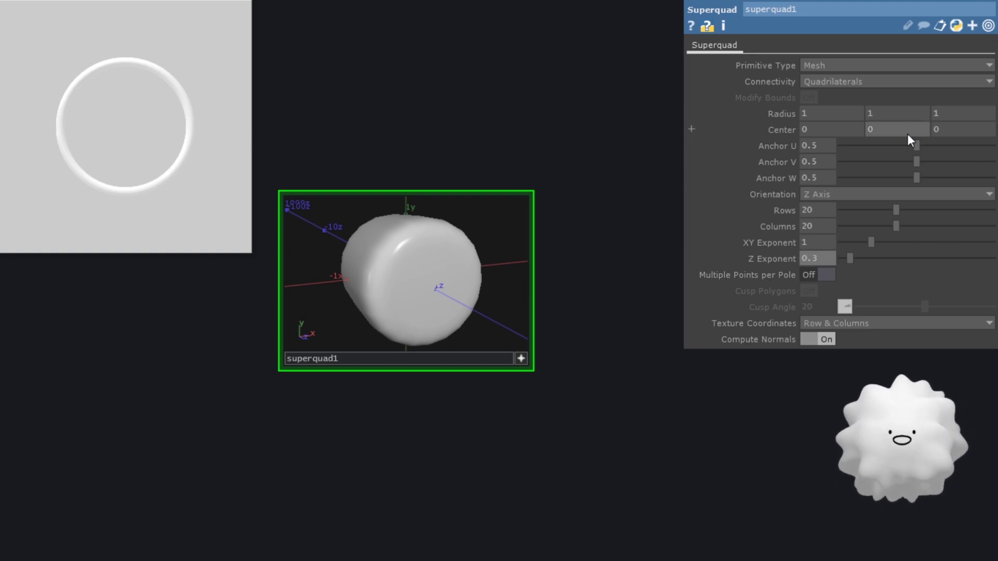
pyautogui.click(827, 209)
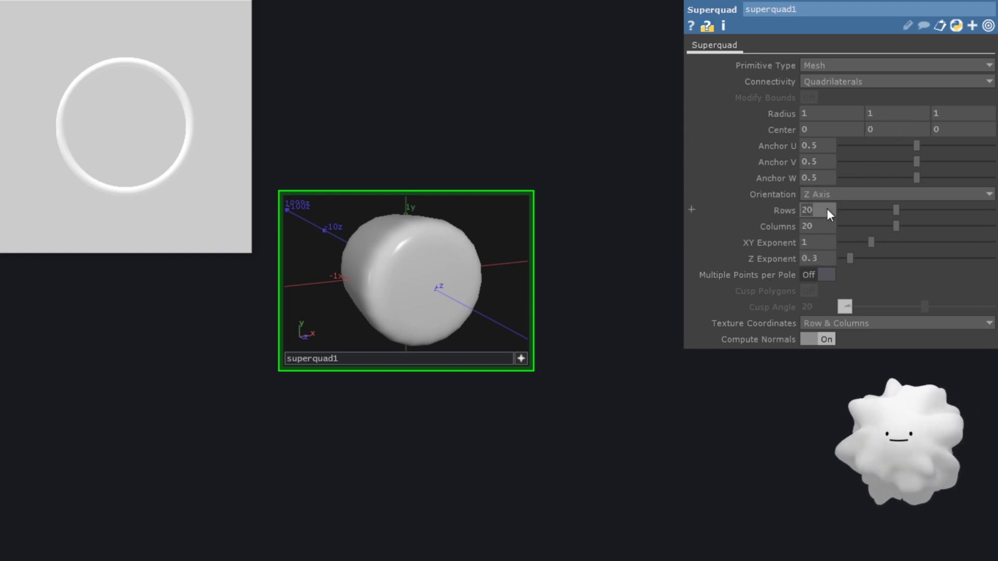
pyautogui.write('10')
pyautogui.press('Tab')
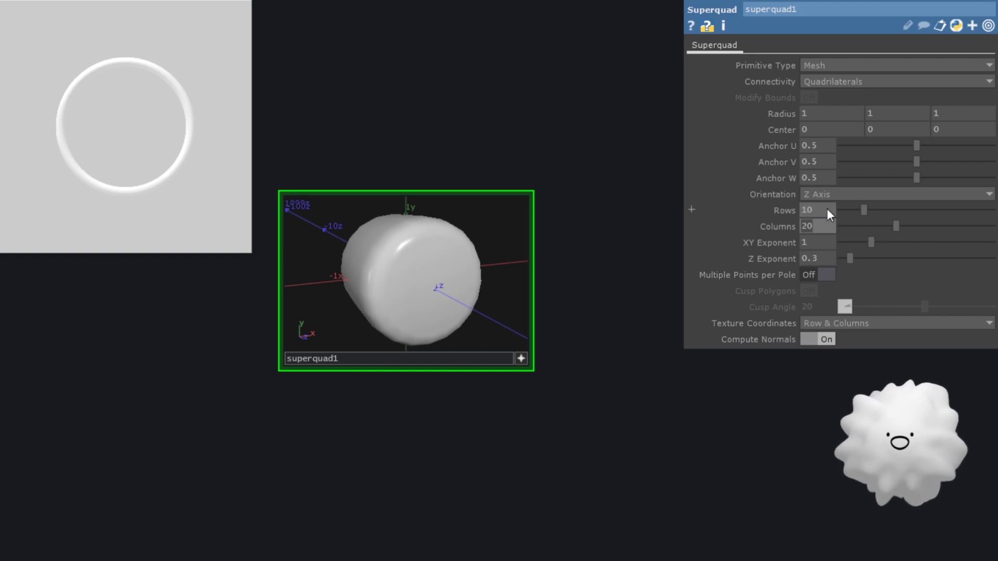
pyautogui.write('12')
pyautogui.press('Return')
pyautogui.moveTo(437, 280); pyautogui.dragTo(491, 269)
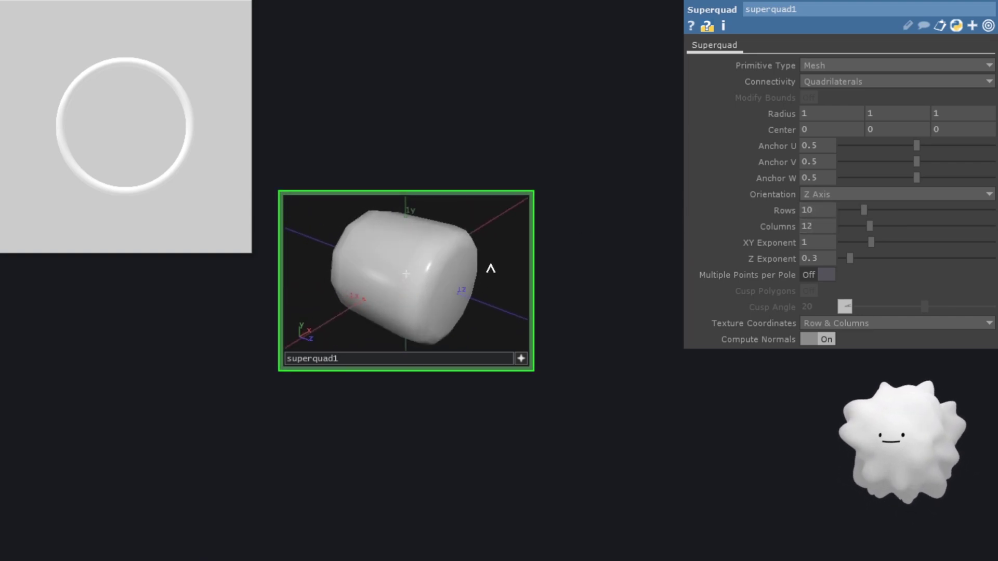
pyautogui.click(946, 127)
pyautogui.write('1')
pyautogui.press('Return')
pyautogui.moveTo(437, 280)
pyautogui.mouseDown()
pyautogui.moveTo(429, 291)
pyautogui.moveTo(441, 254)
pyautogui.mouseUp()
pyautogui.scroll(-3, 407, 366)
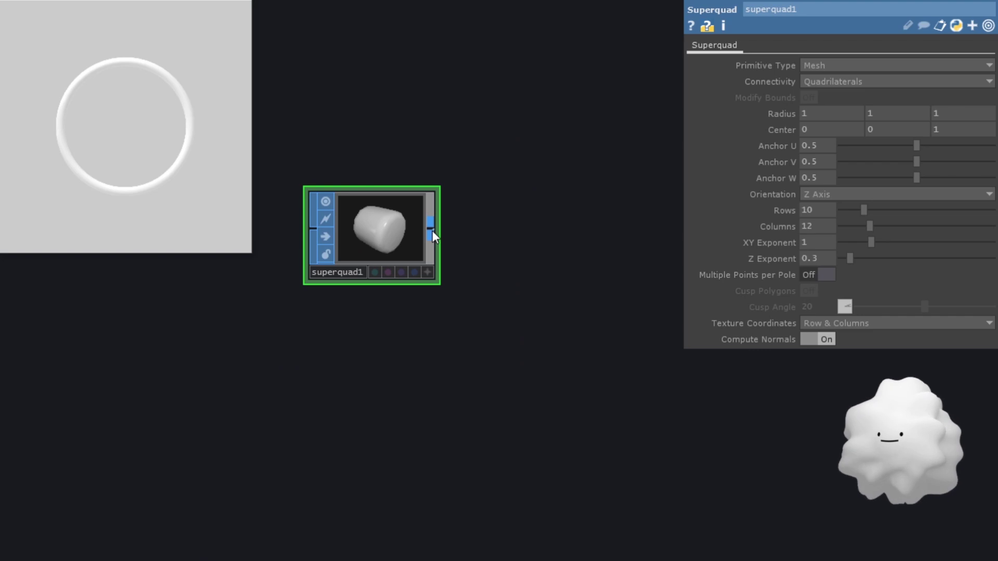
# Chain a null and then a Material SOP, material2, after superquad1.
pyautogui.click(432, 230)
pyautogui.doubleClick(544, 223)
pyautogui.write('n')
pyautogui.press('Return')
pyautogui.click(541, 227)
pyautogui.scroll(-3, 445, 305)
pyautogui.moveTo(445, 305)
pyautogui.mouseDown()
pyautogui.moveTo(325, 267)
pyautogui.moveTo(378, 221)
pyautogui.mouseUp()
pyautogui.click(424, 196)
pyautogui.doubleClick(497, 197)
pyautogui.write('m')
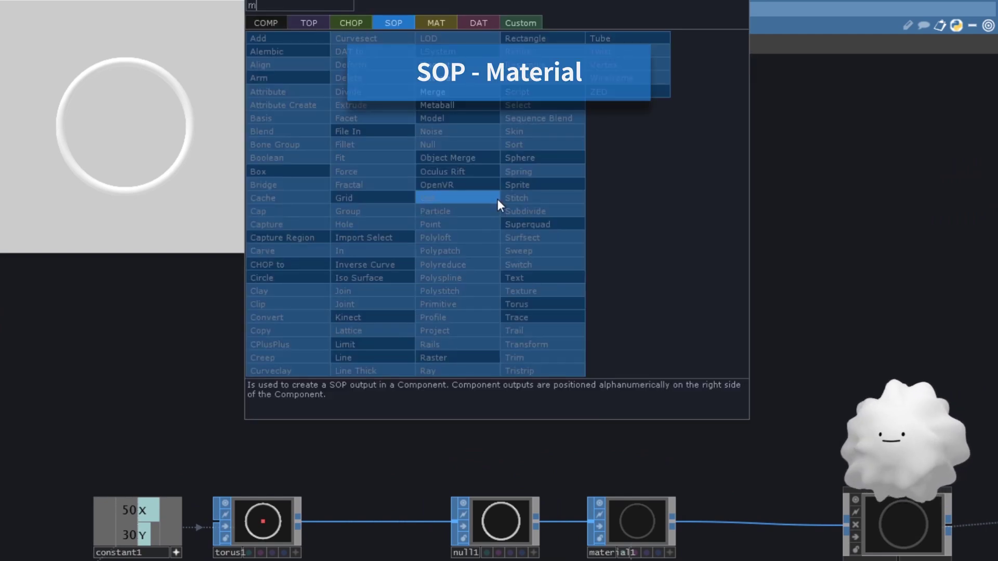
pyautogui.write('at')
pyautogui.press('Return')
pyautogui.click(616, 187)
pyautogui.scroll(-3, 565, 226)
# Duplicate pbr1 as pbr2 and assign it as material2's material.
pyautogui.click(567, 438)
pyautogui.hotkey('ctrl', 'c')
pyautogui.hotkey('ctrl', 'v')
pyautogui.moveTo(585, 504); pyautogui.dragTo(584, 212)
pyautogui.scroll(-1, 599, 267)
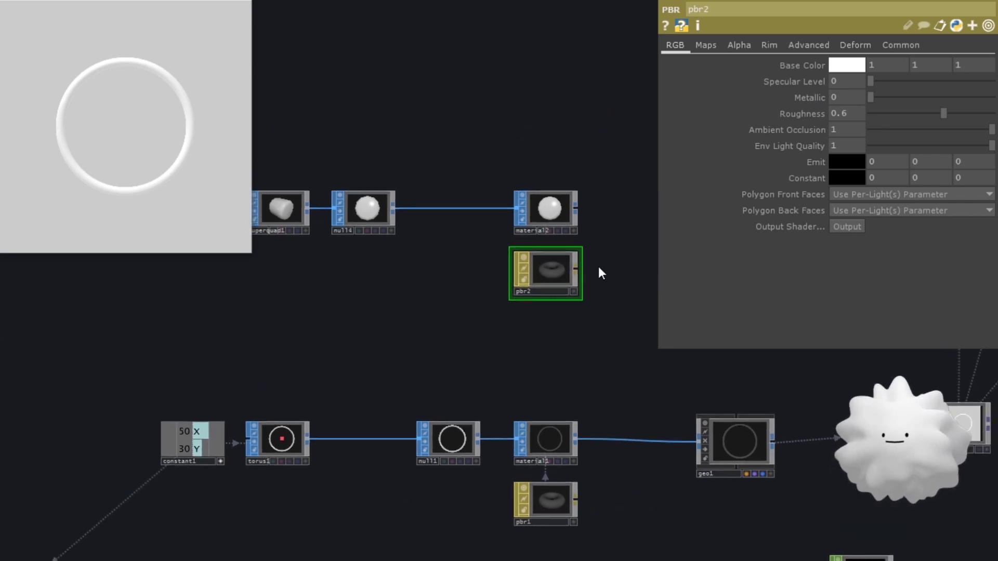
pyautogui.scroll(4, 598, 267)
pyautogui.moveTo(512, 290); pyautogui.dragTo(508, 193)
pyautogui.scroll(1, 473, 288)
pyautogui.scroll(-3, 474, 288)
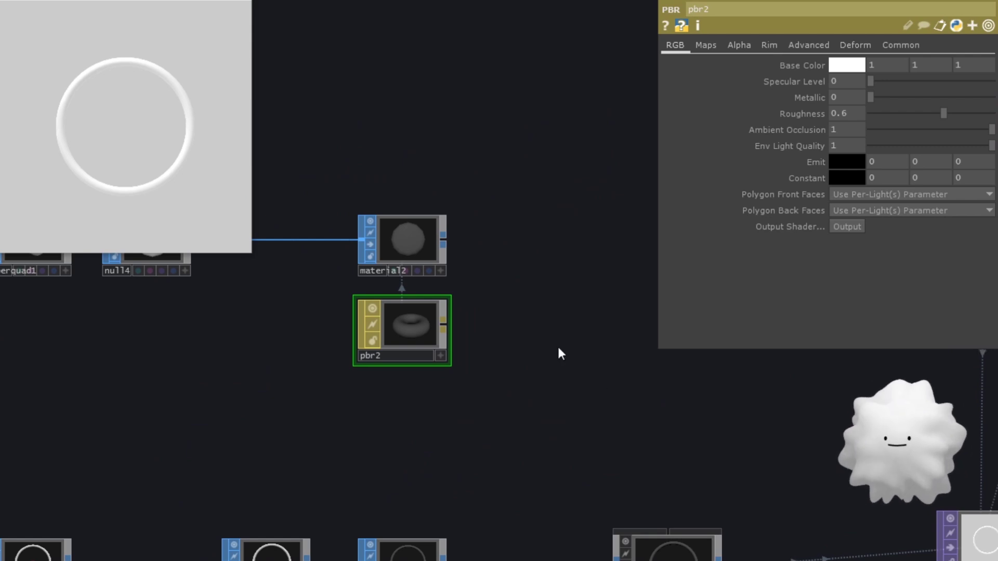
# Add a Geometry COMP, geo2, after material2.
pyautogui.moveTo(558, 345); pyautogui.dragTo(443, 323)
pyautogui.moveTo(416, 282); pyautogui.dragTo(561, 283)
pyautogui.press('Tab')
pyautogui.write('g')
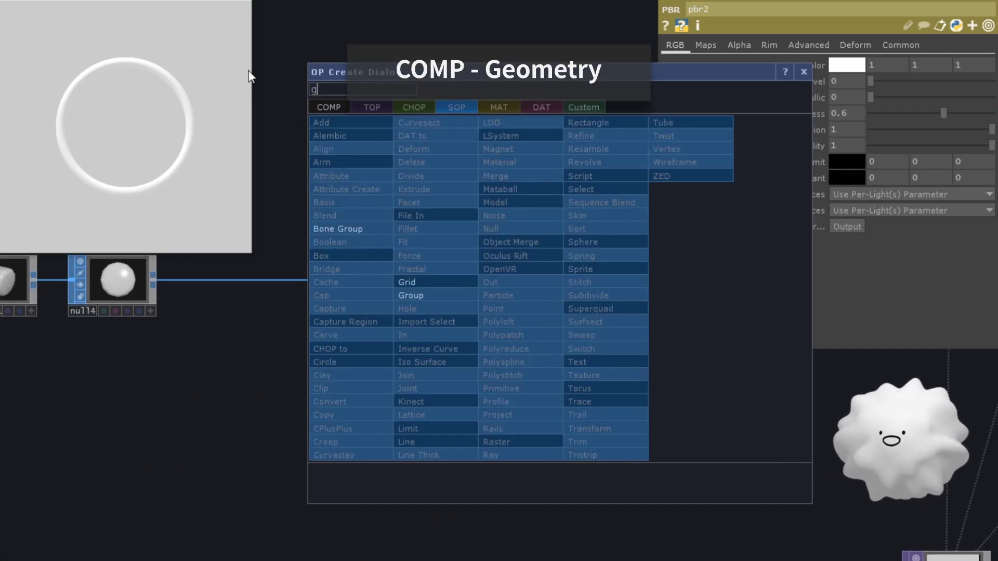
pyautogui.write('e')
pyautogui.click(337, 223)
pyautogui.click(604, 290)
pyautogui.scroll(2, 436, 334)
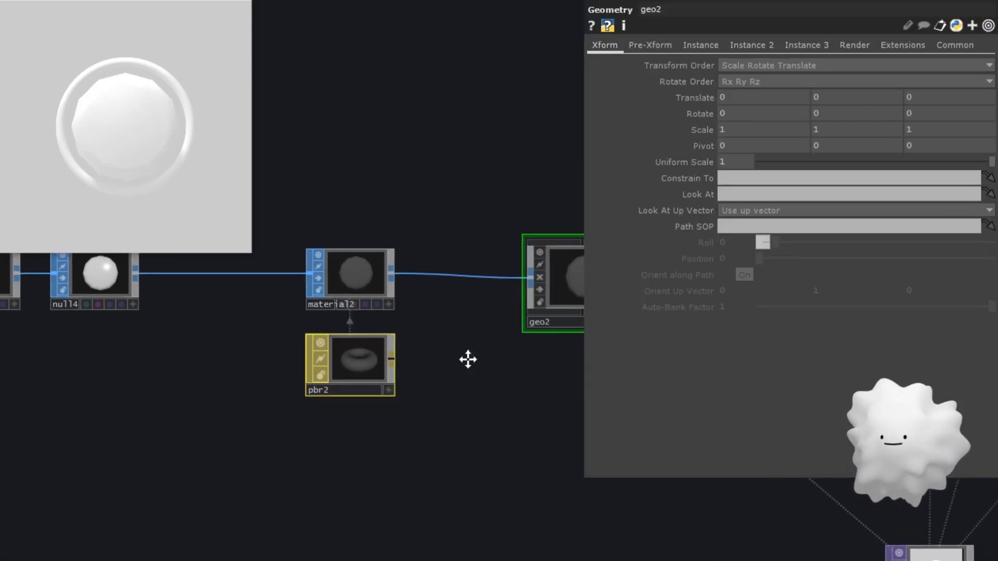
pyautogui.scroll(-3, 436, 333)
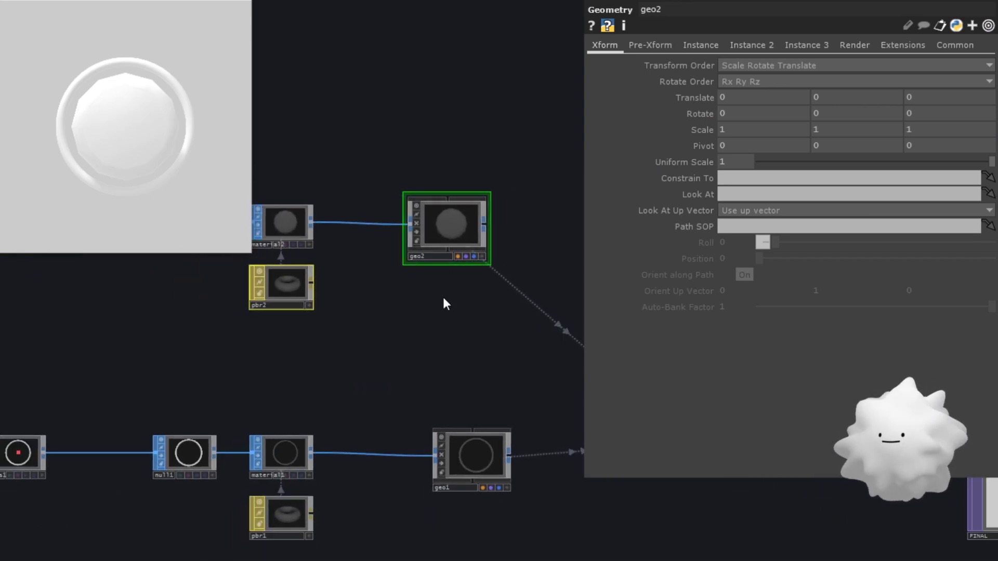
pyautogui.moveTo(447, 226); pyautogui.dragTo(483, 226)
pyautogui.scroll(1, 414, 320)
# Move null4 further right along the superquad chain.
pyautogui.moveTo(414, 319); pyautogui.dragTo(312, 343)
pyautogui.scroll(2, 364, 282)
pyautogui.click(333, 266)
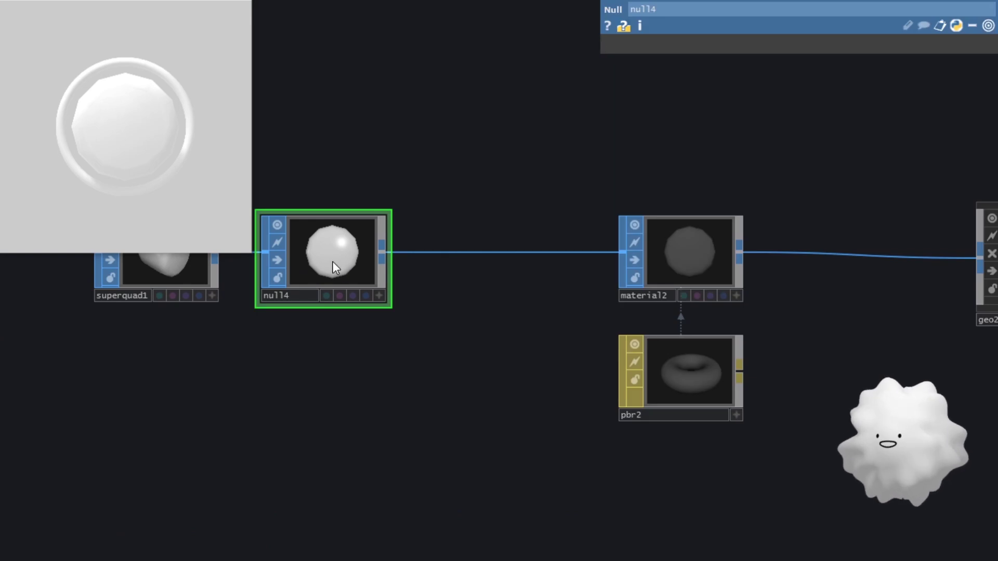
pyautogui.moveTo(333, 262); pyautogui.dragTo(498, 253)
# Insert transform1 between superquad1 and null4 with uniform scale 0.01.
pyautogui.moveTo(385, 271); pyautogui.dragTo(421, 273)
pyautogui.rightClick(393, 262)
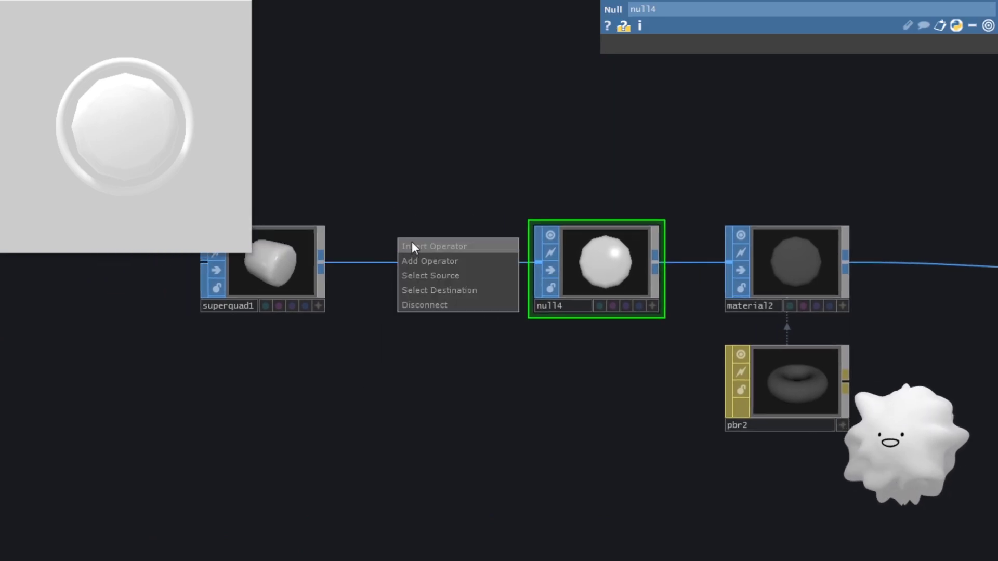
pyautogui.click(412, 246)
pyautogui.write('tra')
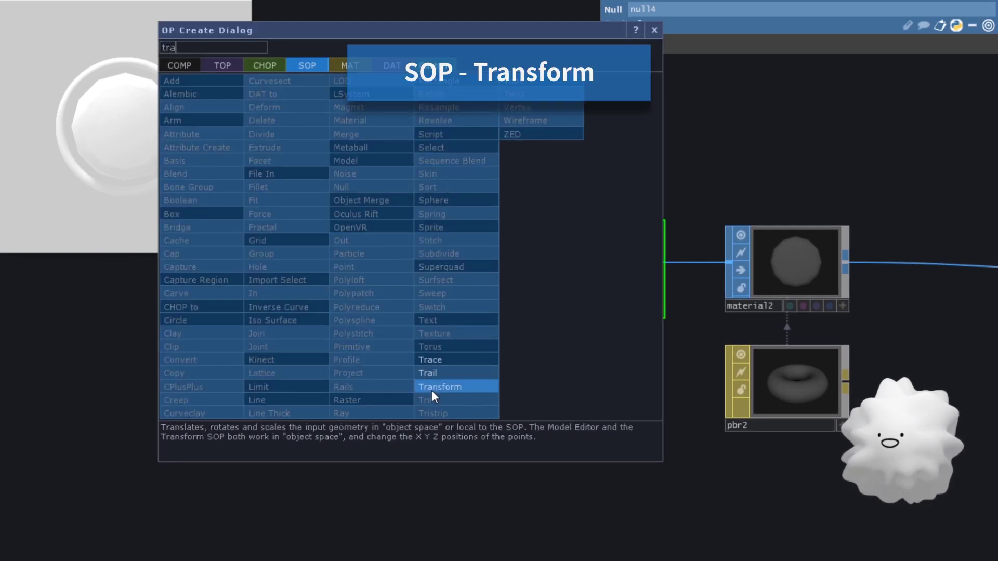
pyautogui.click(439, 387)
pyautogui.click(412, 265)
pyautogui.write('0.')
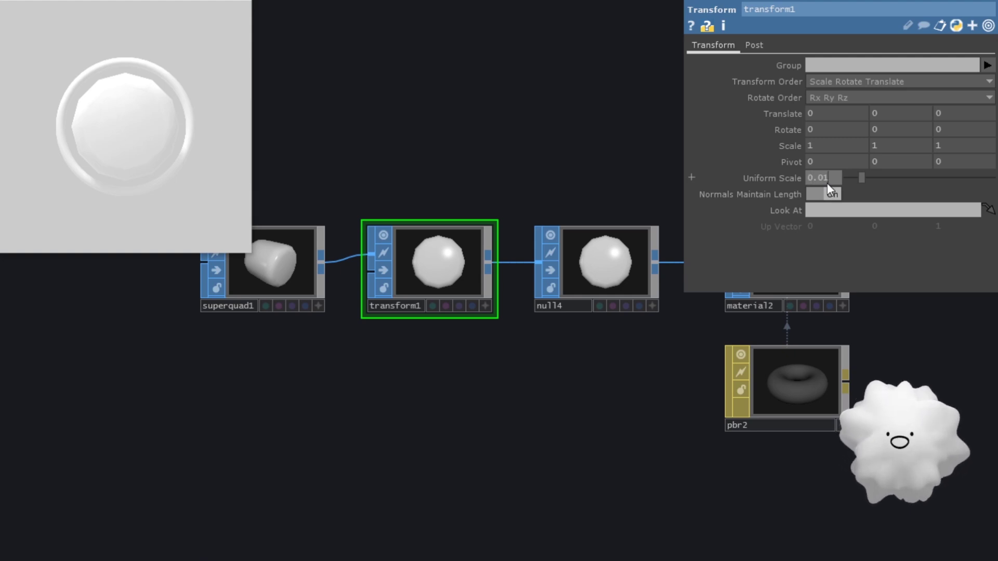
pyautogui.write('01')
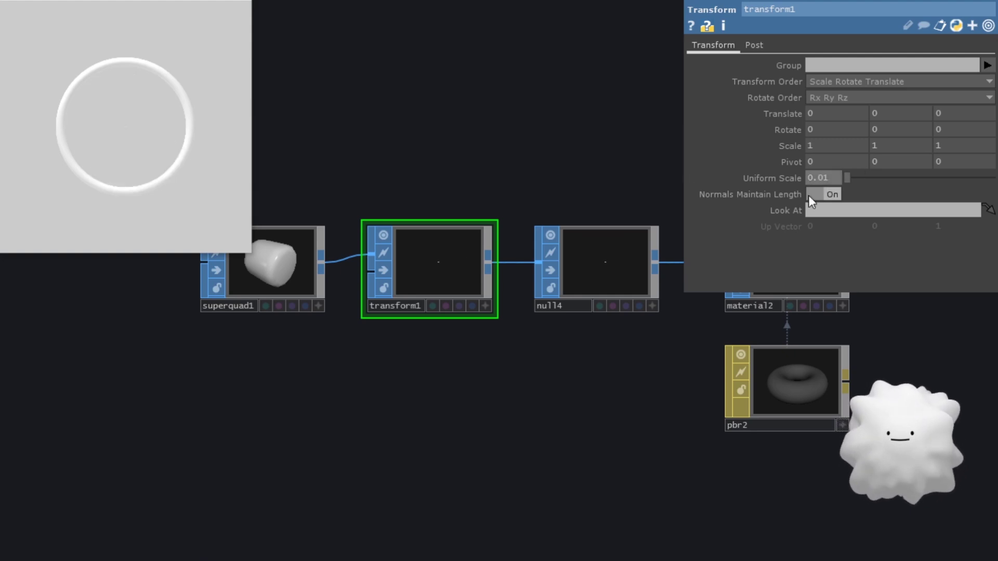
pyautogui.scroll(-3, 580, 370)
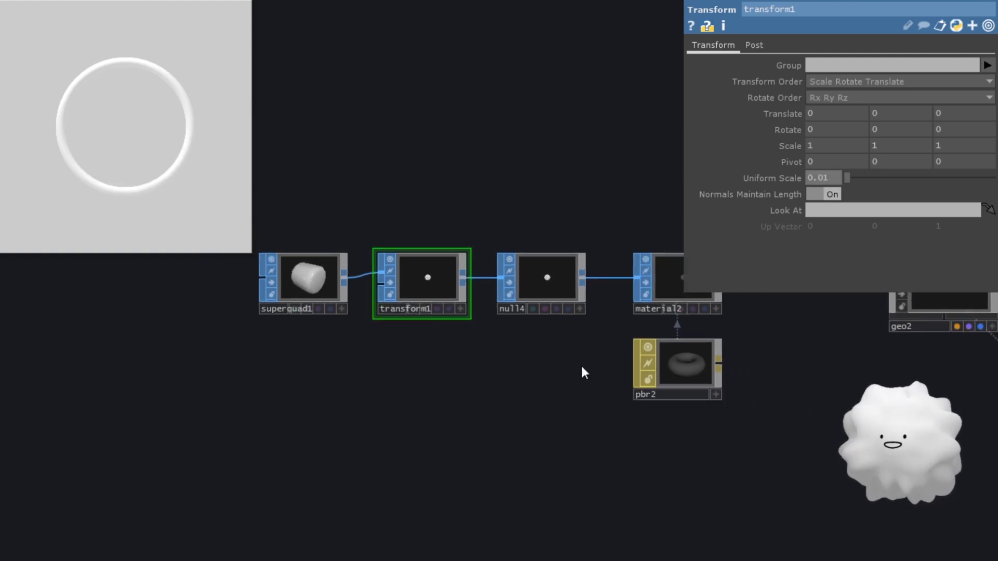
pyautogui.scroll(-3, 580, 370)
pyautogui.scroll(-2, 427, 376)
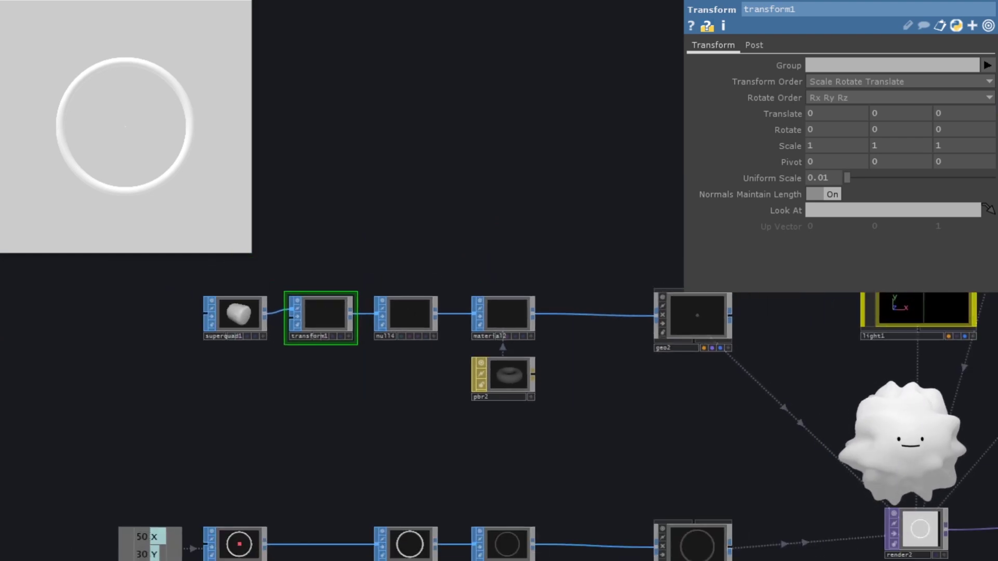
pyautogui.scroll(-2, 760, 407)
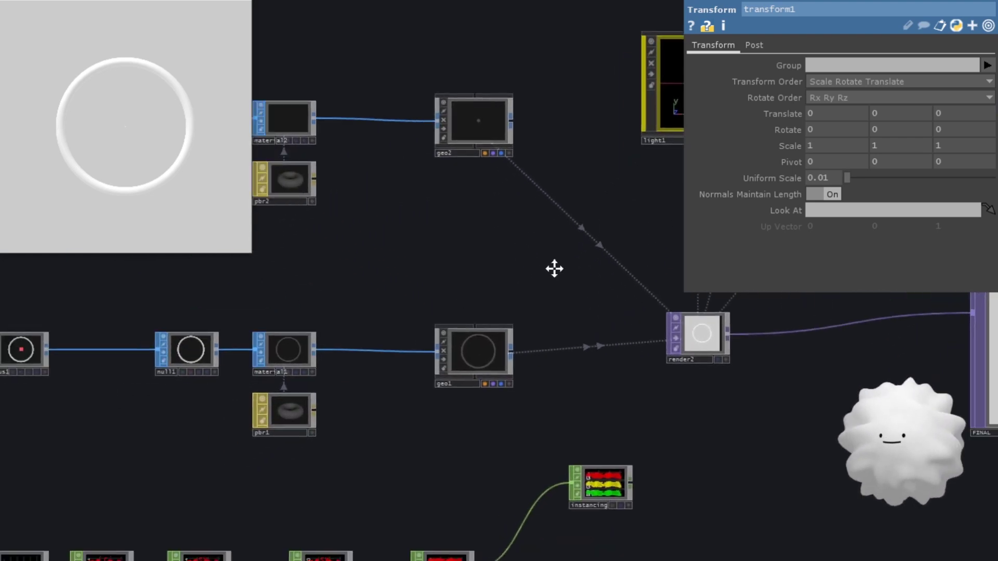
pyautogui.moveTo(561, 265)
pyautogui.mouseDown()
pyautogui.moveTo(433, 368)
pyautogui.moveTo(371, 348)
pyautogui.mouseUp()
# Place a SOP to CHOP, sopto1, below null1 and feed it null1's geometry.
pyautogui.press('Tab')
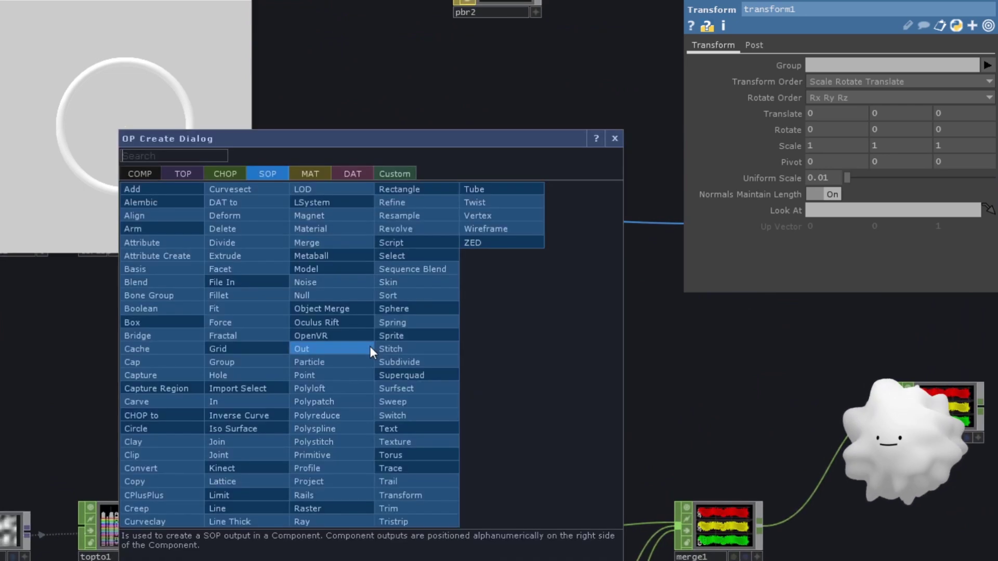
pyautogui.click(220, 173)
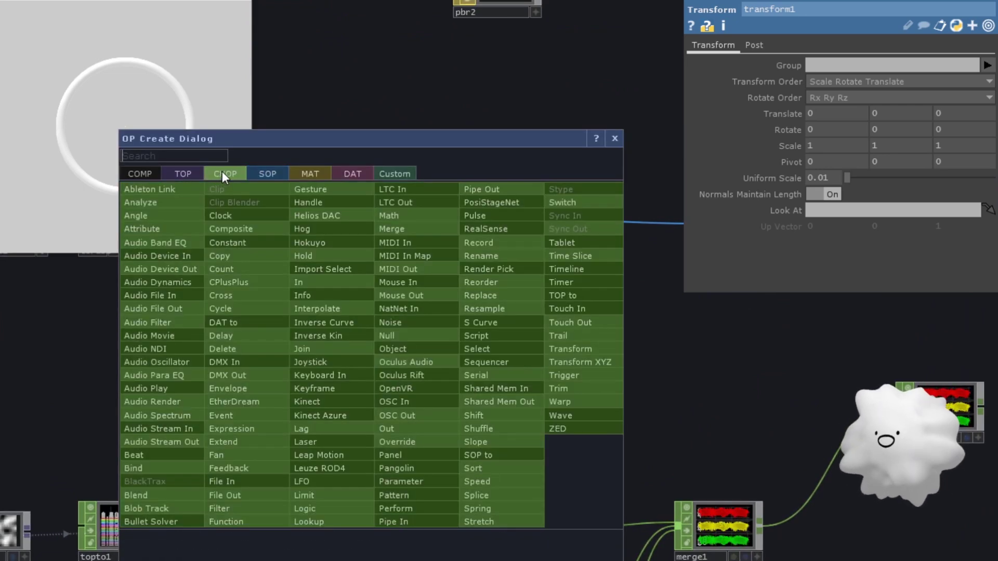
pyautogui.write('s')
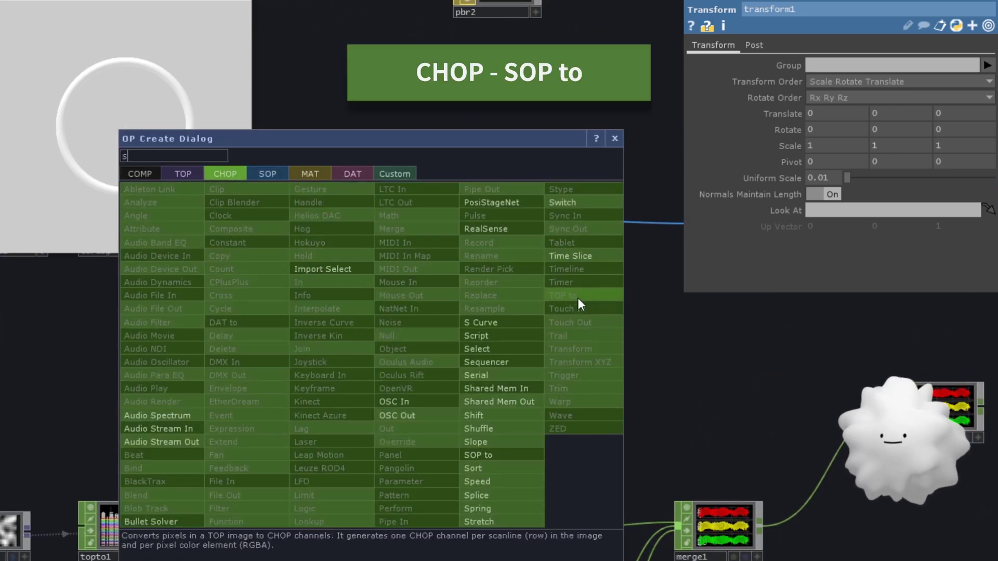
pyautogui.click(500, 455)
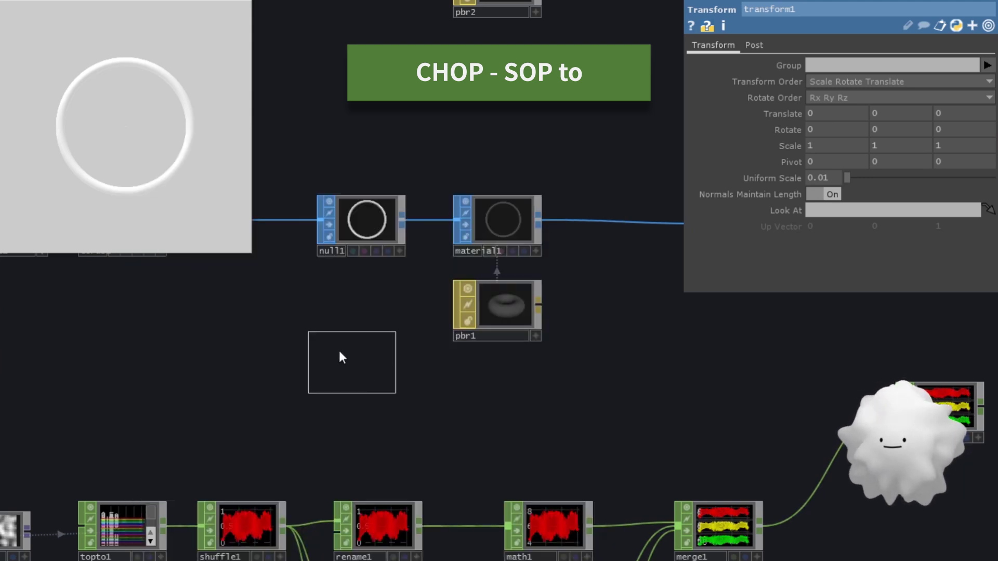
pyautogui.click(367, 367)
pyautogui.scroll(2, 437, 327)
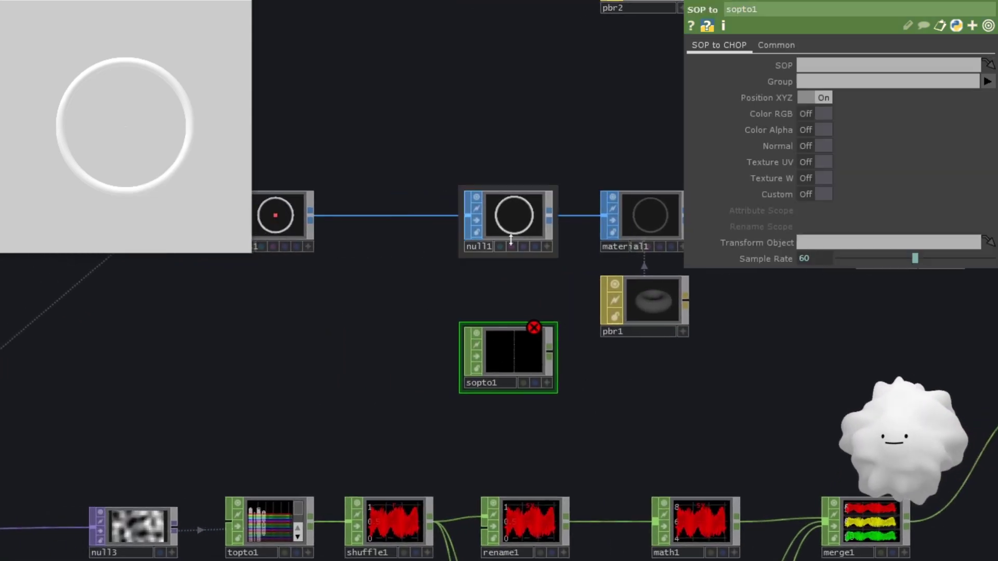
pyautogui.moveTo(505, 213); pyautogui.dragTo(509, 351)
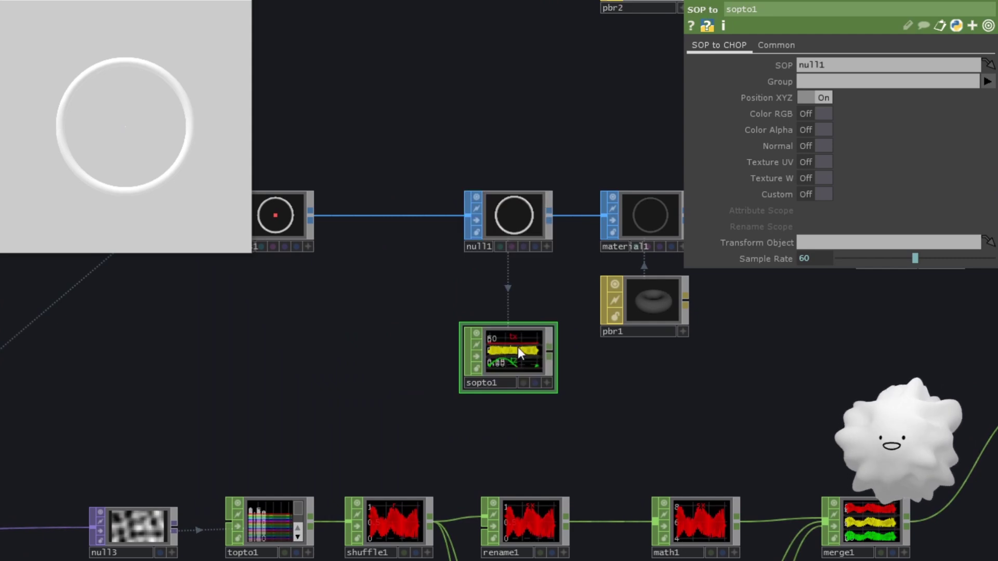
pyautogui.moveTo(610, 370); pyautogui.dragTo(494, 324)
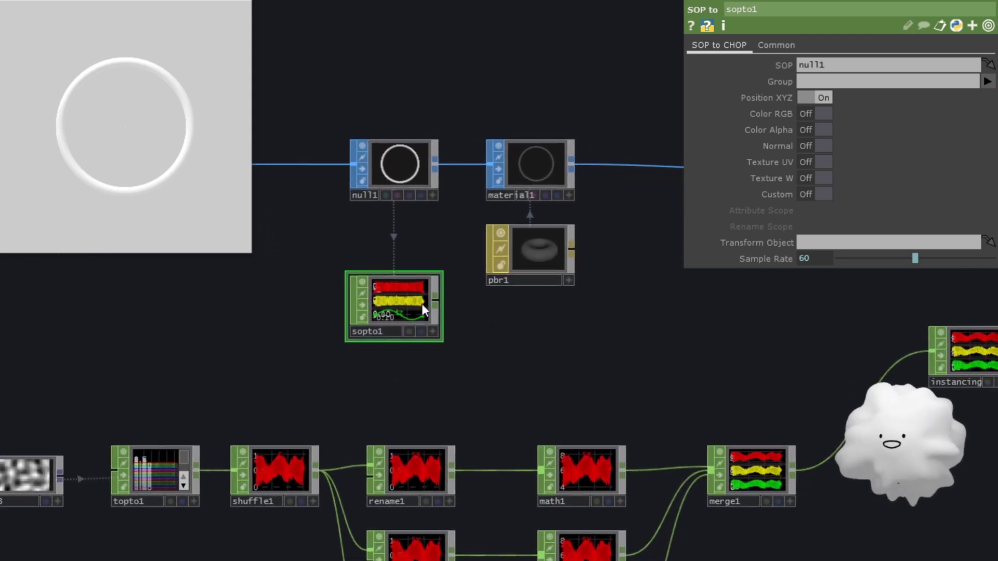
pyautogui.moveTo(512, 339); pyautogui.dragTo(378, 292)
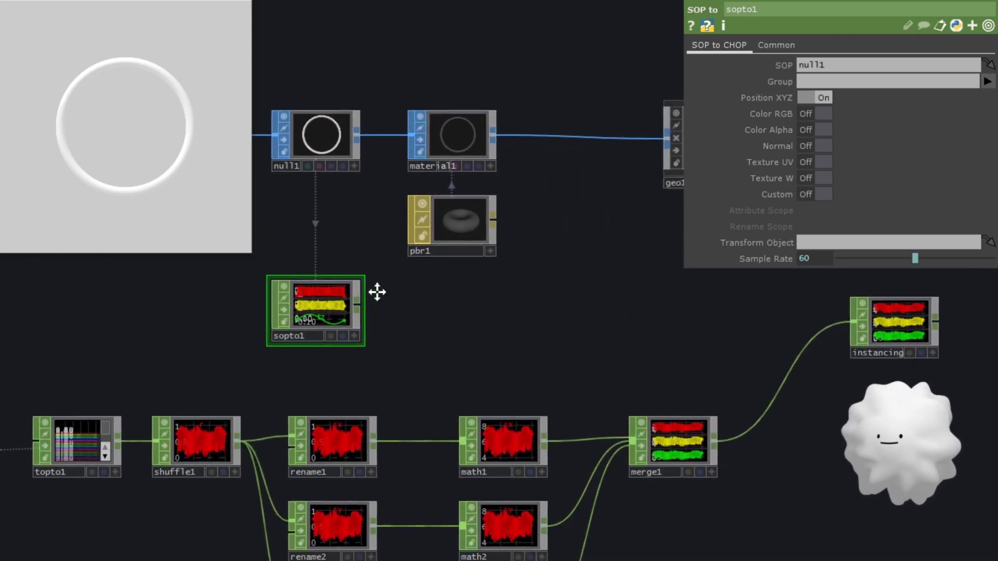
# Insert a Merge CHOP, merge2, between merge1 and instancing.
pyautogui.click(723, 352)
pyautogui.rightClick(722, 352)
pyautogui.click(737, 338)
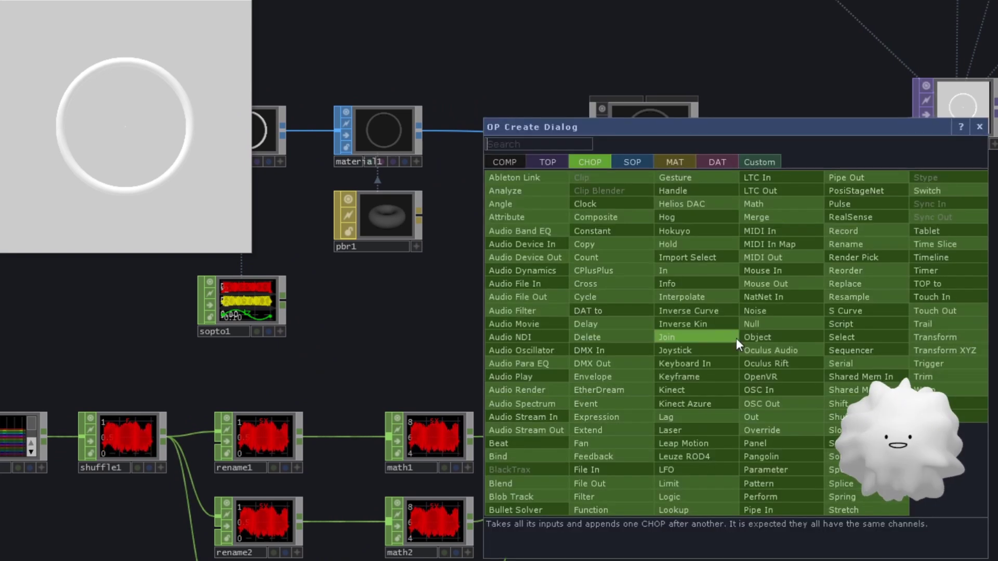
pyautogui.click(770, 224)
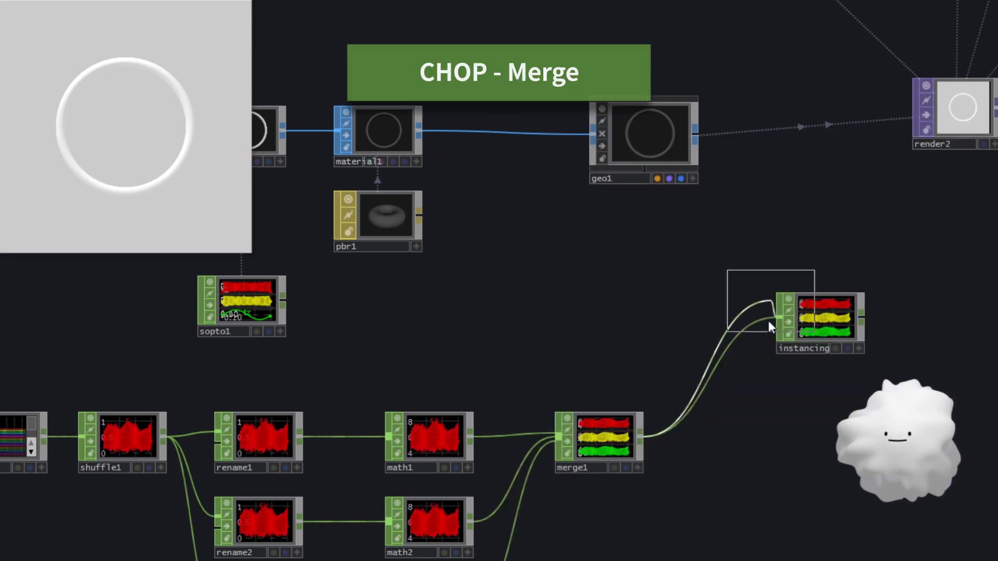
pyautogui.click(684, 320)
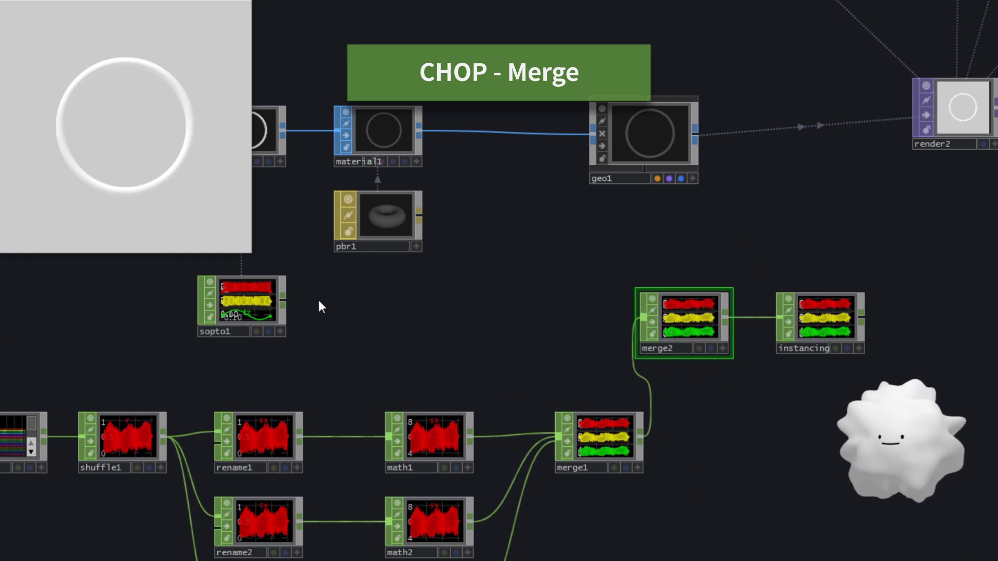
# Wire sopto1's output into merge2 and line it up.
pyautogui.click(287, 304)
pyautogui.click(640, 320)
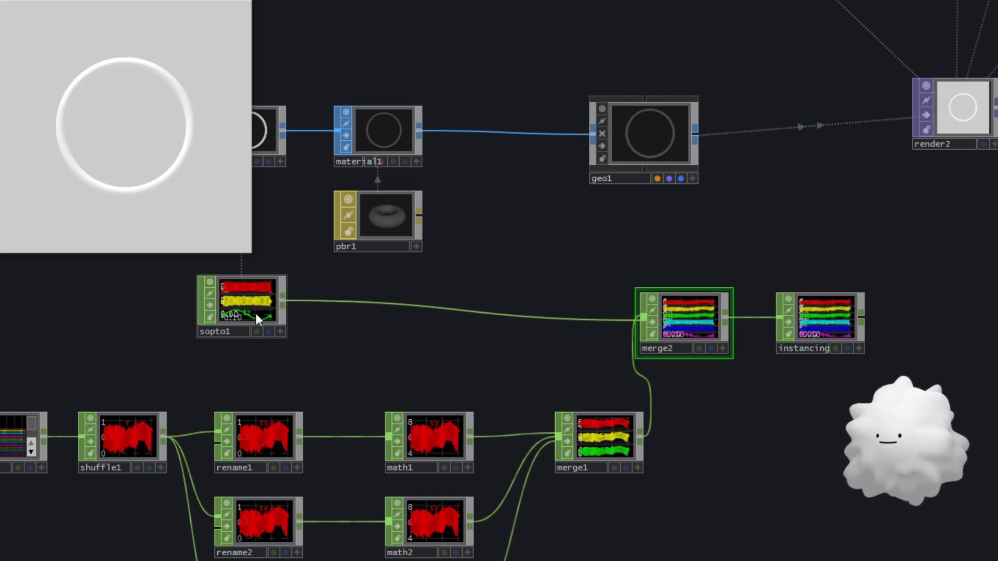
pyautogui.moveTo(257, 308); pyautogui.dragTo(256, 325)
pyautogui.scroll(-3, 481, 329)
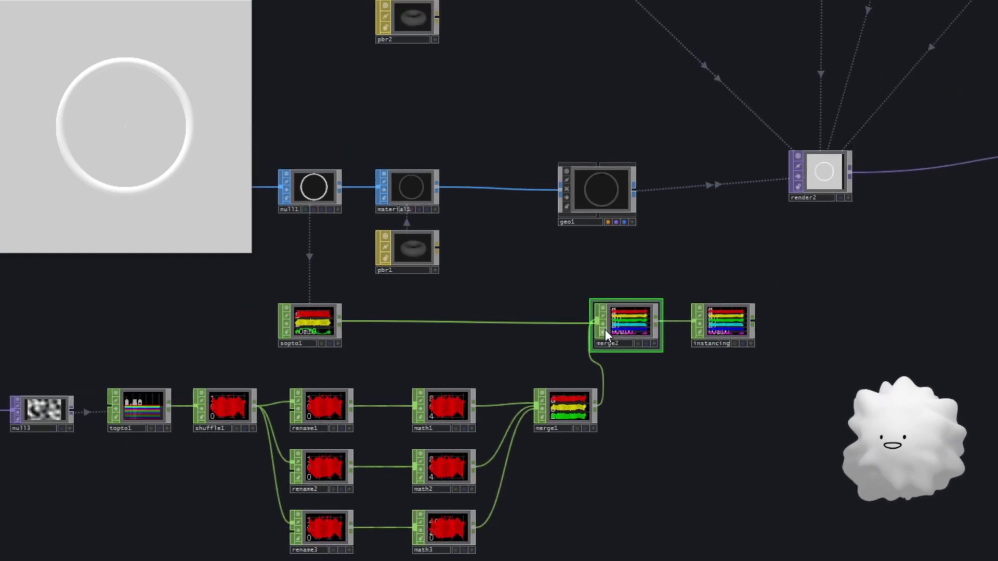
pyautogui.scroll(2, 655, 302)
pyautogui.moveTo(654, 335); pyautogui.dragTo(625, 146)
# Turn on geo2 instancing with the instancing CHOP as the instance source.
pyautogui.click(624, 84)
pyautogui.scroll(2, 515, 195)
pyautogui.scroll(-3, 511, 225)
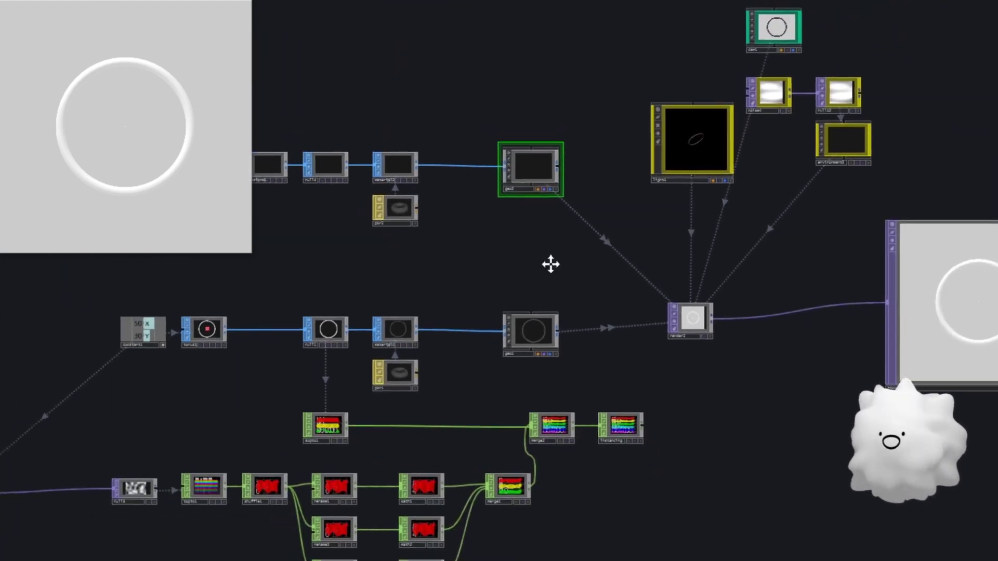
pyautogui.scroll(2, 577, 280)
pyautogui.scroll(2, 341, 310)
pyautogui.scroll(4, 289, 278)
pyautogui.scroll(-4, 296, 277)
pyautogui.moveTo(636, 346)
pyautogui.mouseDown()
pyautogui.moveTo(560, 302)
pyautogui.moveTo(401, 273)
pyautogui.mouseUp()
pyautogui.press('p')
pyautogui.click(699, 44)
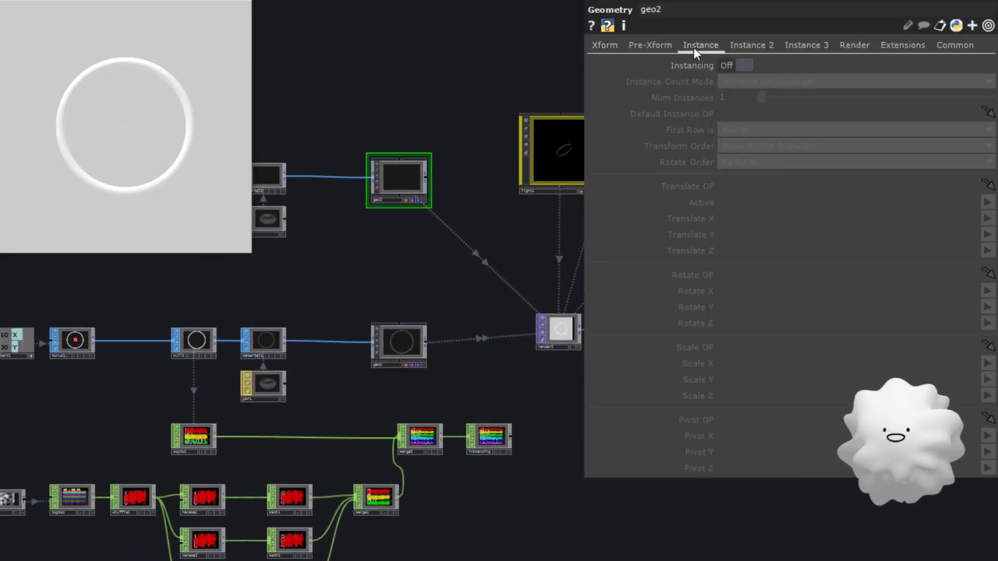
pyautogui.click(740, 65)
pyautogui.scroll(5, 483, 406)
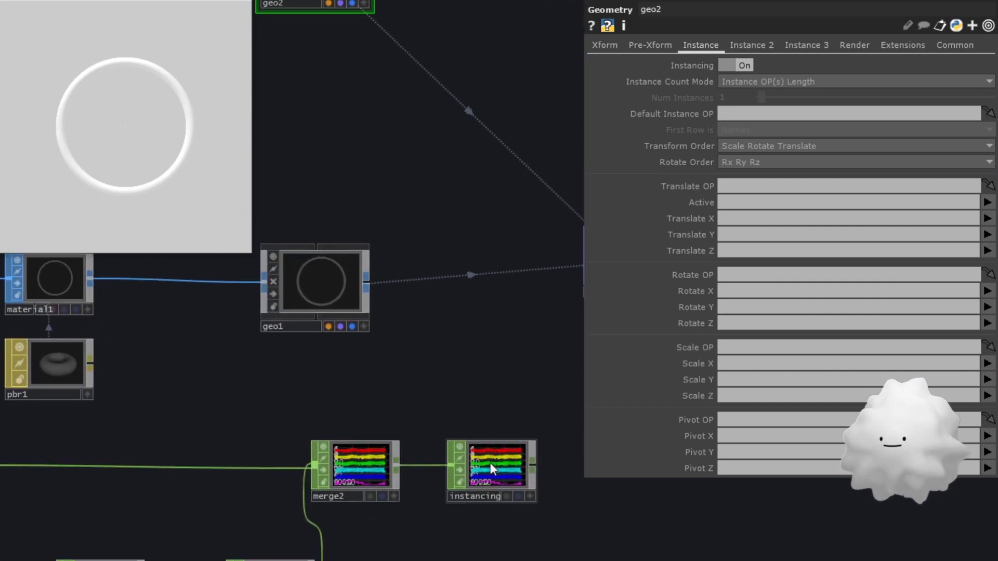
pyautogui.moveTo(490, 469); pyautogui.dragTo(735, 114)
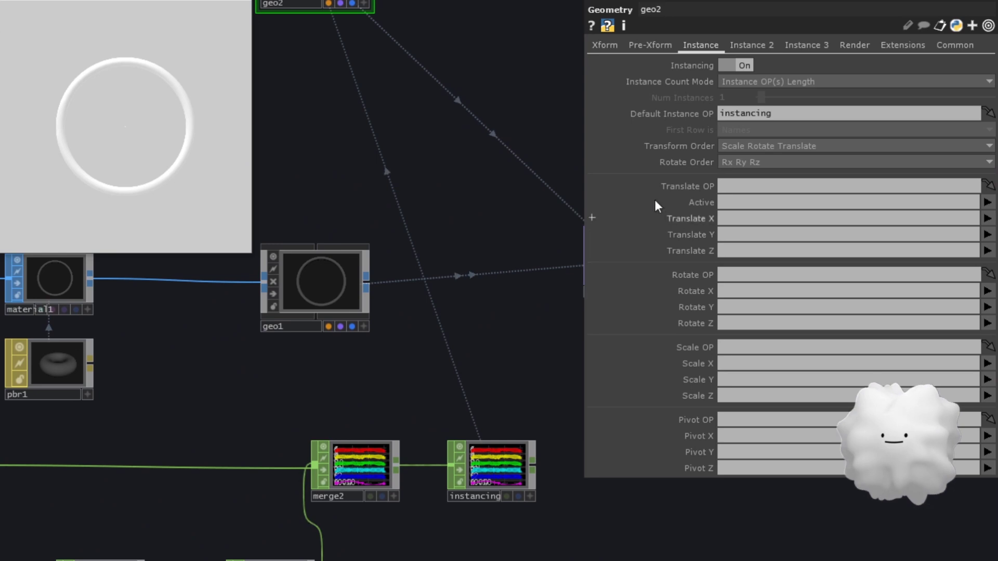
pyautogui.scroll(2, 503, 472)
pyautogui.click(744, 217)
pyautogui.write('tx')
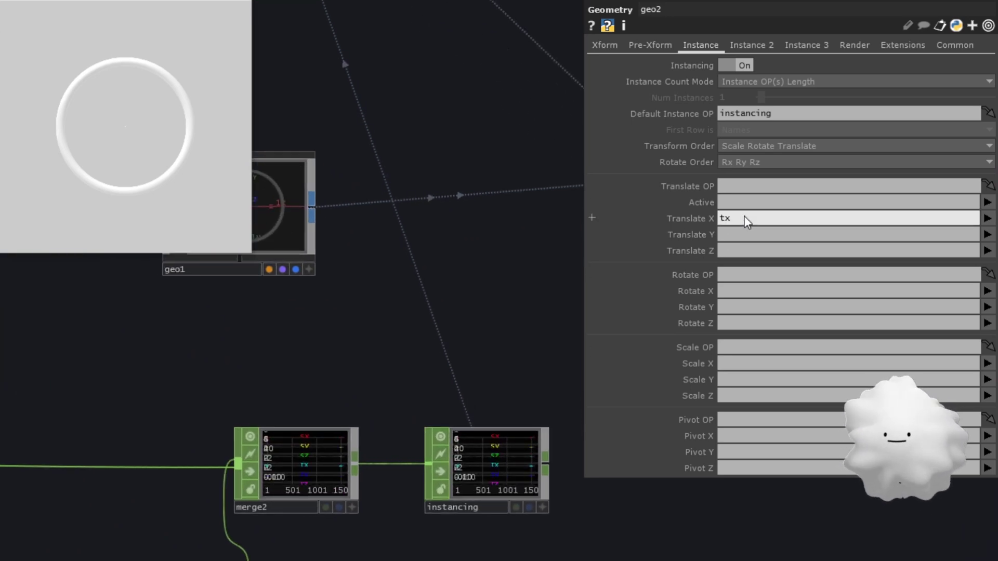
# Map geo2's instance translate to tx, ty, tz and scale to sx, sy, sz.
pyautogui.press('Tab')
pyautogui.write('ty')
pyautogui.press('Tab')
pyautogui.write('tz')
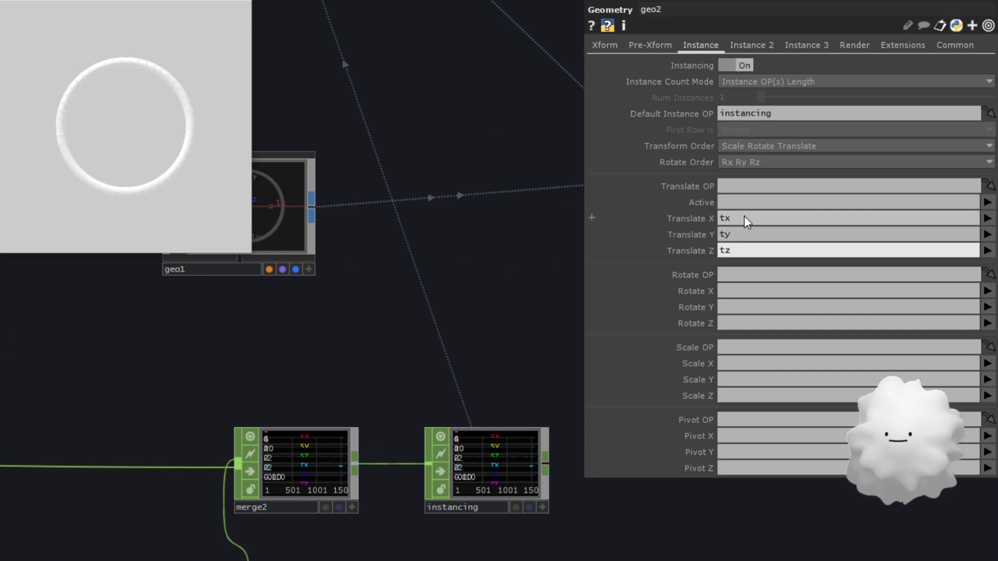
pyautogui.scroll(1, 499, 312)
pyautogui.click(742, 361)
pyautogui.write('sx')
pyautogui.click(745, 378)
pyautogui.write('sy')
pyautogui.click(737, 396)
pyautogui.write('s')
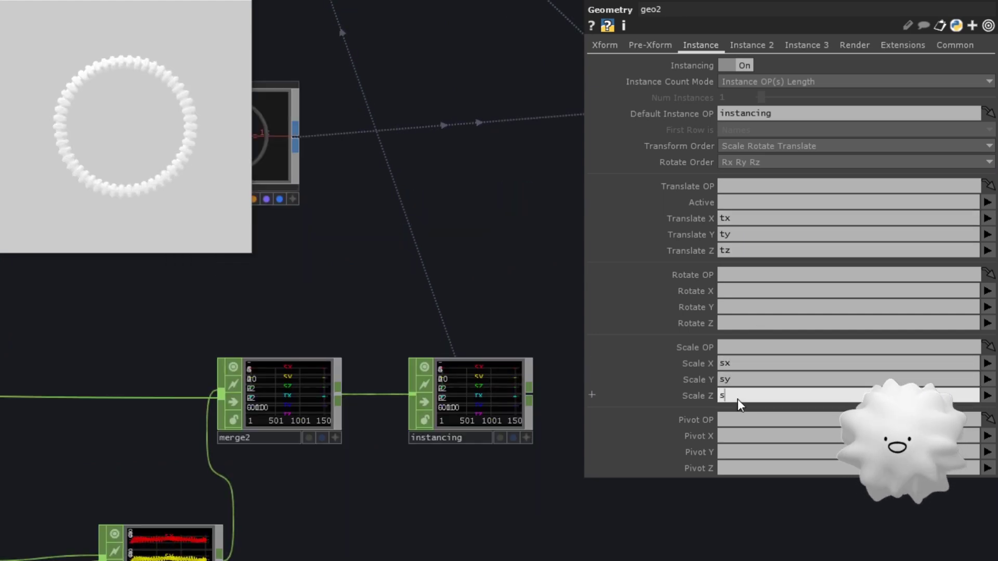
pyautogui.write('z')
pyautogui.press('Return')
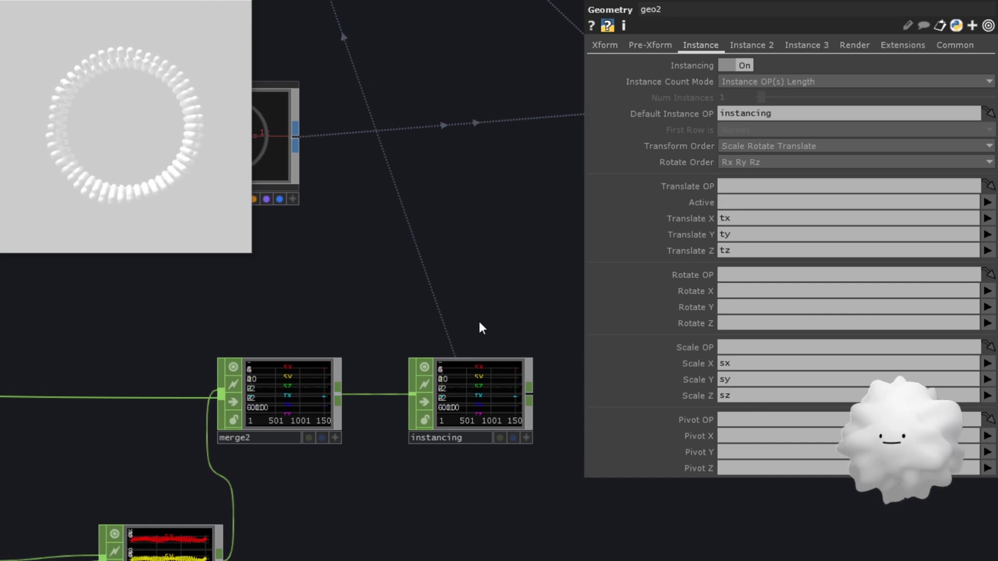
pyautogui.scroll(-3, 377, 280)
pyautogui.scroll(-3, 335, 399)
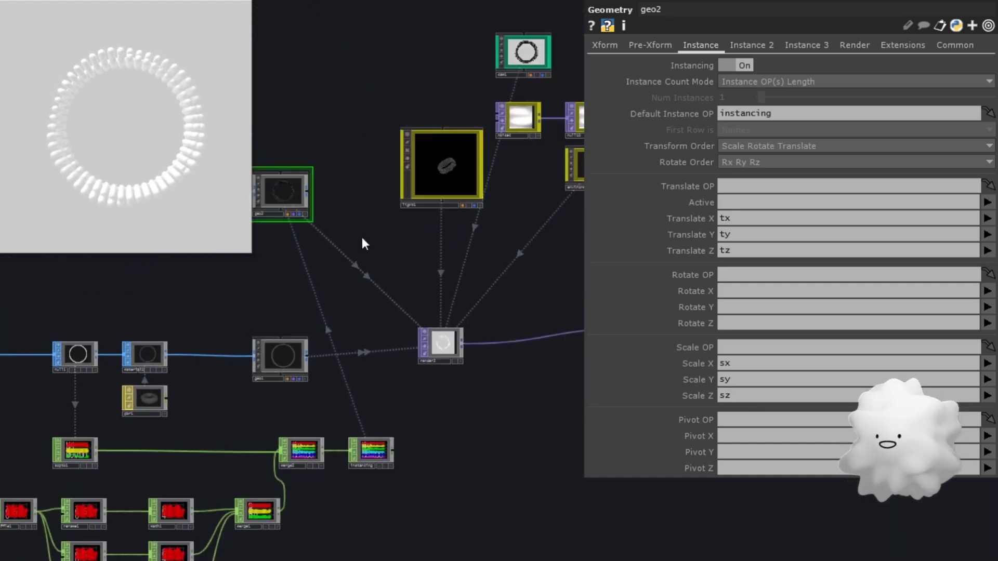
pyautogui.scroll(1, 362, 238)
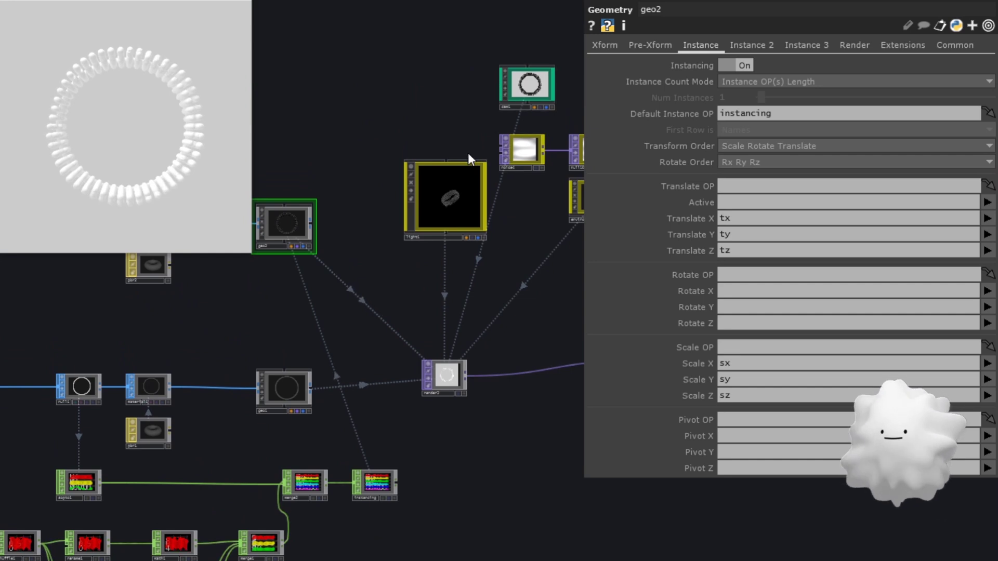
pyautogui.scroll(4, 442, 198)
pyautogui.click(509, 107)
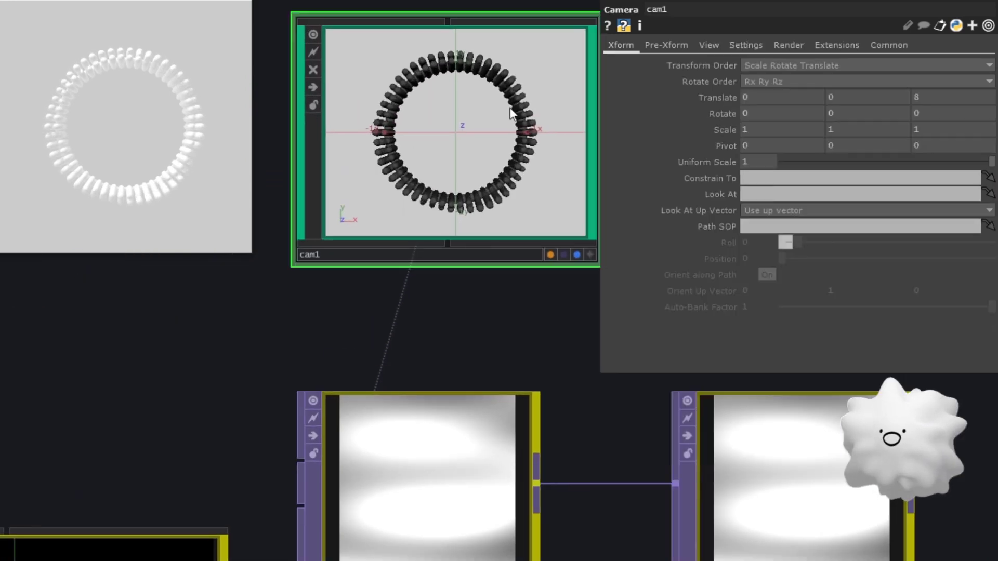
pyautogui.scroll(4, 510, 107)
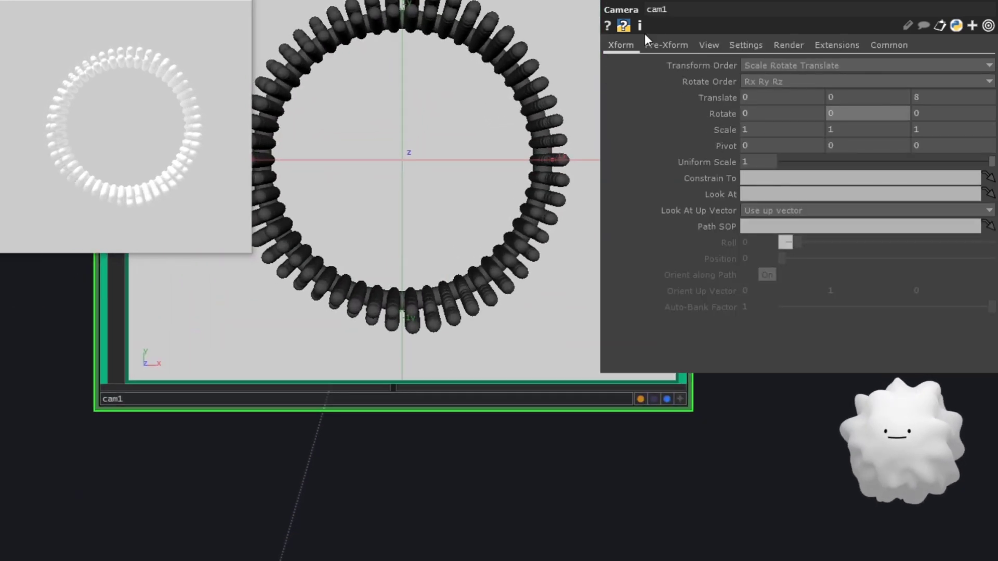
pyautogui.click(666, 45)
pyautogui.middleClick(851, 130)
pyautogui.moveTo(851, 129)
pyautogui.mouseDown()
pyautogui.moveTo(811, 110)
pyautogui.moveTo(847, 103)
pyautogui.mouseUp()
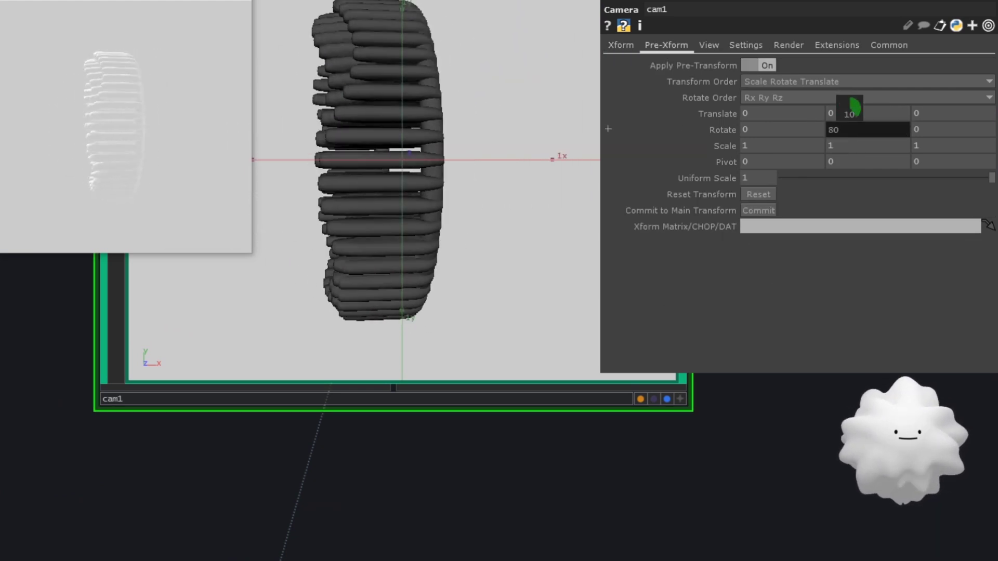
pyautogui.rightClick(852, 129)
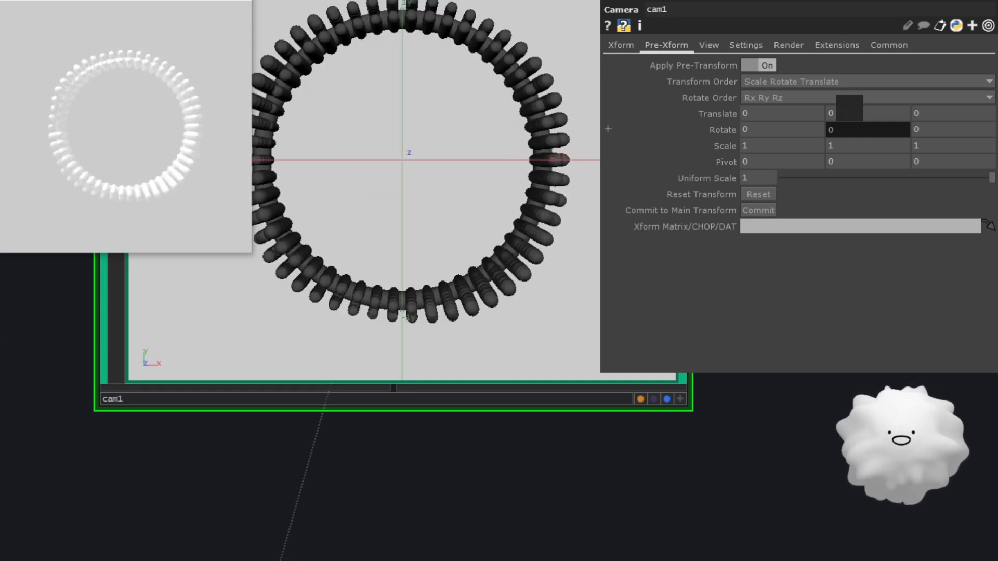
pyautogui.press('h')
pyautogui.scroll(-4, 468, 390)
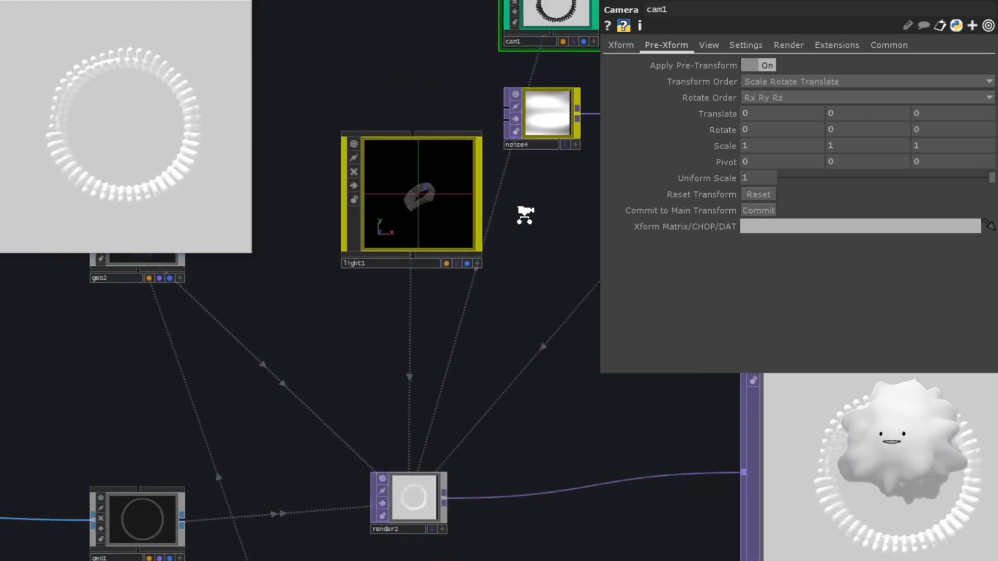
pyautogui.moveTo(455, 286); pyautogui.dragTo(523, 252)
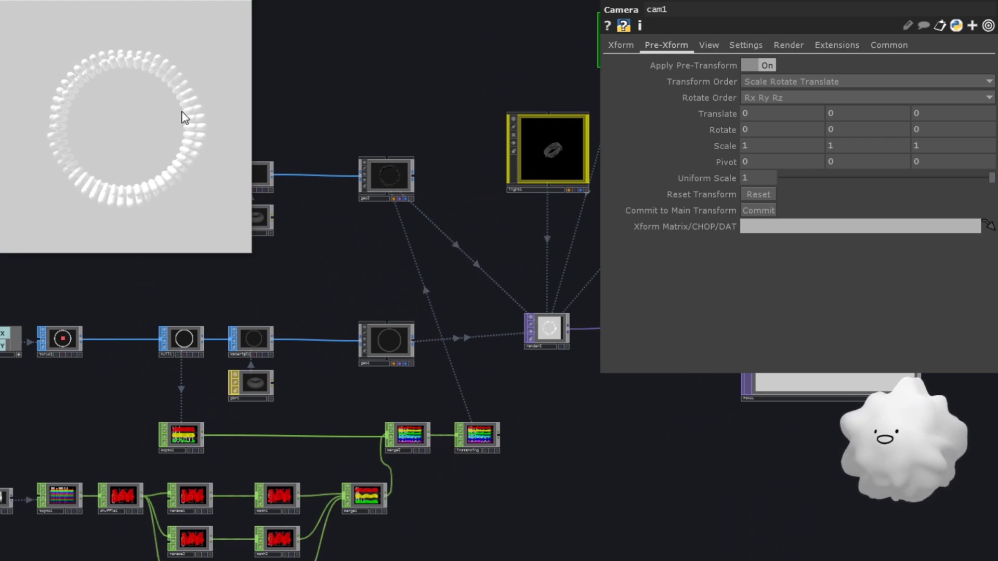
pyautogui.moveTo(342, 265); pyautogui.dragTo(471, 225)
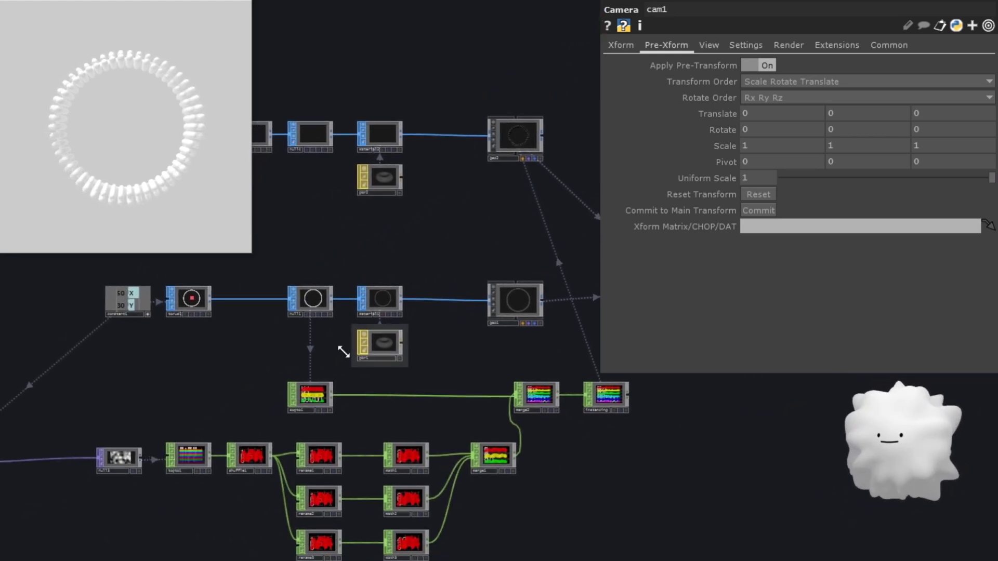
pyautogui.moveTo(304, 366); pyautogui.dragTo(374, 327)
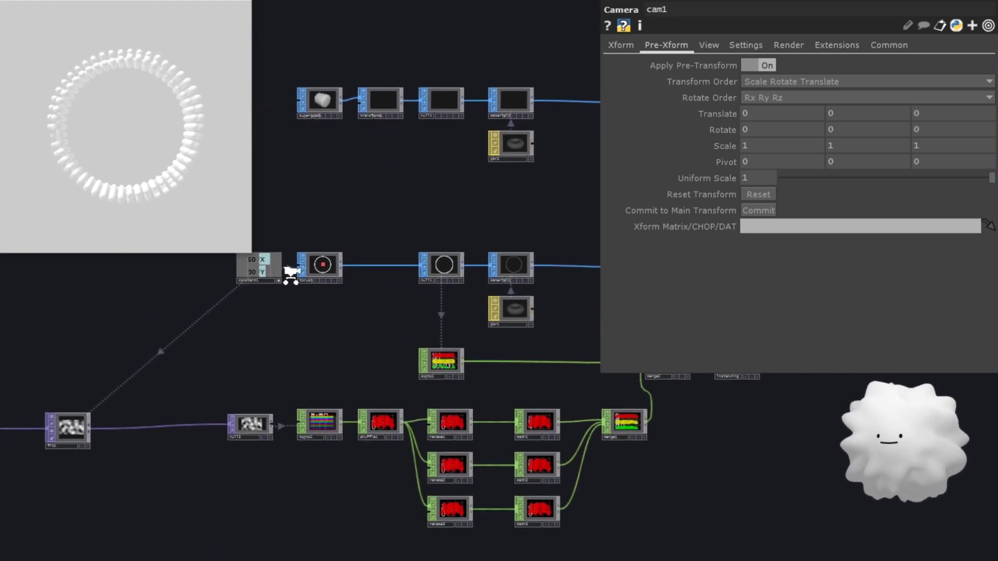
pyautogui.scroll(8, 375, 296)
# Enable point normals in torus1's viewer display options and orbit to an oblique angle.
pyautogui.click(387, 237)
pyautogui.scroll(6, 422, 219)
pyautogui.scroll(2, 587, 302)
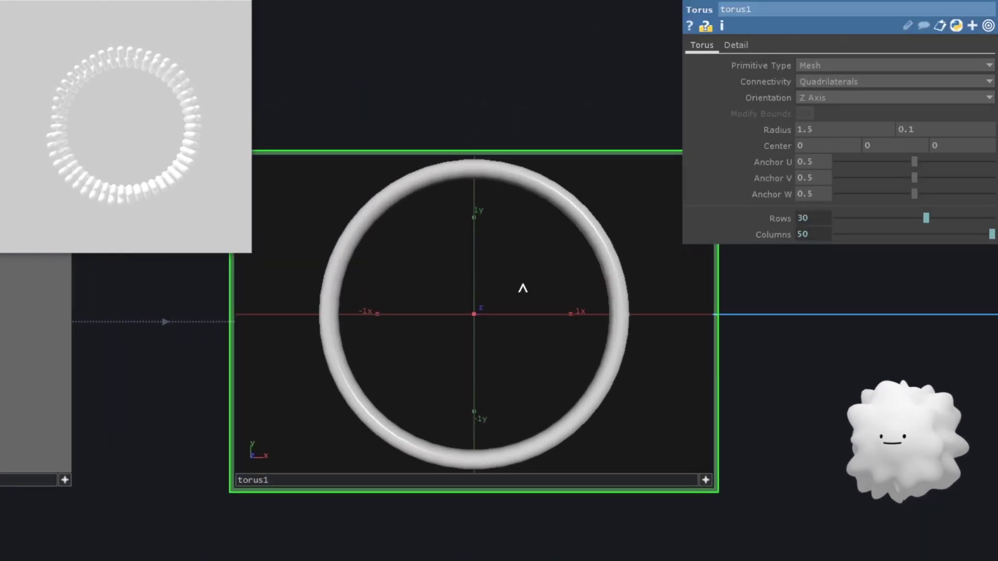
pyautogui.click(705, 480)
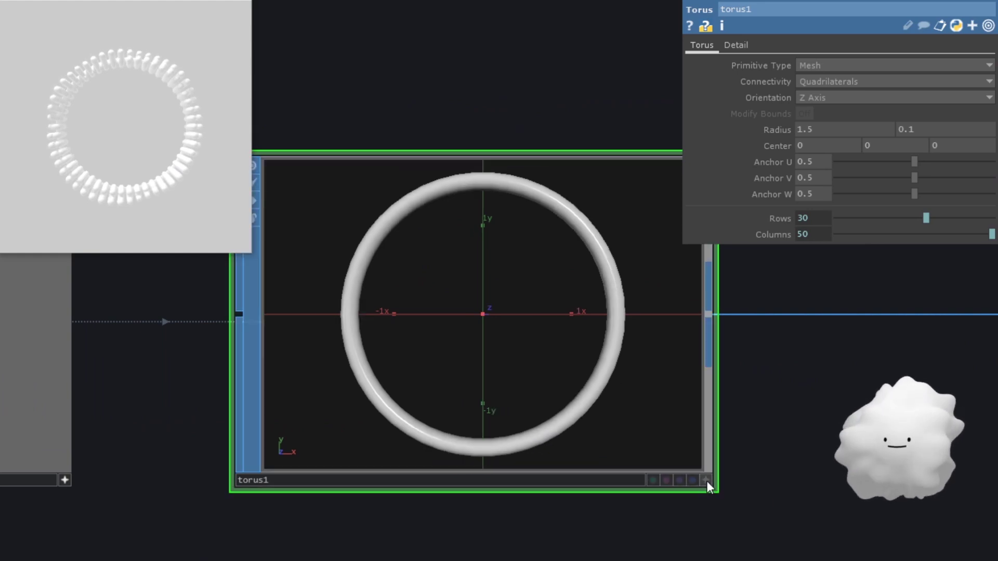
pyautogui.click(708, 484)
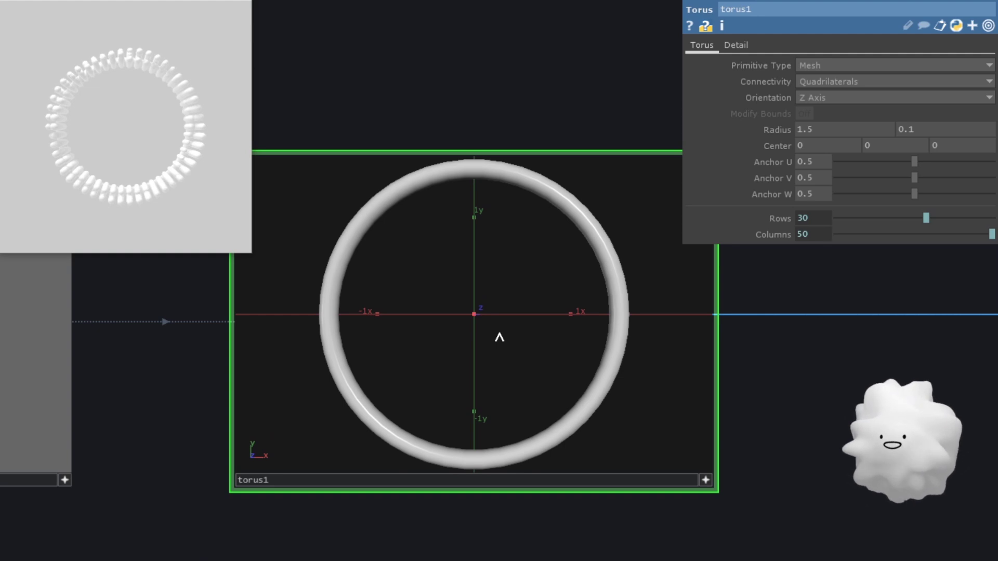
pyautogui.press('p')
pyautogui.moveTo(240, 12); pyautogui.dragTo(427, 139)
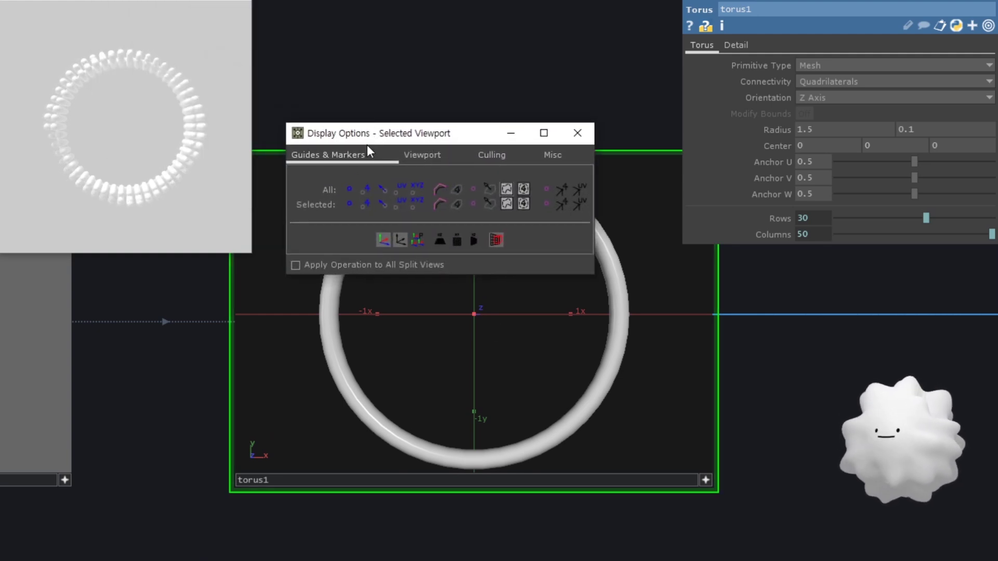
pyautogui.click(383, 191)
pyautogui.click(578, 133)
pyautogui.moveTo(538, 269)
pyautogui.mouseDown()
pyautogui.moveTo(411, 287)
pyautogui.moveTo(481, 333)
pyautogui.moveTo(590, 314)
pyautogui.moveTo(485, 311)
pyautogui.mouseUp()
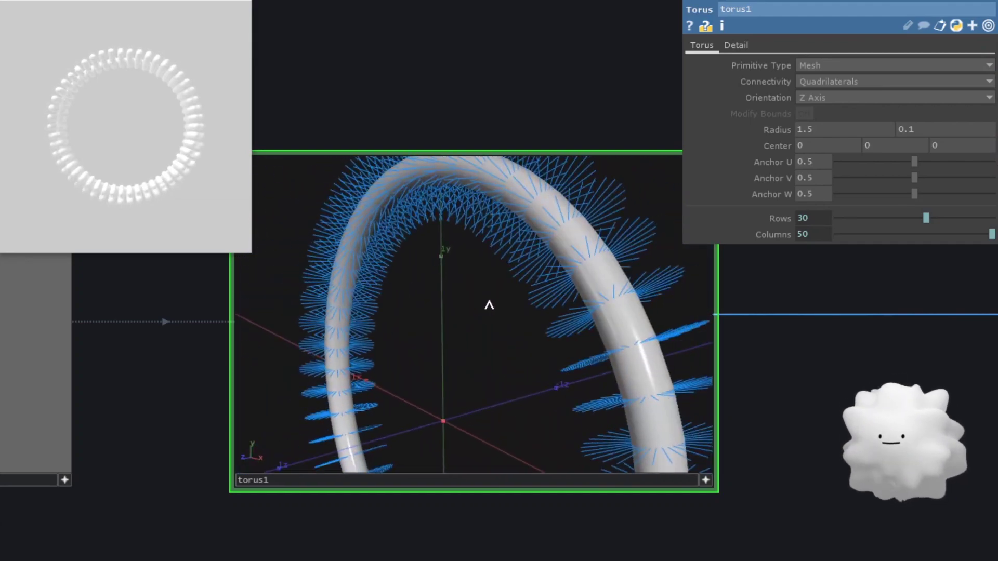
pyautogui.scroll(-3, 486, 304)
pyautogui.scroll(-4, 481, 301)
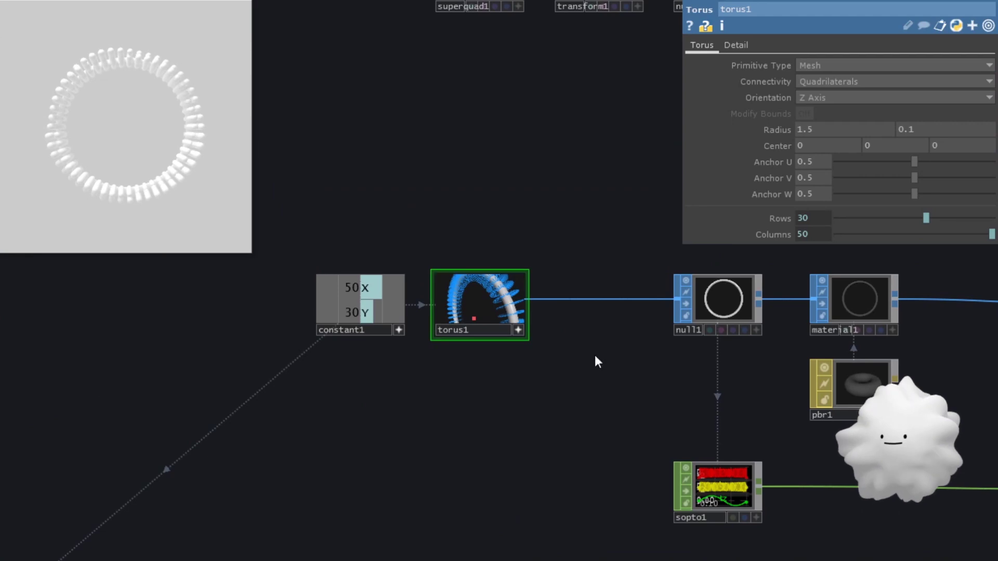
# Switch sopto1's Normal option on to add nx, ny, nz channels.
pyautogui.moveTo(596, 356); pyautogui.dragTo(497, 316)
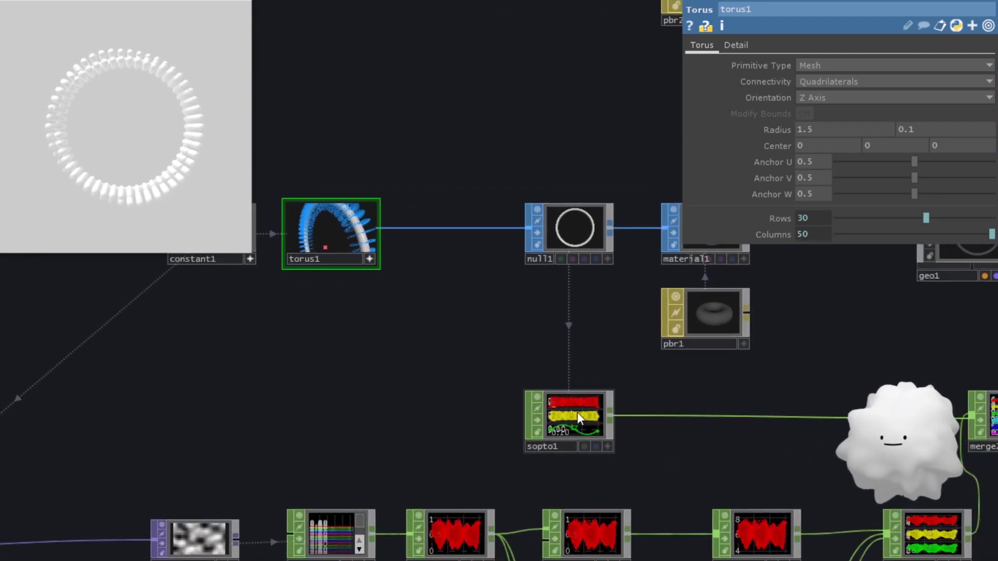
pyautogui.click(577, 413)
pyautogui.scroll(5, 590, 431)
pyautogui.scroll(3, 589, 431)
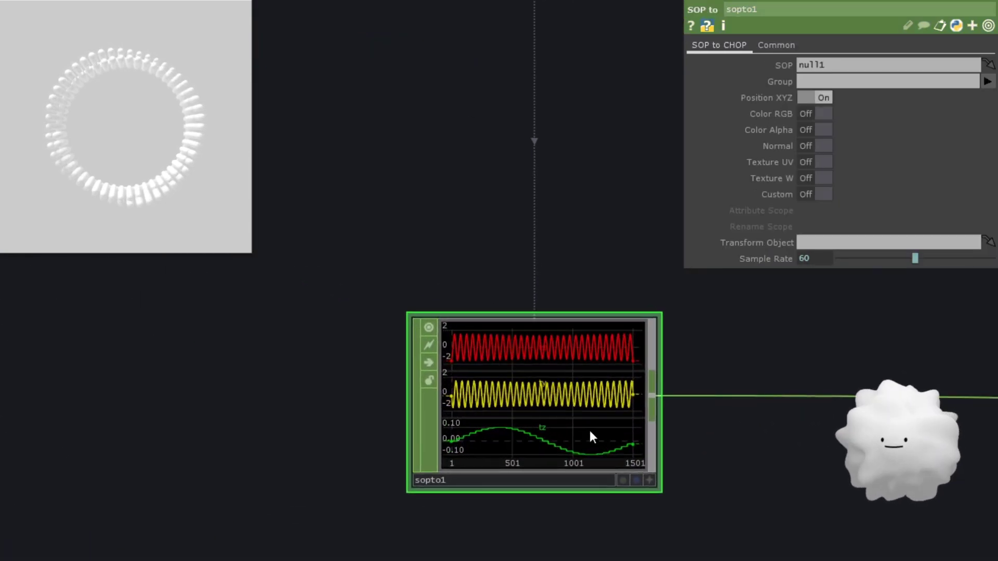
pyautogui.click(810, 147)
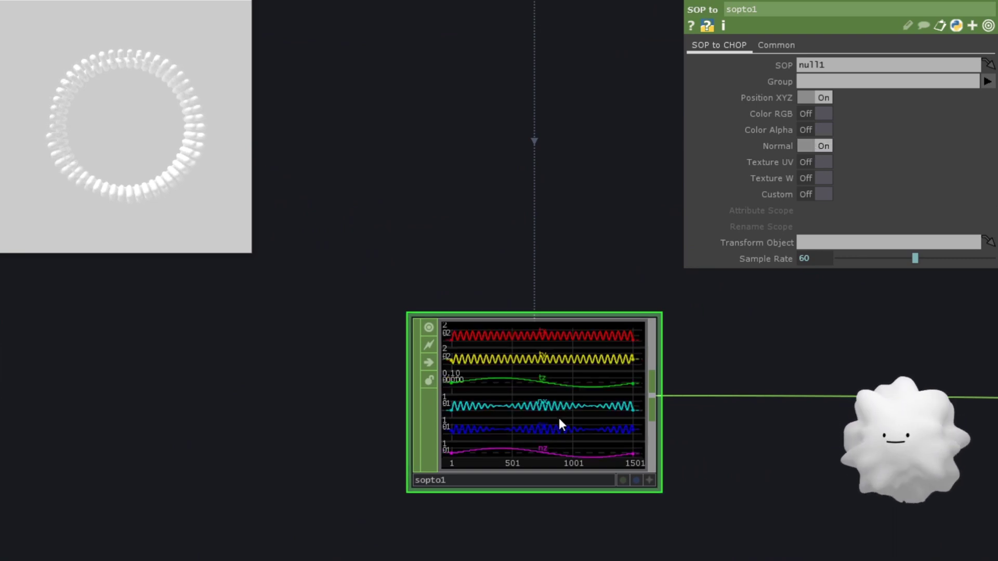
pyautogui.scroll(3, 560, 417)
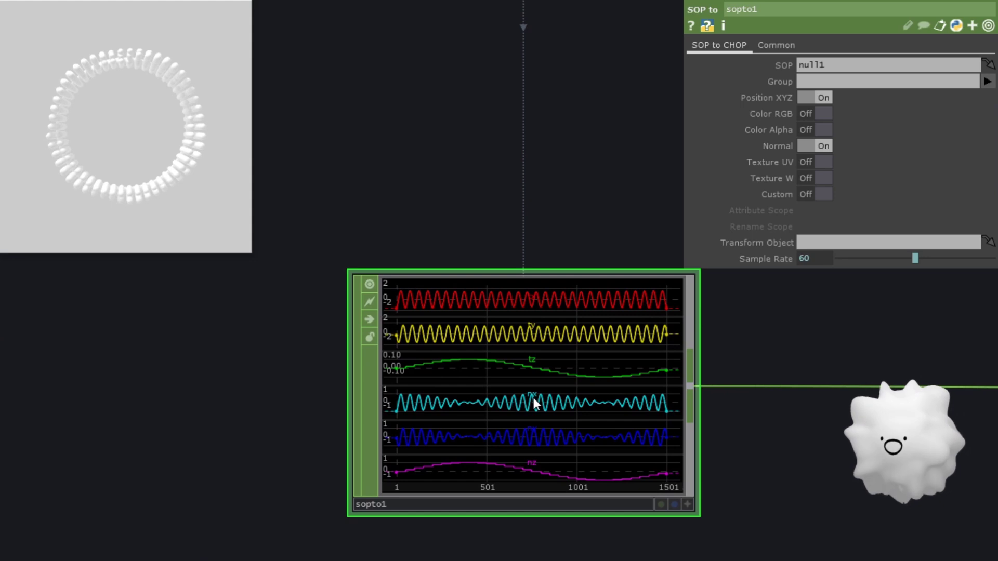
pyautogui.scroll(-5, 561, 404)
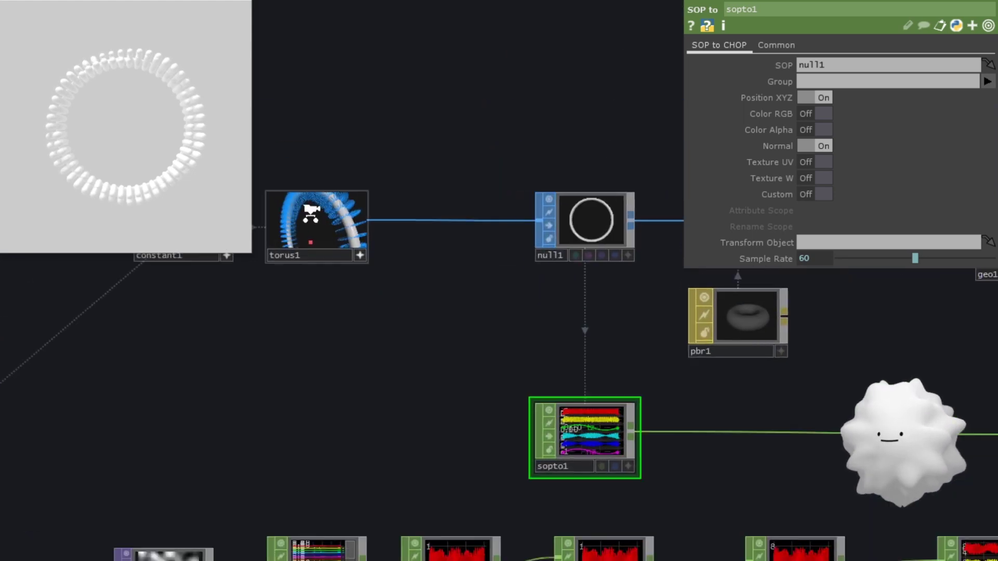
pyautogui.scroll(5, 313, 213)
pyautogui.scroll(-6, 328, 258)
pyautogui.moveTo(601, 390); pyautogui.dragTo(337, 341)
pyautogui.scroll(-4, 337, 341)
pyautogui.scroll(4, 630, 391)
pyautogui.moveTo(662, 483); pyautogui.dragTo(487, 444)
pyautogui.moveTo(496, 312); pyautogui.dragTo(447, 318)
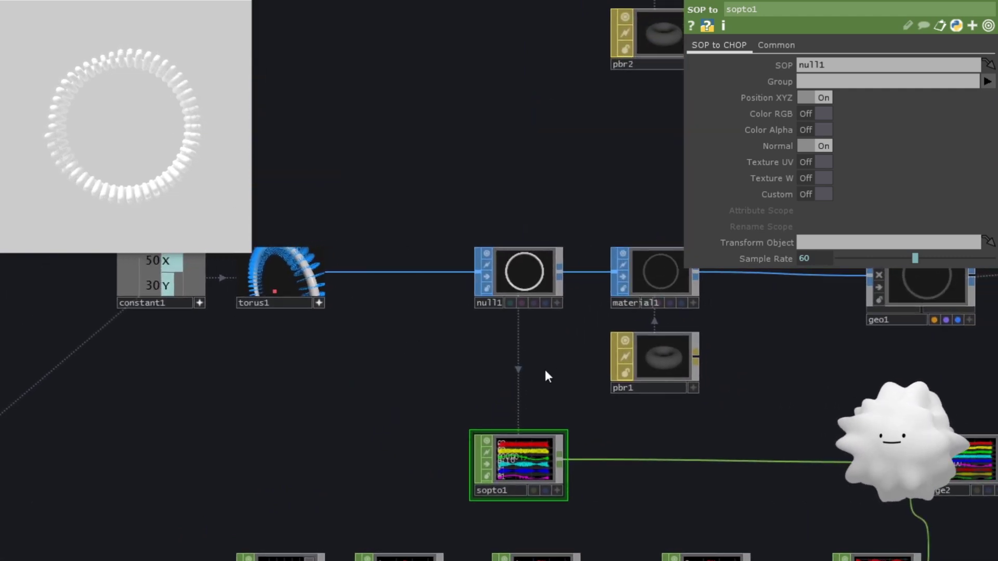
pyautogui.scroll(-5, 522, 370)
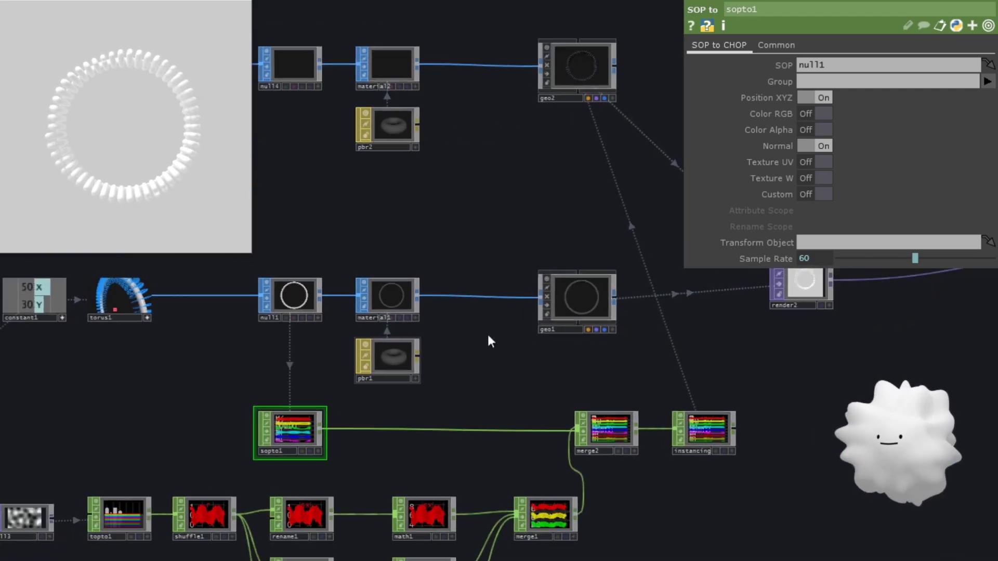
# Enter nx, ny, nz as geo2's Rotate to Vector X, Y and Z.
pyautogui.click(574, 57)
pyautogui.scroll(5, 558, 98)
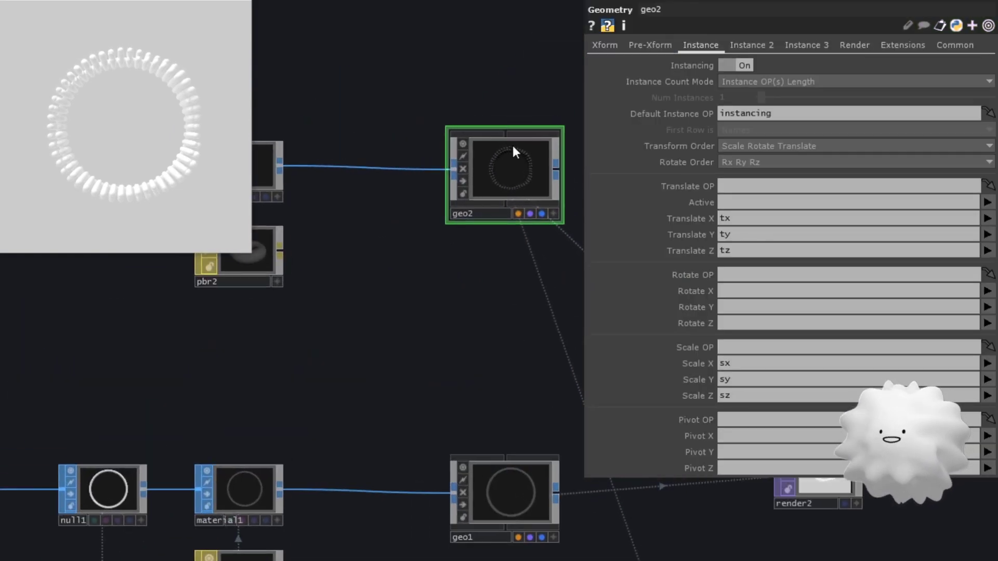
pyautogui.scroll(3, 512, 147)
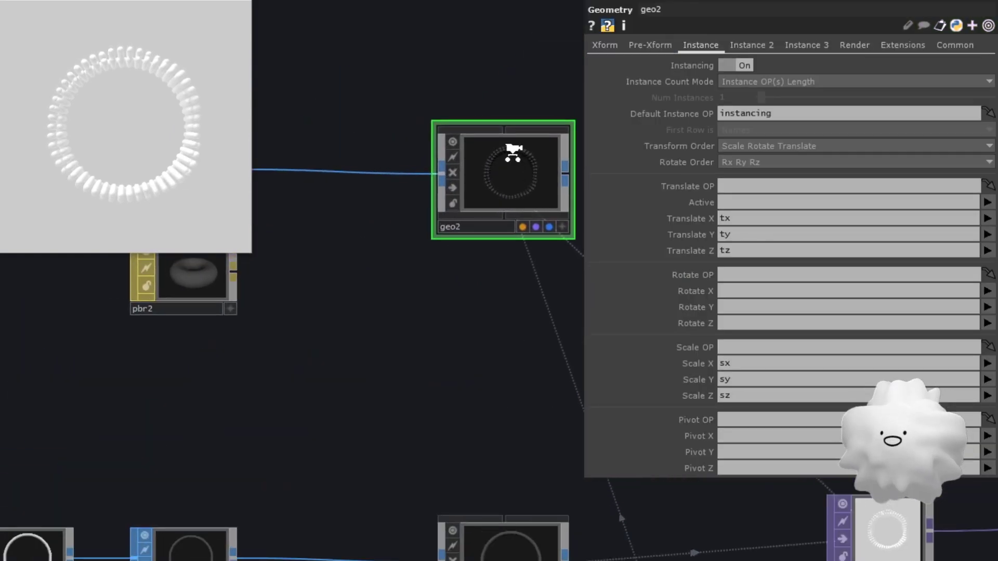
pyautogui.click(744, 48)
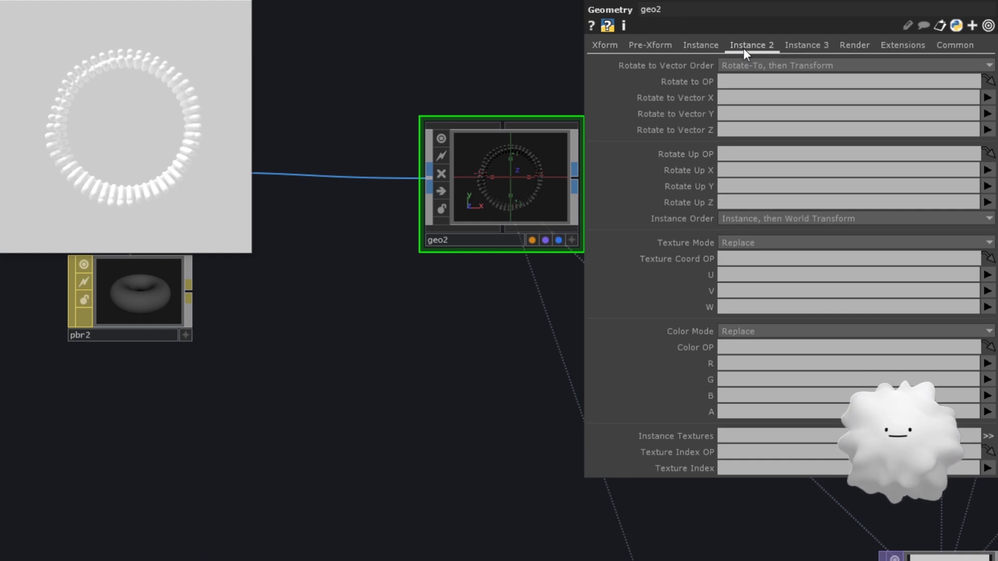
pyautogui.click(742, 98)
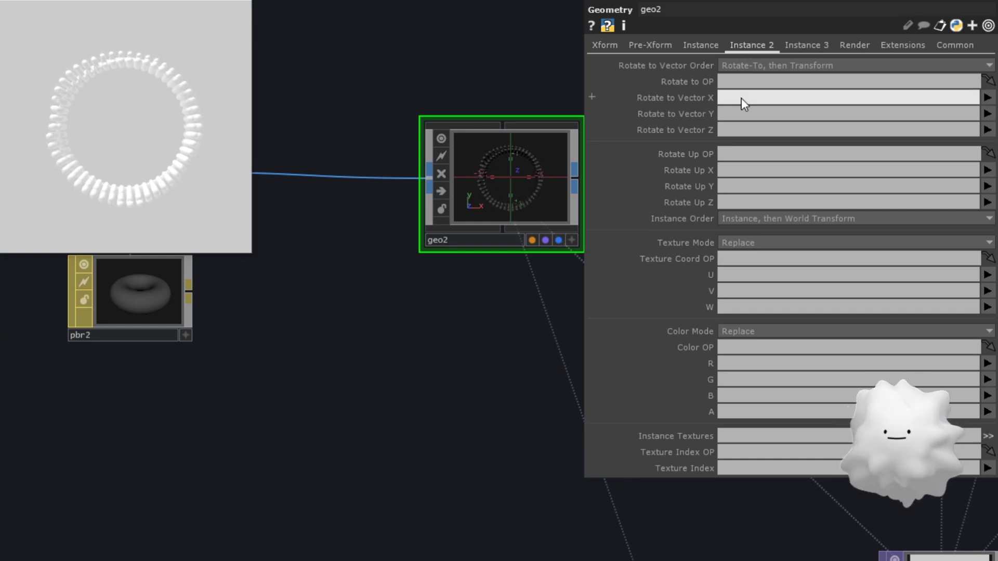
pyautogui.write('nx')
pyautogui.press('Tab')
pyautogui.write('ny')
pyautogui.press('Tab')
pyautogui.write('nz')
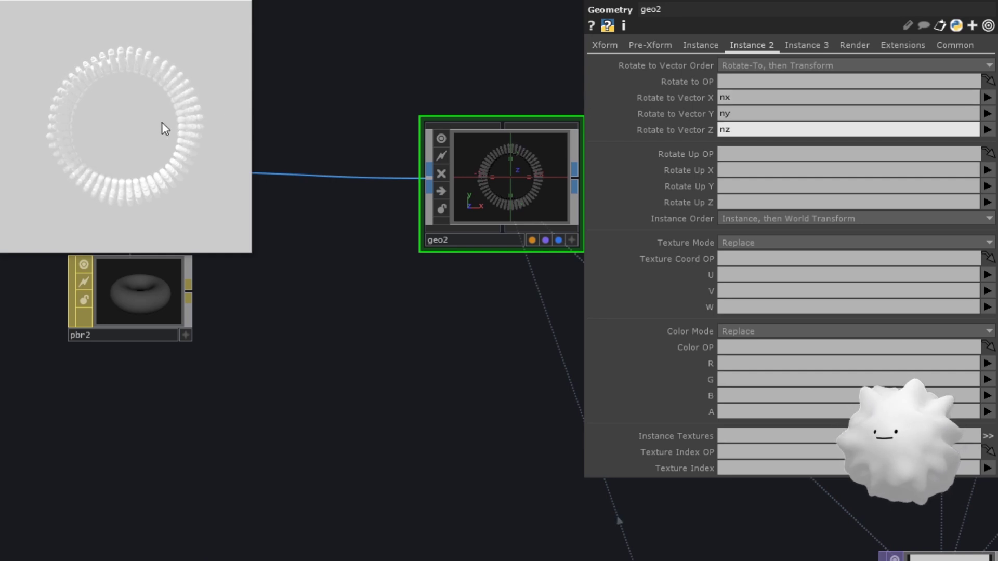
pyautogui.scroll(-3, 310, 382)
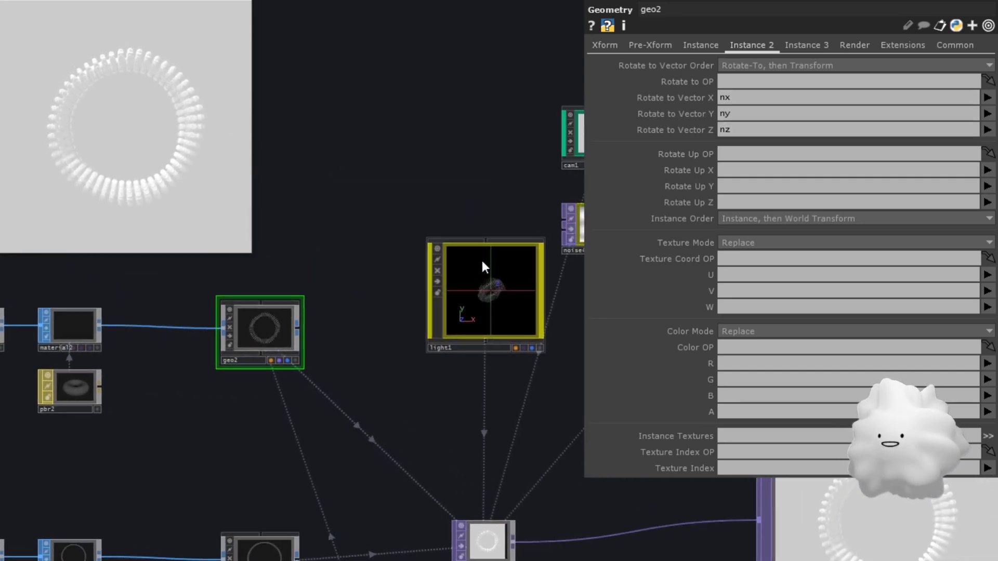
# Rotate the camera to view the ring sideways.
pyautogui.moveTo(465, 252); pyautogui.dragTo(439, 239)
pyautogui.scroll(4, 455, 185)
pyautogui.click(461, 164)
pyautogui.moveTo(845, 130)
pyautogui.mouseDown()
pyautogui.moveTo(844, 112)
pyautogui.moveTo(845, 129)
pyautogui.mouseUp()
pyautogui.scroll(-5, 361, 306)
pyautogui.scroll(5, 360, 306)
# Set geo2's Rotate to Vector Order to Rotate, then Rotate-To.
pyautogui.click(499, 242)
pyautogui.click(744, 66)
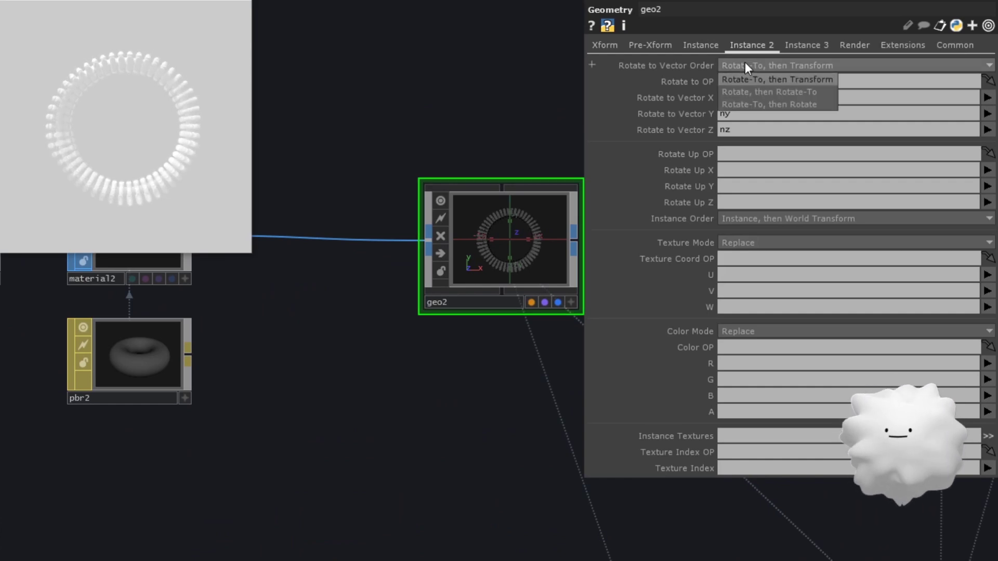
pyautogui.click(747, 94)
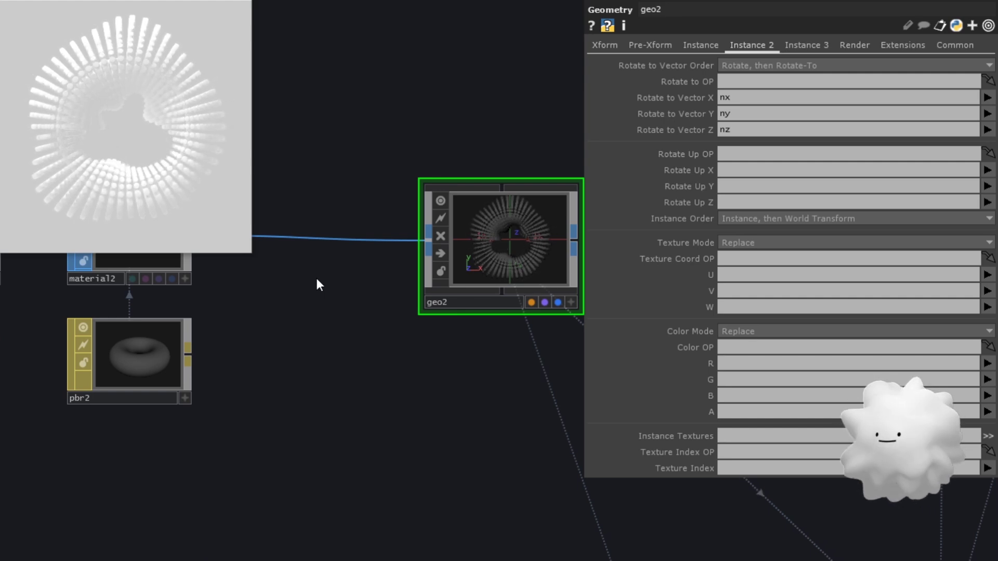
pyautogui.scroll(-5, 316, 277)
pyautogui.moveTo(315, 276); pyautogui.dragTo(413, 359)
# Drive torus1's Angle Offset with the expression absTime.seconds*-40.
pyautogui.press('p')
pyautogui.scroll(-2, 393, 361)
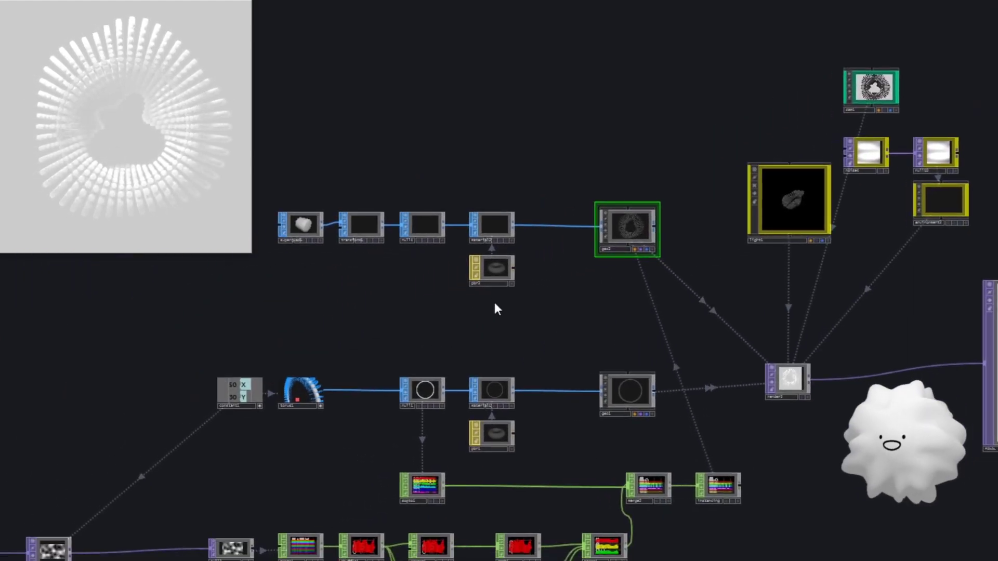
pyautogui.scroll(1, 491, 299)
pyautogui.moveTo(411, 267); pyautogui.dragTo(585, 292)
pyautogui.scroll(3, 406, 334)
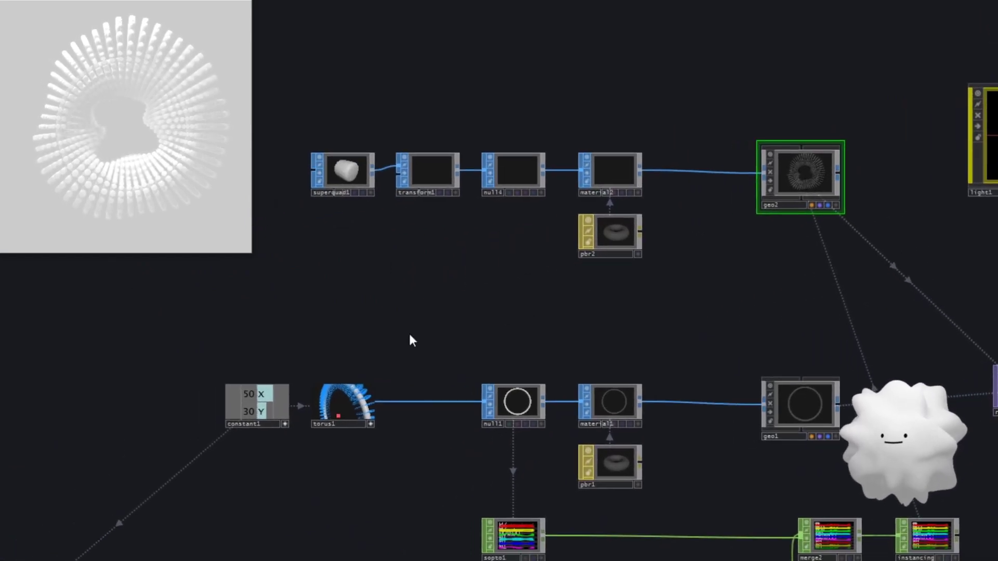
pyautogui.scroll(-2, 406, 341)
pyautogui.click(397, 372)
pyautogui.scroll(3, 397, 372)
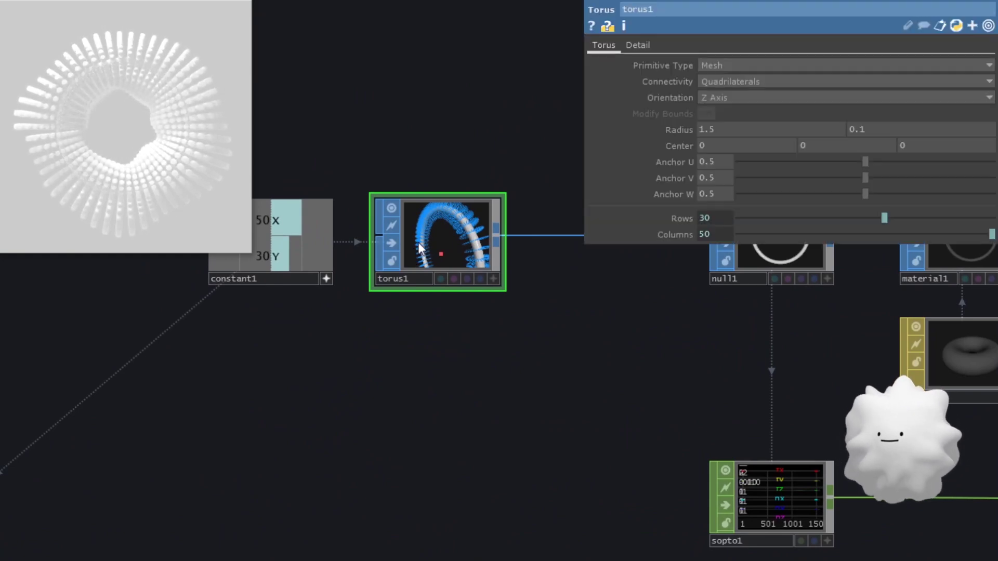
pyautogui.click(635, 44)
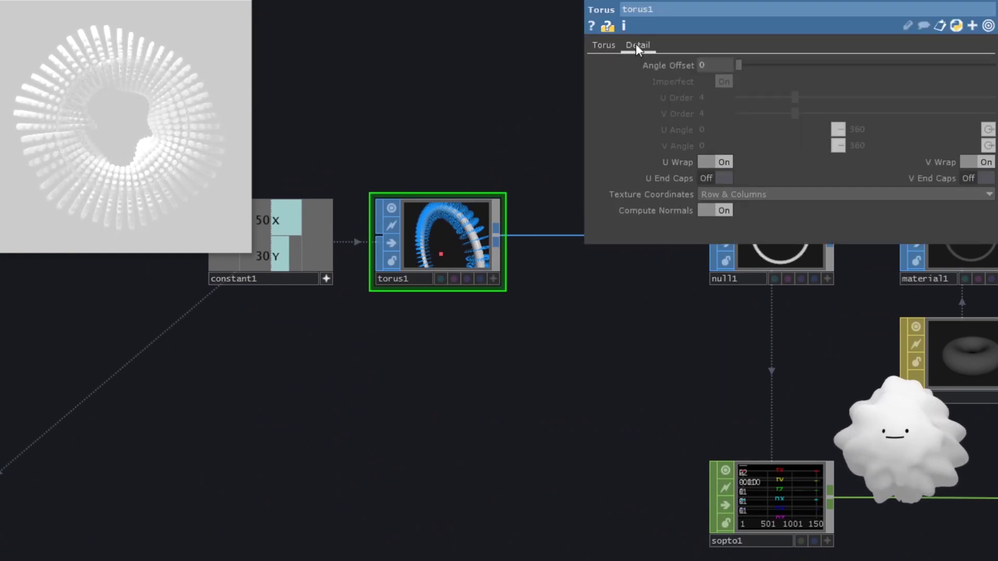
pyautogui.moveTo(713, 66)
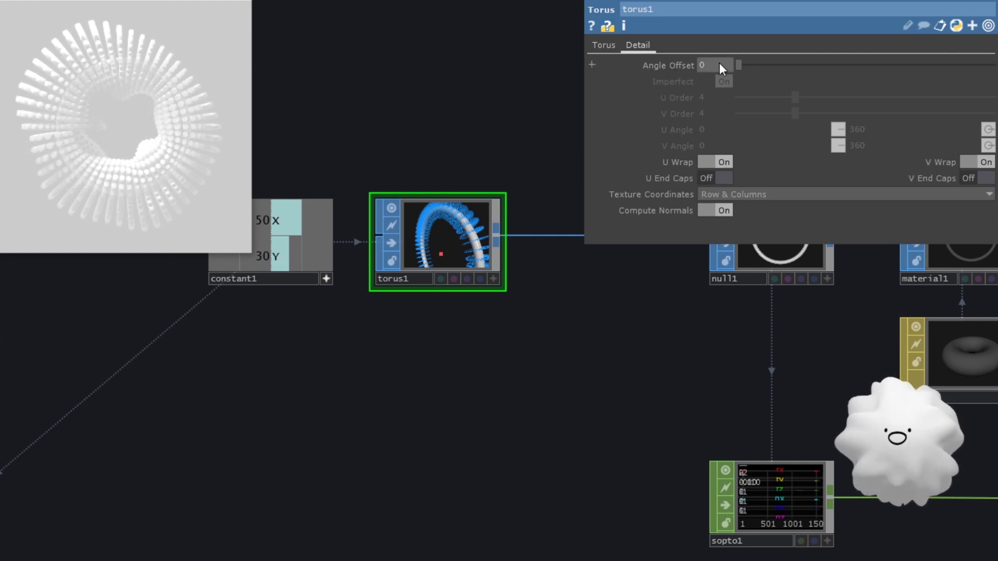
pyautogui.click(668, 65)
pyautogui.write('absTime.seconds*-40')
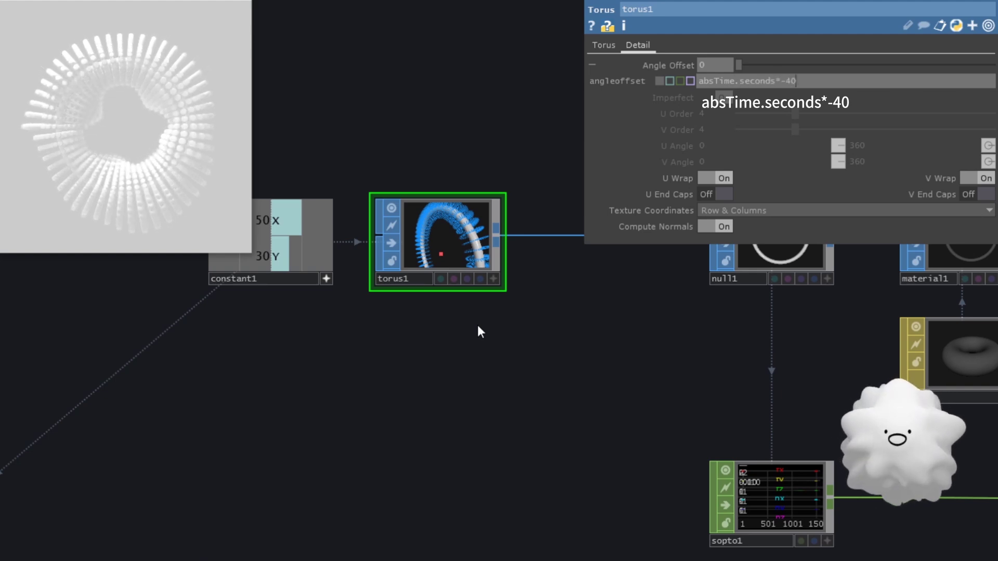
pyautogui.press('Return')
pyautogui.scroll(5, 478, 320)
# Reset and orbit the torus preview to check the swirling rotation.
pyautogui.moveTo(495, 216); pyautogui.dragTo(454, 275)
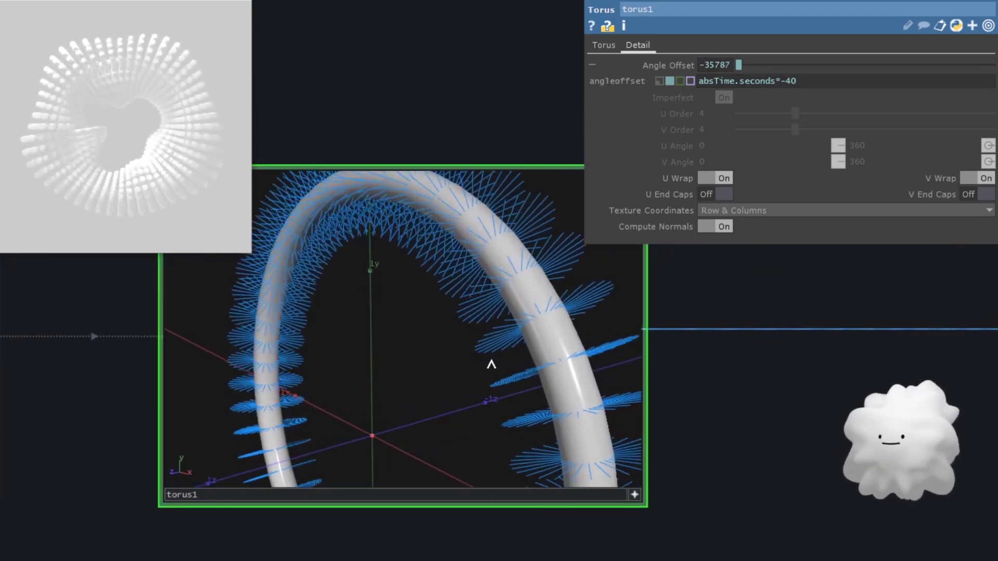
pyautogui.moveTo(539, 312)
pyautogui.mouseDown()
pyautogui.moveTo(430, 383)
pyautogui.moveTo(425, 344)
pyautogui.mouseUp()
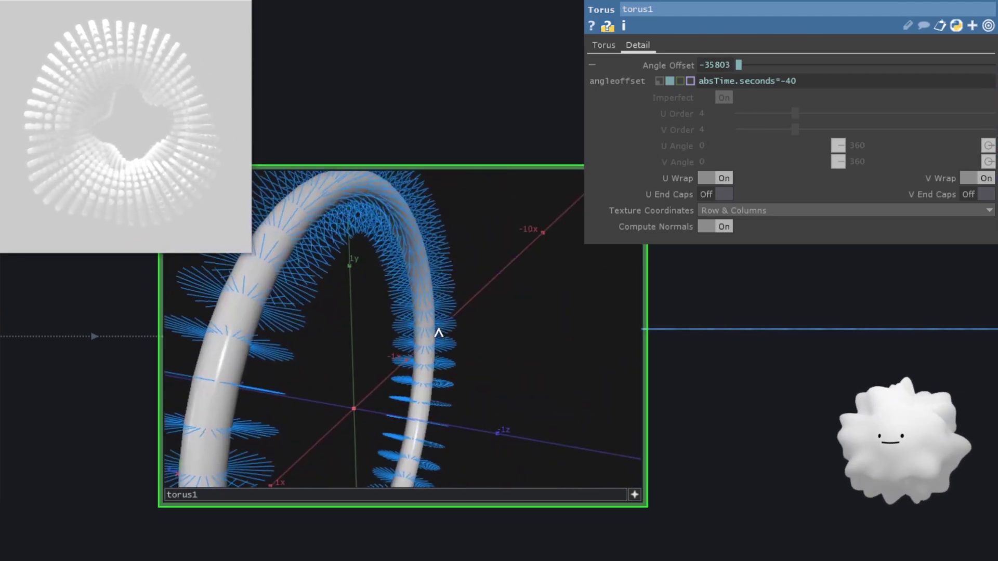
pyautogui.press('h')
pyautogui.moveTo(414, 335); pyautogui.dragTo(467, 320)
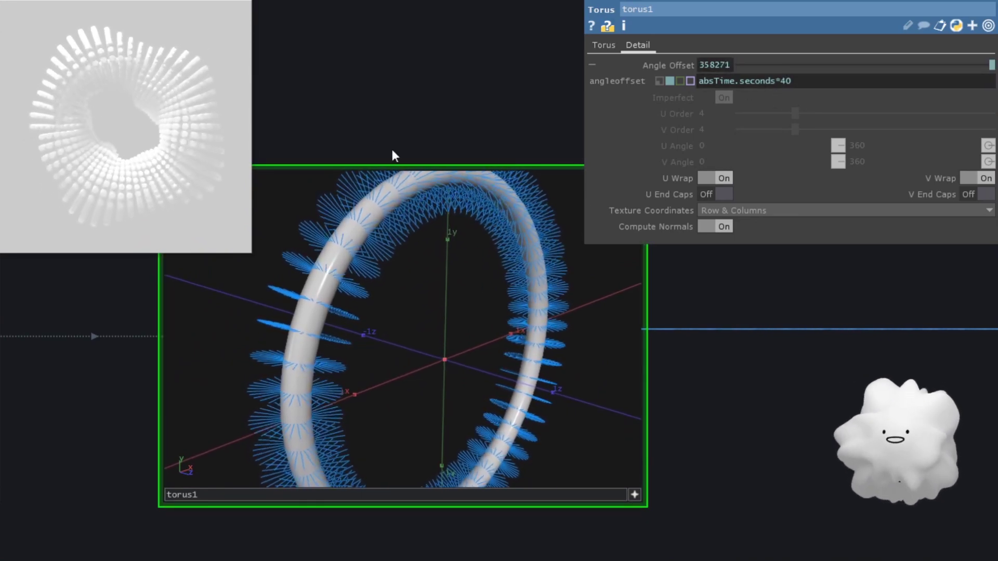
pyautogui.click(784, 81)
pyautogui.write('-')
pyautogui.scroll(-3, 326, 131)
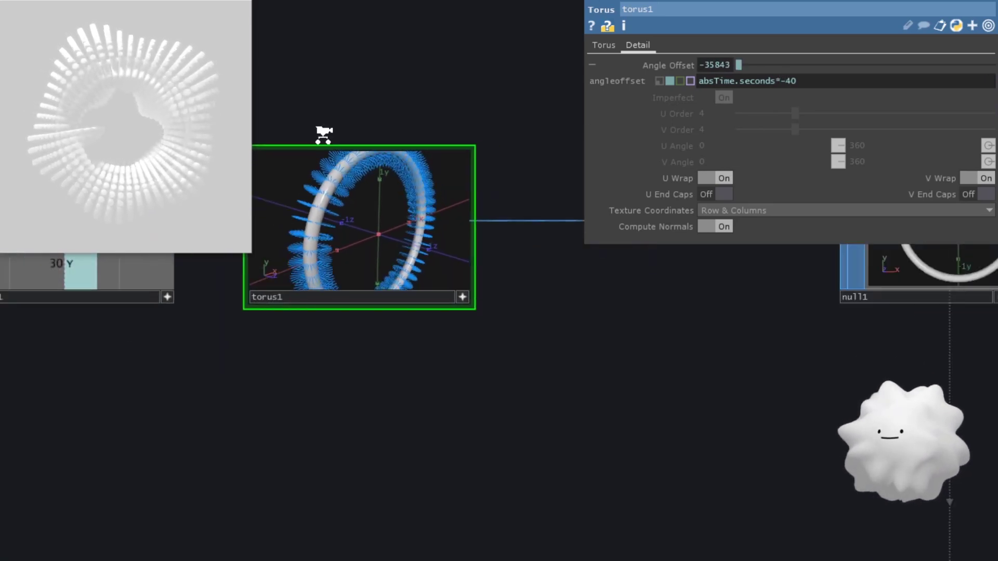
pyautogui.scroll(2, 270, 165)
pyautogui.scroll(-4, 281, 168)
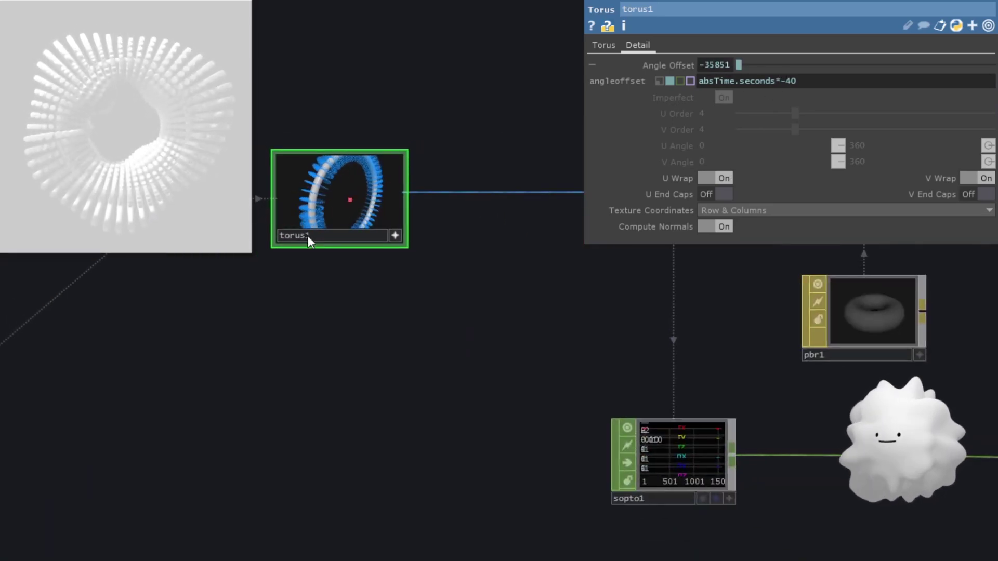
pyautogui.scroll(1, 312, 234)
pyautogui.scroll(-3, 331, 290)
pyautogui.scroll(-1, 343, 296)
# Branch a Lookup TOP, lookup1, off fit1's noise and position it.
pyautogui.moveTo(364, 348); pyautogui.dragTo(493, 294)
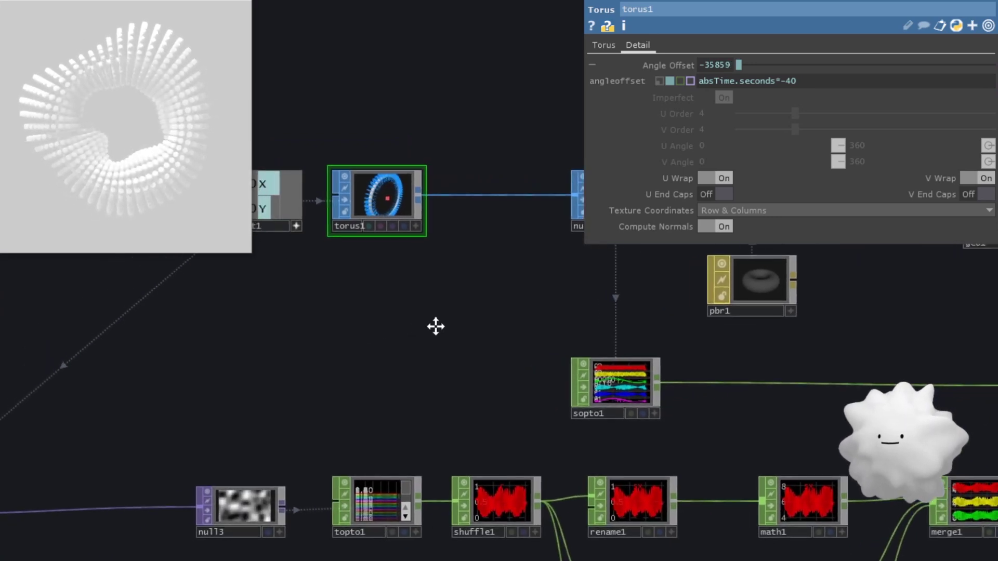
pyautogui.scroll(-3, 493, 294)
pyautogui.moveTo(410, 289); pyautogui.dragTo(453, 304)
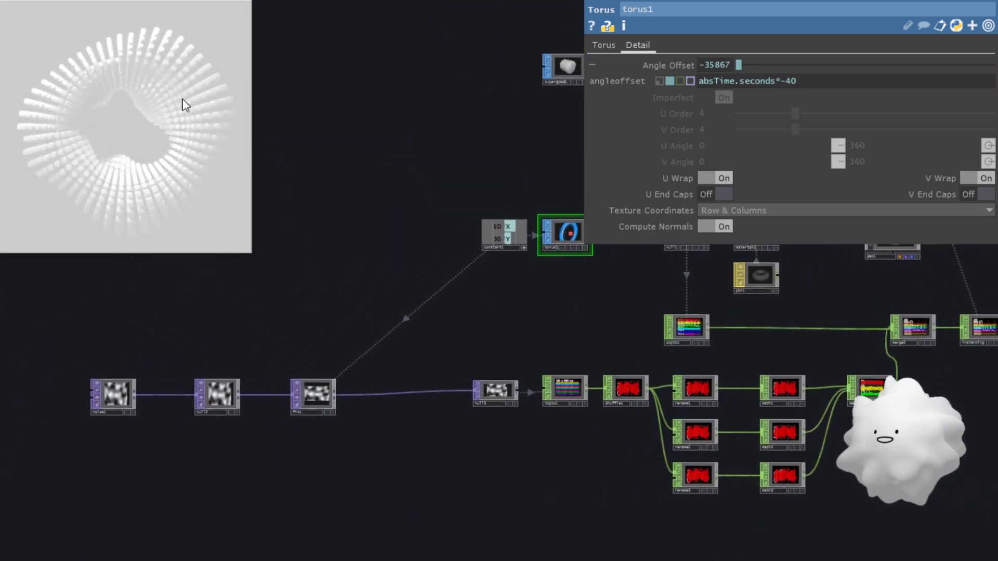
pyautogui.scroll(2, 317, 313)
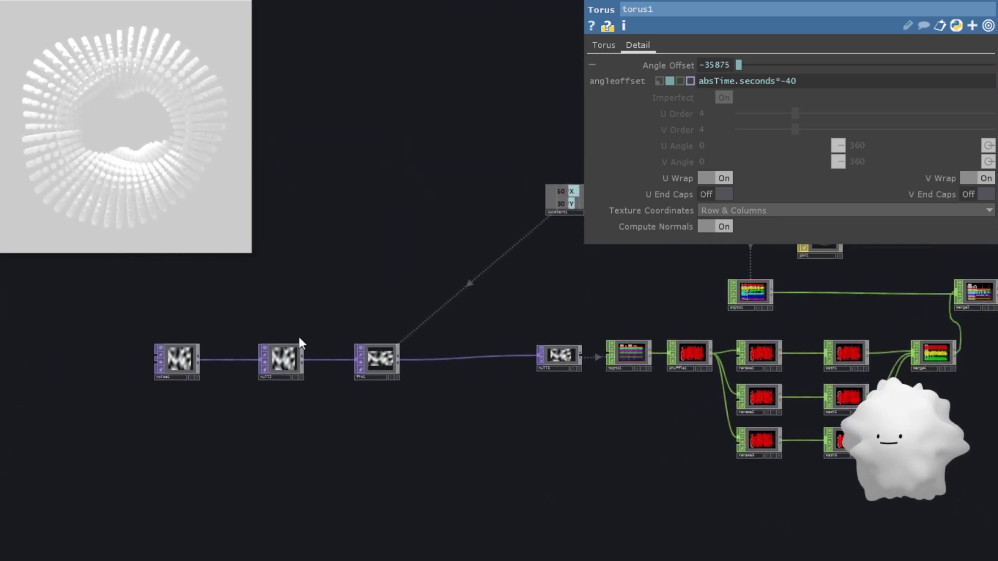
pyautogui.scroll(3, 304, 344)
pyautogui.scroll(3, 343, 351)
pyautogui.moveTo(507, 469); pyautogui.dragTo(557, 272)
pyautogui.press('Tab')
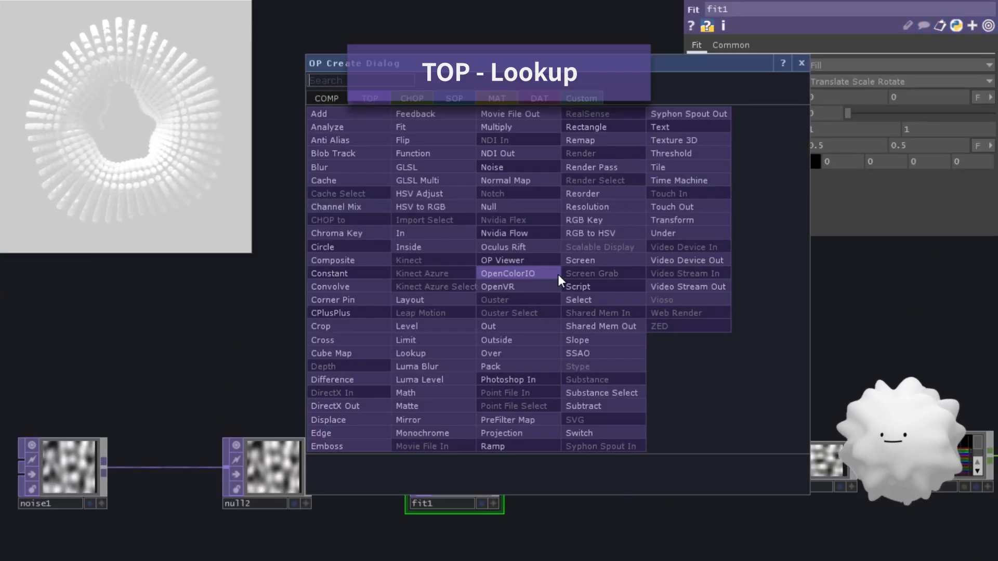
pyautogui.write('look')
pyautogui.press('Return')
pyautogui.click(559, 274)
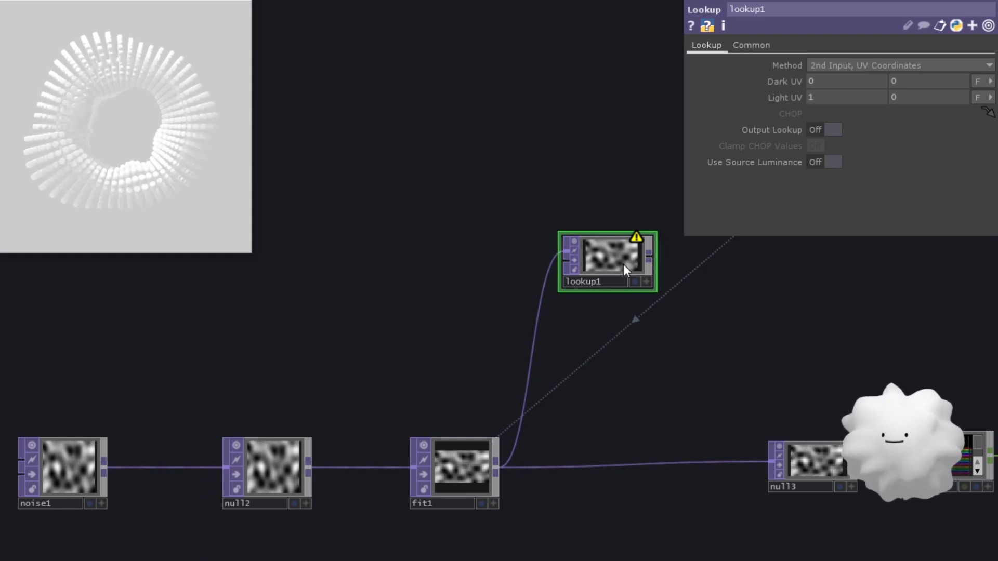
pyautogui.moveTo(590, 263); pyautogui.dragTo(638, 265)
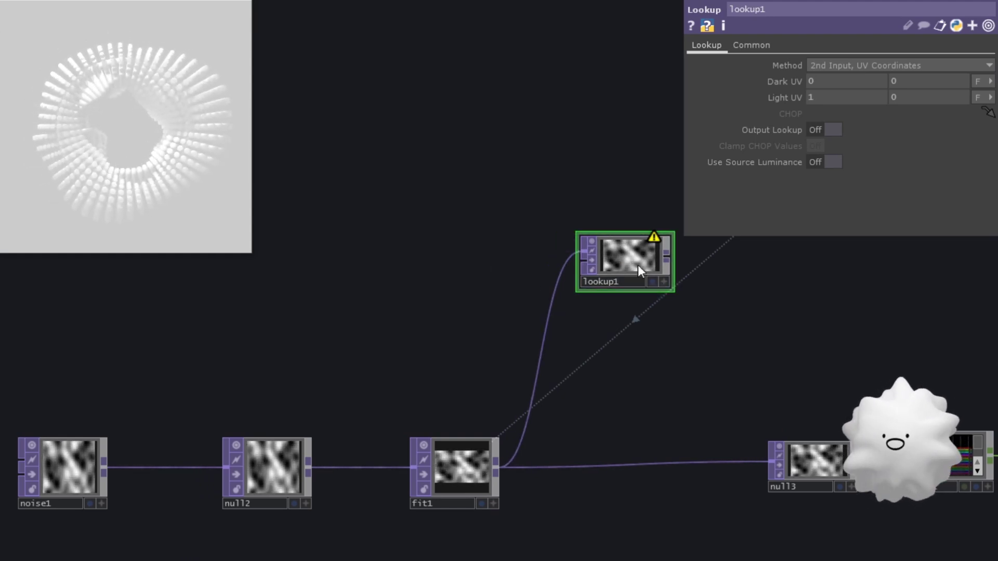
# Add a Ramp TOP beside lookup1 and position it.
pyautogui.press('Tab')
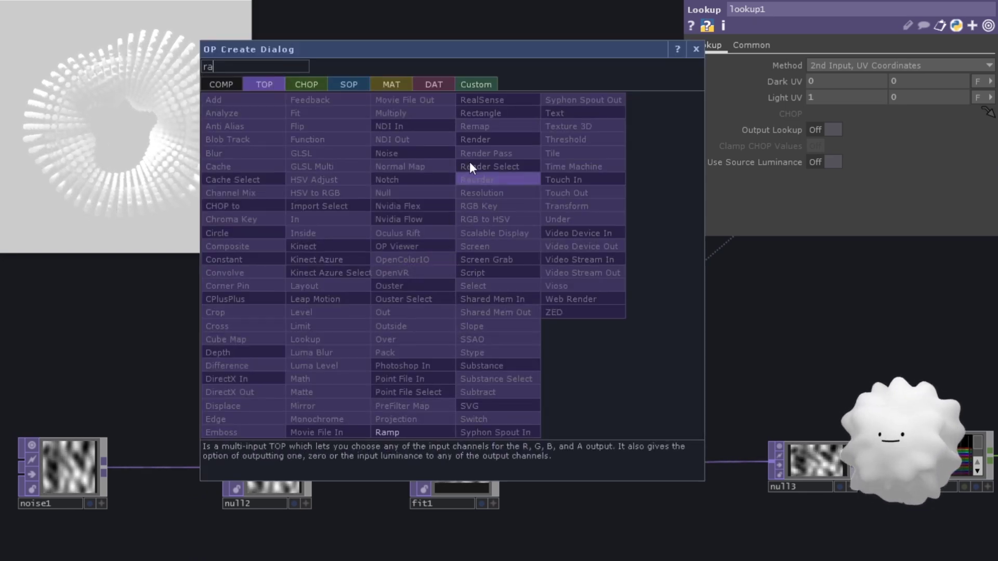
pyautogui.write('ra')
pyautogui.click(387, 432)
pyautogui.click(467, 251)
pyautogui.moveTo(512, 250); pyautogui.dragTo(587, 257)
pyautogui.moveTo(473, 258); pyautogui.dragTo(459, 258)
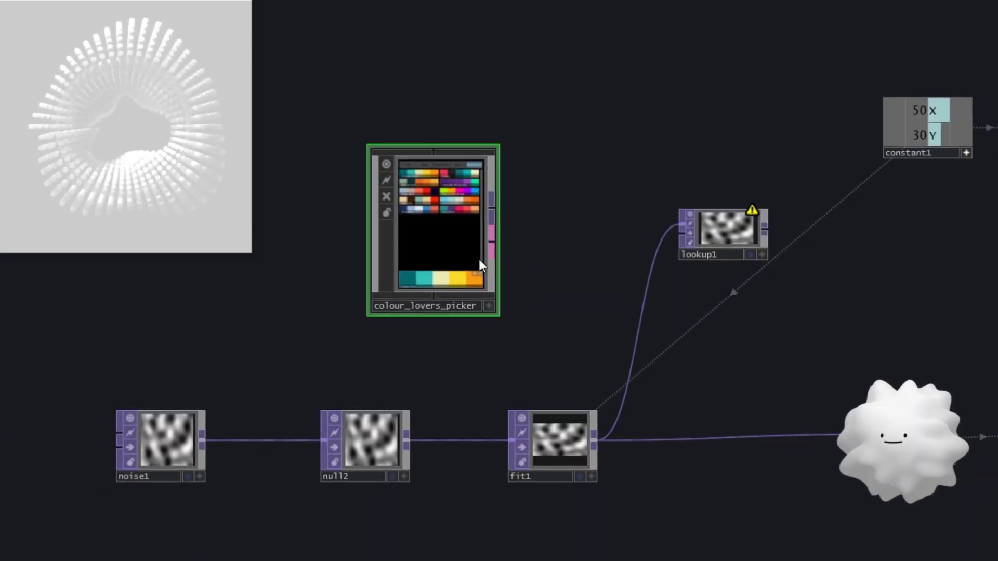
# Move the colour_lovers_picker node to the left.
pyautogui.moveTo(480, 259); pyautogui.dragTo(402, 265)
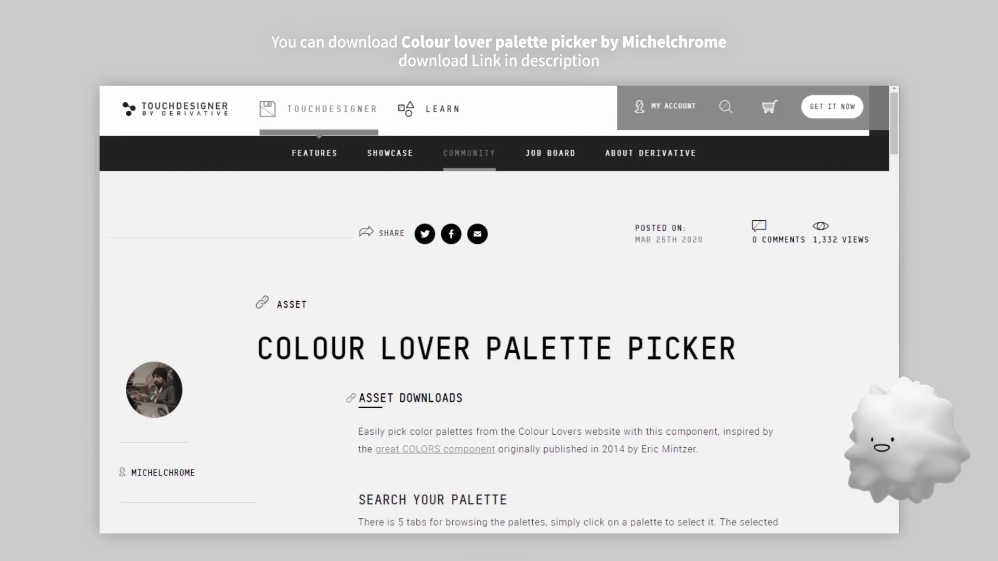
pyautogui.scroll(-1, 655, 348)
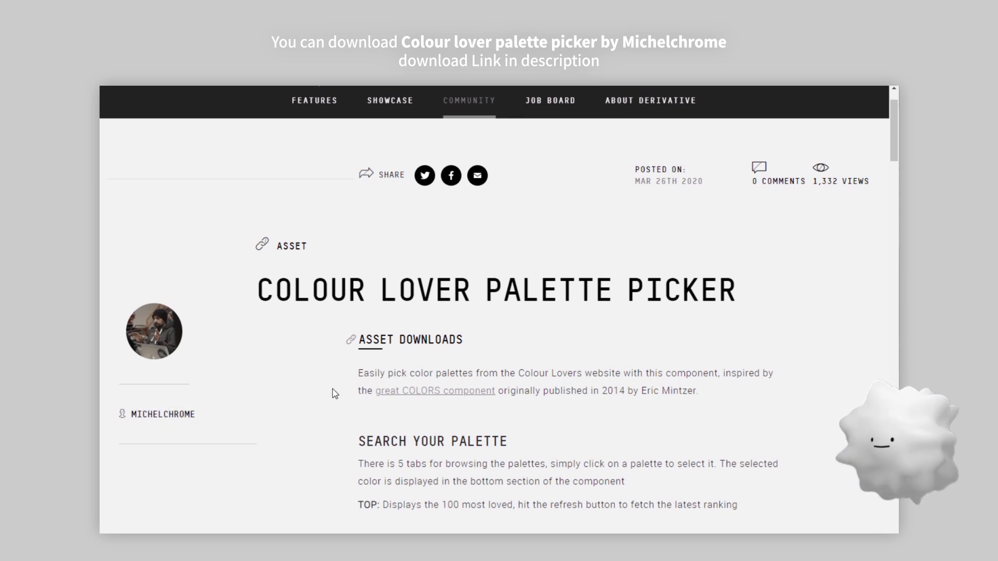
pyautogui.scroll(-2, 334, 393)
pyautogui.scroll(-3, 334, 394)
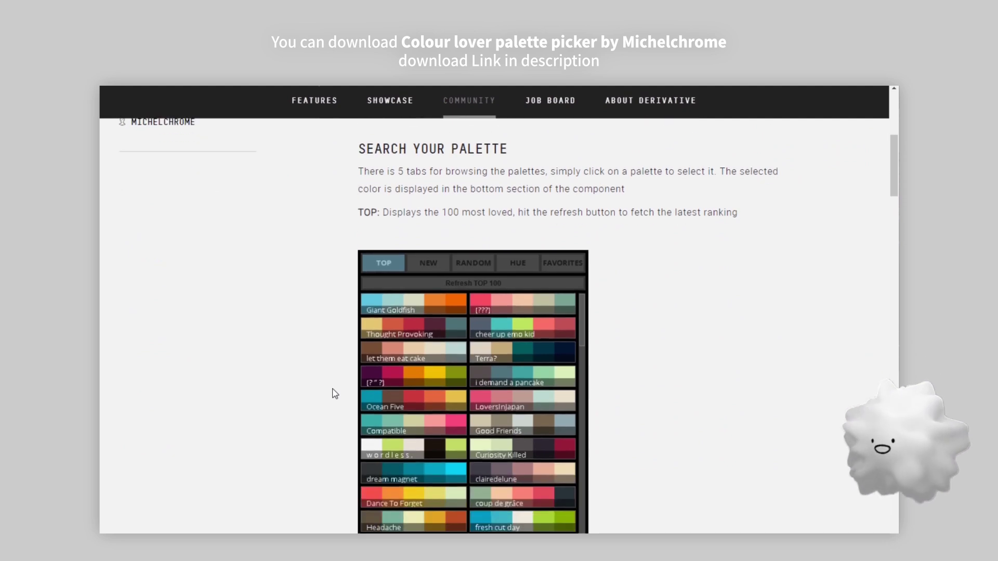
pyautogui.scroll(-2, 335, 393)
pyautogui.scroll(-3, 421, 351)
pyautogui.scroll(-2, 533, 303)
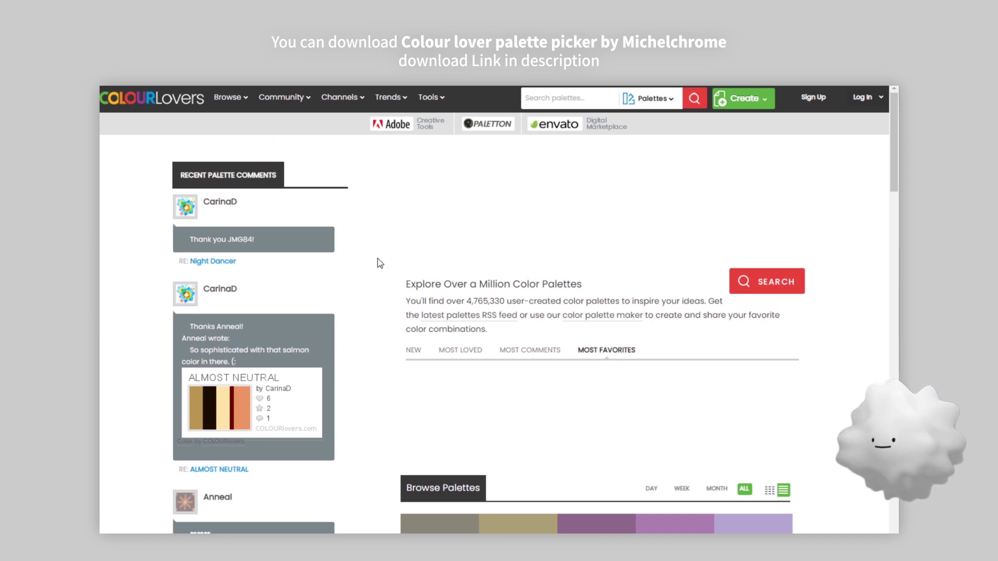
pyautogui.scroll(-2, 497, 265)
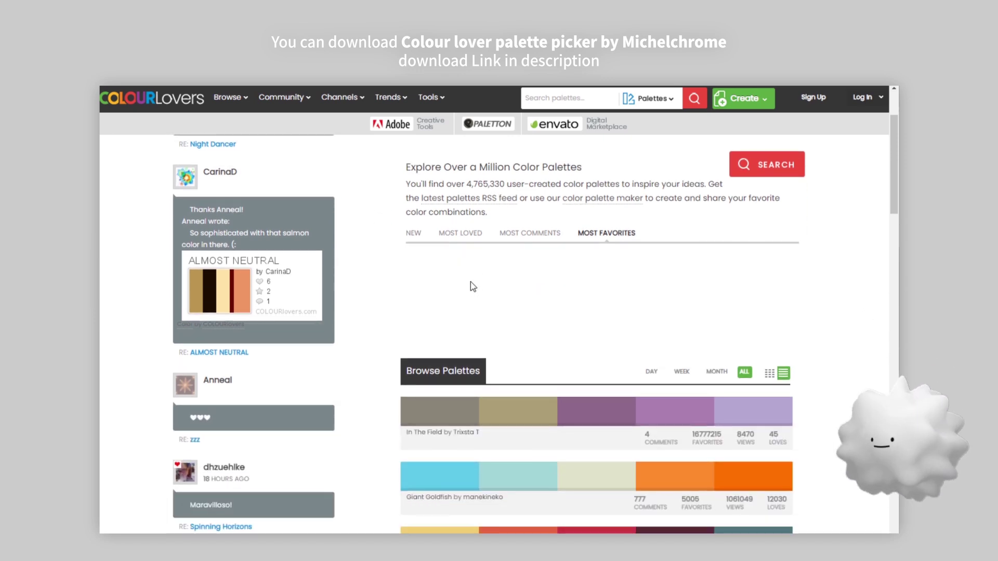
pyautogui.scroll(-1, 547, 292)
pyautogui.moveTo(892, 194)
pyautogui.mouseDown()
pyautogui.moveTo(892, 367)
pyautogui.moveTo(897, 208)
pyautogui.moveTo(897, 234)
pyautogui.mouseUp()
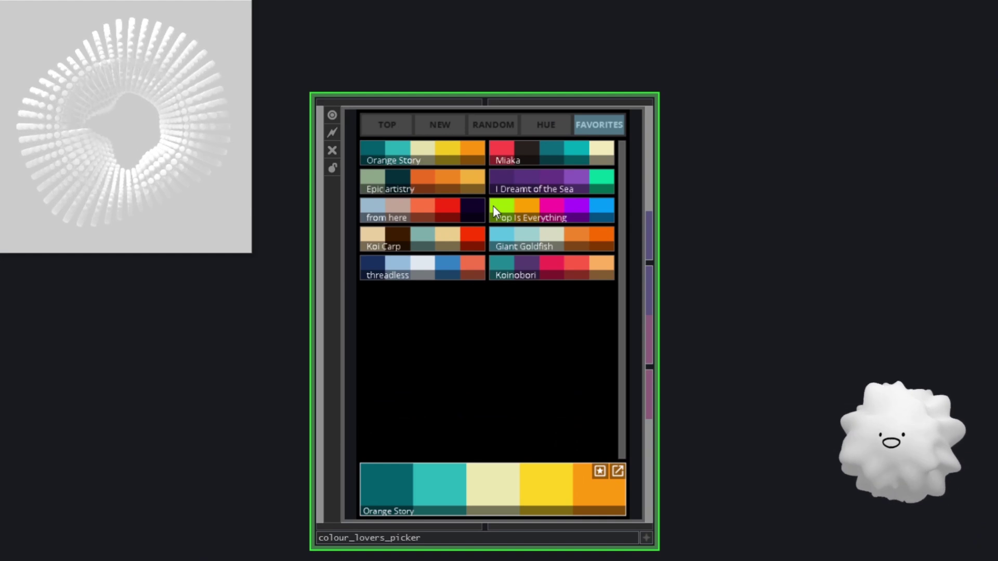
pyautogui.scroll(-3, 653, 273)
# Add a Null TOP wired to the colour_lovers_picker output.
pyautogui.moveTo(653, 273); pyautogui.dragTo(509, 253)
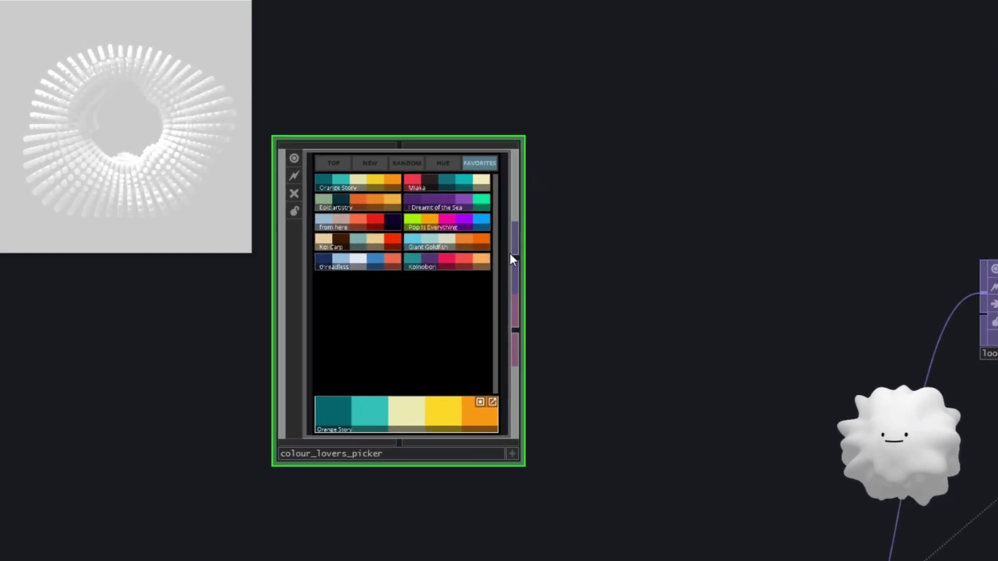
pyautogui.rightClick(523, 257)
pyautogui.click(615, 235)
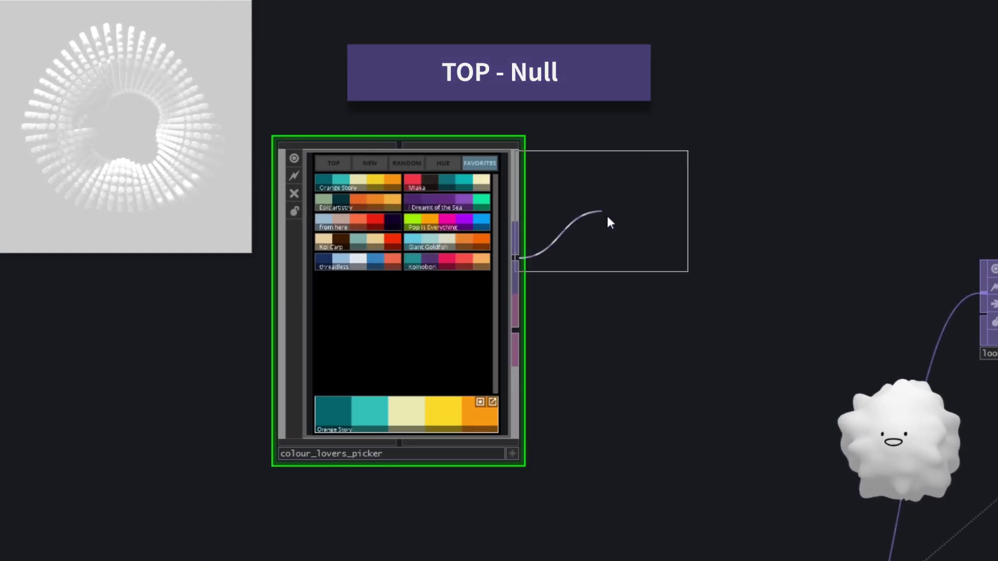
# Try several picker palettes, then choose Orange Story from the favourites.
pyautogui.click(369, 178)
pyautogui.scroll(3, 369, 178)
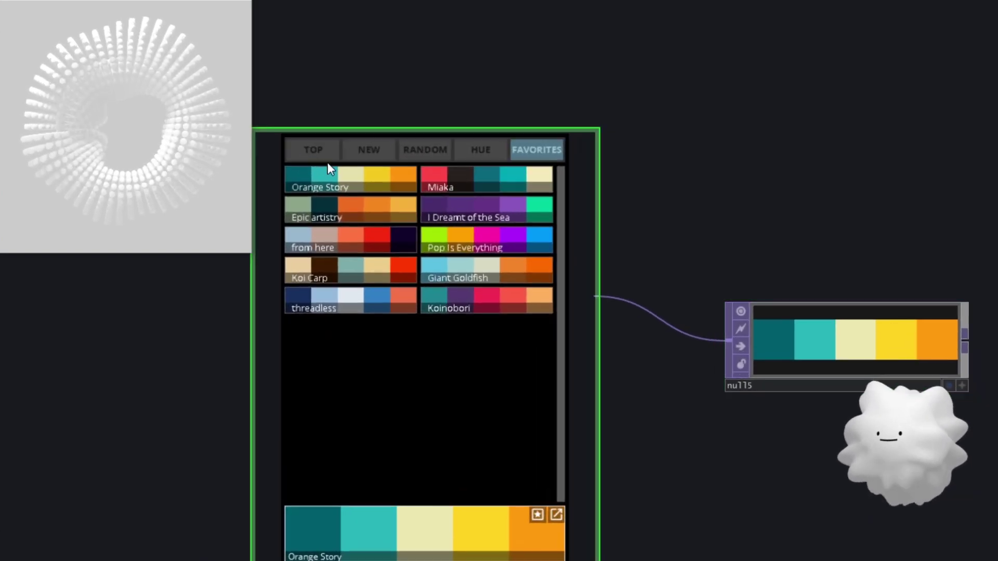
pyautogui.click(344, 148)
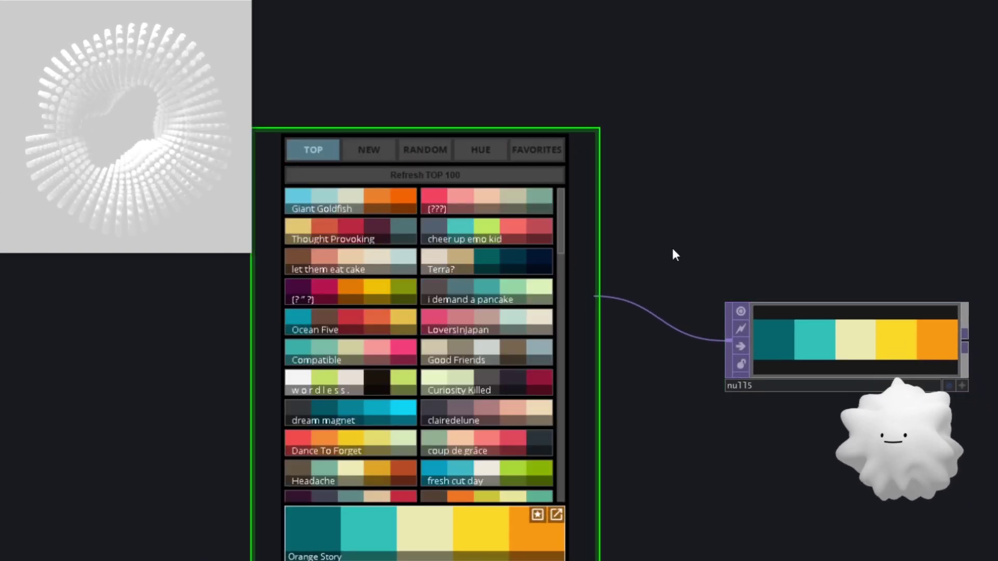
pyautogui.scroll(1, 686, 234)
pyautogui.click(421, 361)
pyautogui.click(515, 275)
pyautogui.click(508, 179)
pyautogui.click(511, 235)
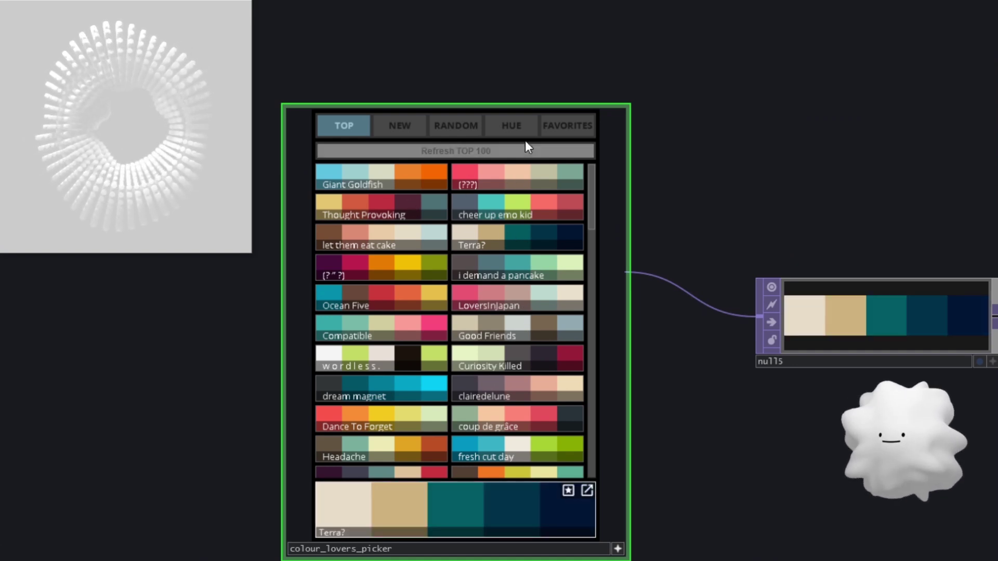
pyautogui.click(567, 125)
pyautogui.click(382, 182)
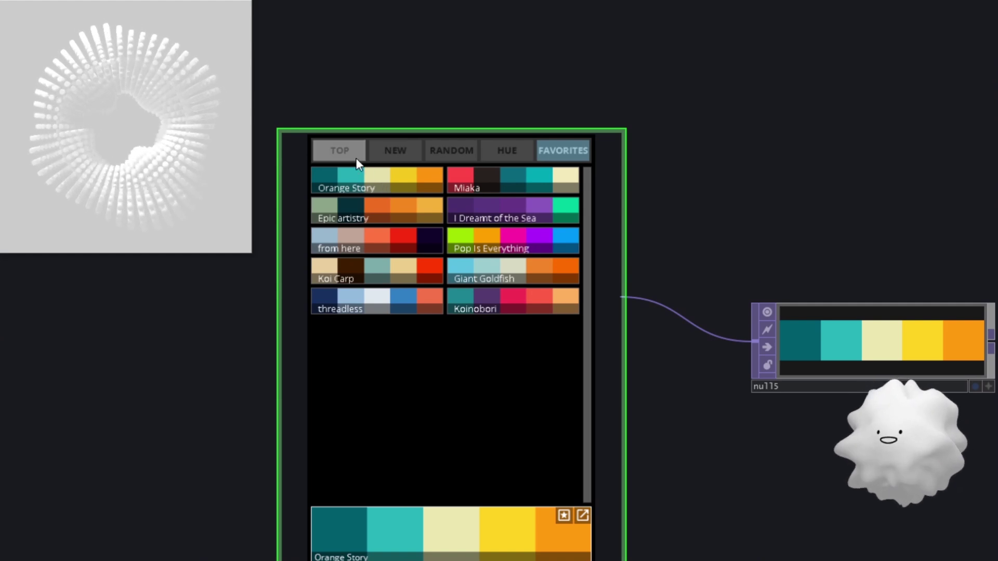
pyautogui.scroll(-2, 657, 241)
pyautogui.scroll(-2, 540, 240)
# Wire the palette into lookup1's second input and tidy null3, topto1 and shuffle1.
pyautogui.moveTo(624, 312)
pyautogui.mouseDown()
pyautogui.moveTo(570, 312)
pyautogui.moveTo(838, 342)
pyautogui.mouseUp()
pyautogui.scroll(3, 569, 314)
pyautogui.scroll(2, 617, 293)
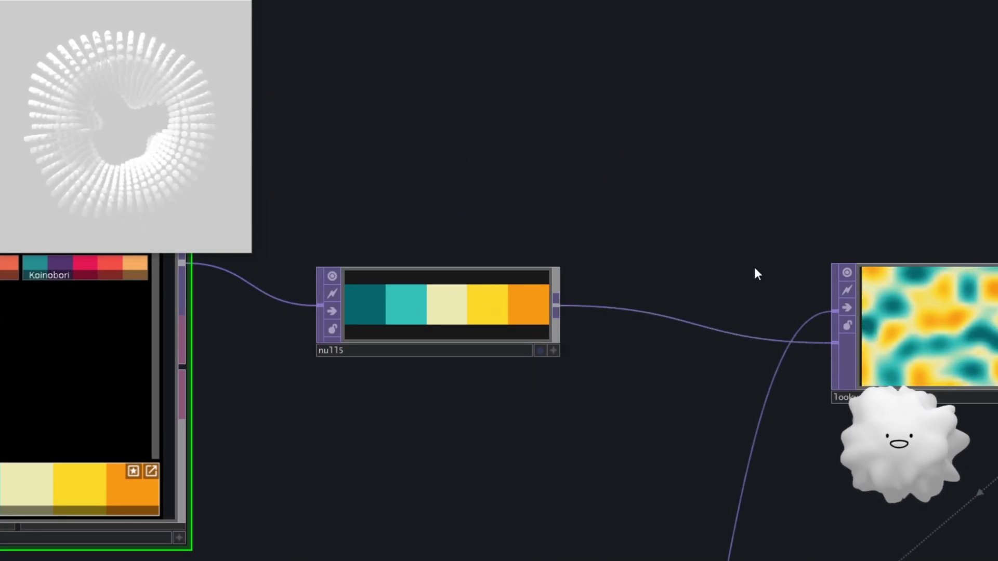
pyautogui.moveTo(751, 268); pyautogui.dragTo(460, 266)
pyautogui.scroll(4, 586, 328)
pyautogui.scroll(3, 587, 328)
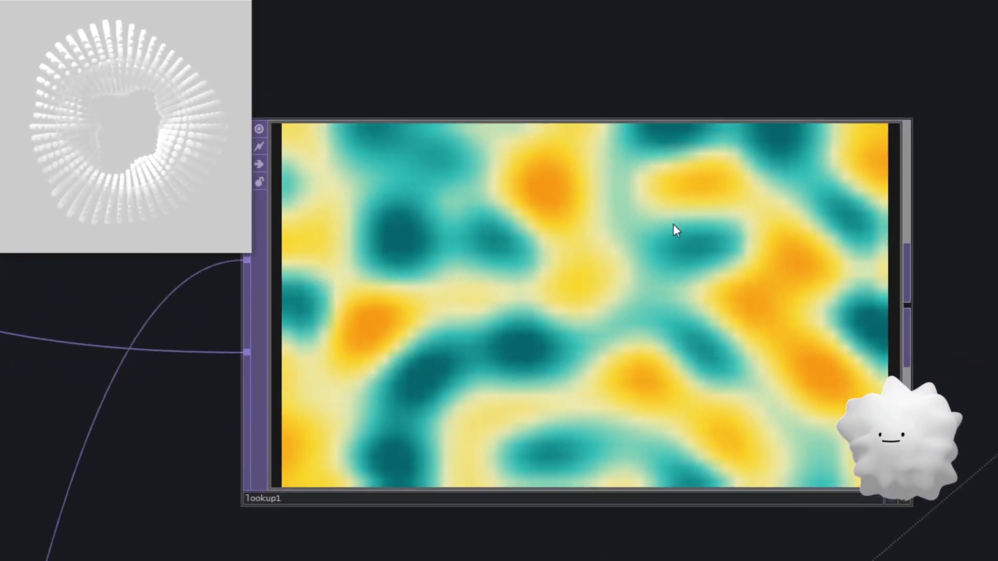
pyautogui.scroll(-3, 729, 250)
pyautogui.scroll(-3, 592, 294)
pyautogui.scroll(-3, 546, 298)
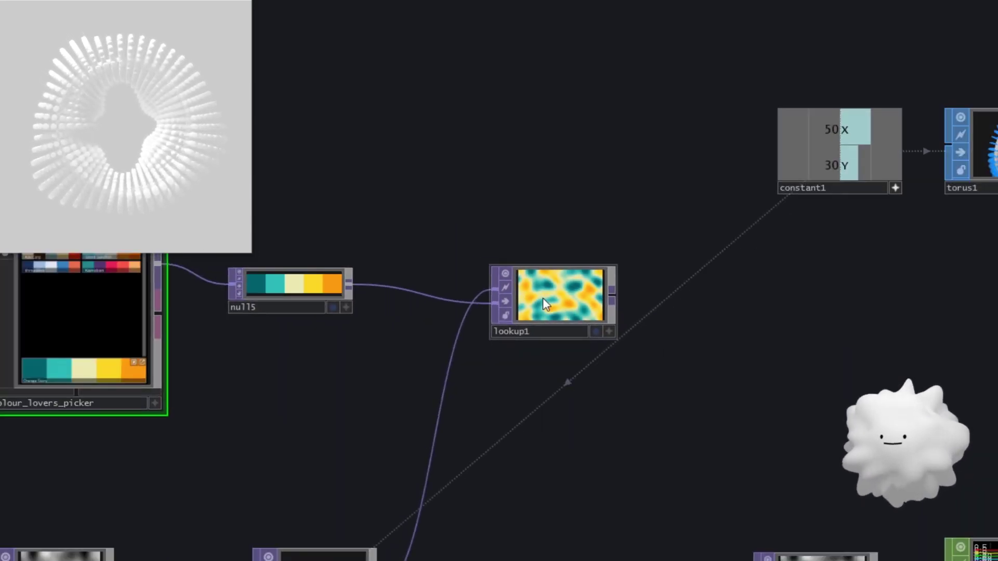
pyautogui.scroll(-3, 544, 298)
pyautogui.moveTo(593, 297)
pyautogui.mouseDown()
pyautogui.moveTo(437, 249)
pyautogui.moveTo(417, 253)
pyautogui.moveTo(431, 258)
pyautogui.mouseUp()
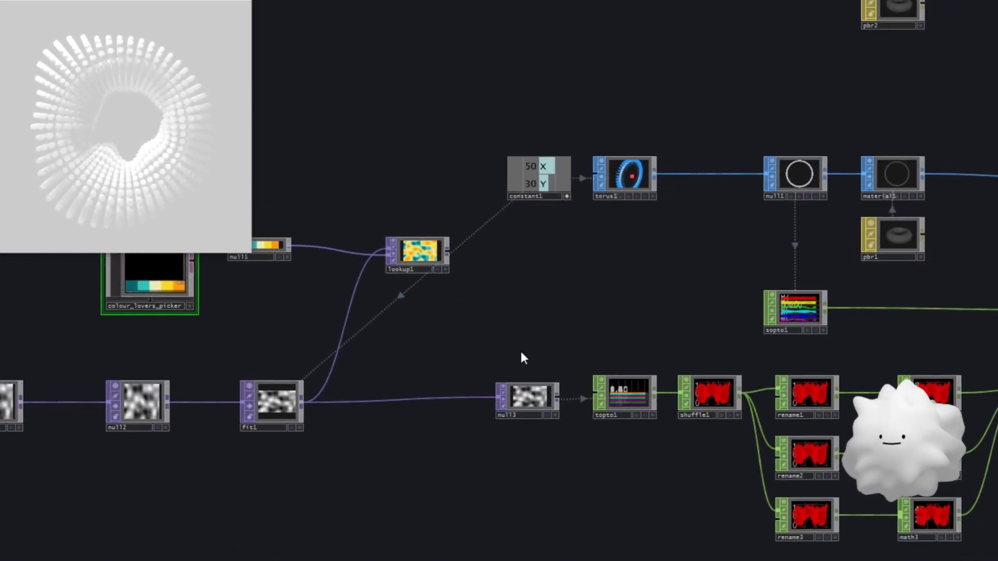
pyautogui.moveTo(531, 400); pyautogui.dragTo(434, 411)
pyautogui.moveTo(594, 317)
pyautogui.mouseDown()
pyautogui.moveTo(707, 415)
pyautogui.moveTo(626, 394)
pyautogui.mouseUp()
pyautogui.scroll(2, 637, 422)
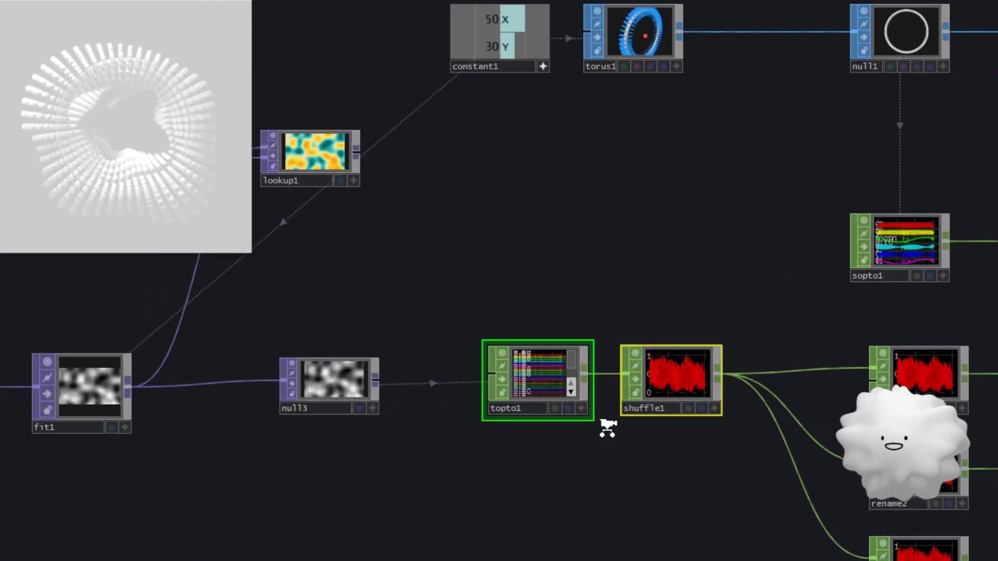
# Duplicate topto1 and shuffle1, and point topto2's TOP at lookup1.
pyautogui.hotkey('ctrl', 'c')
pyautogui.hotkey('ctrl', 'v')
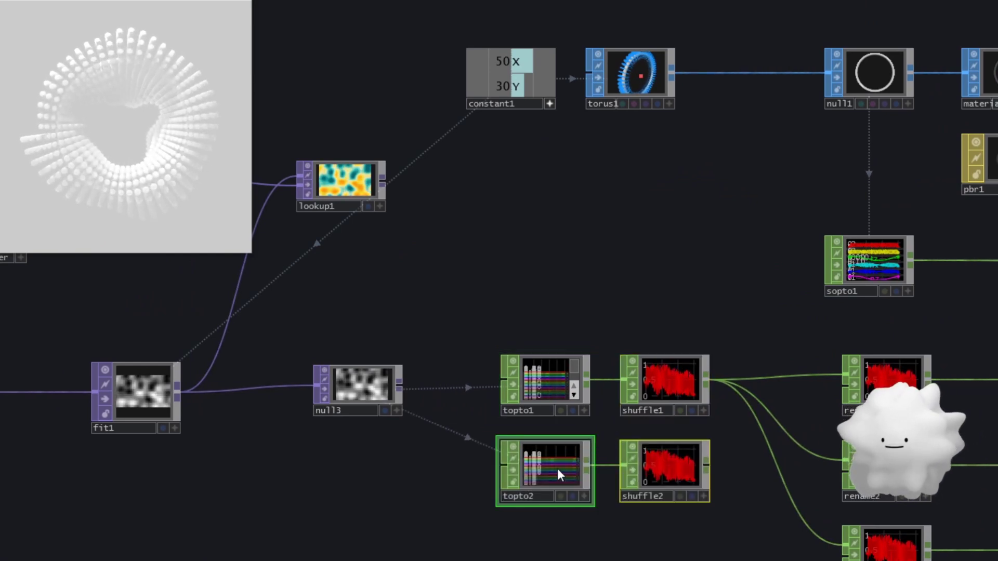
pyautogui.moveTo(556, 471); pyautogui.dragTo(552, 192)
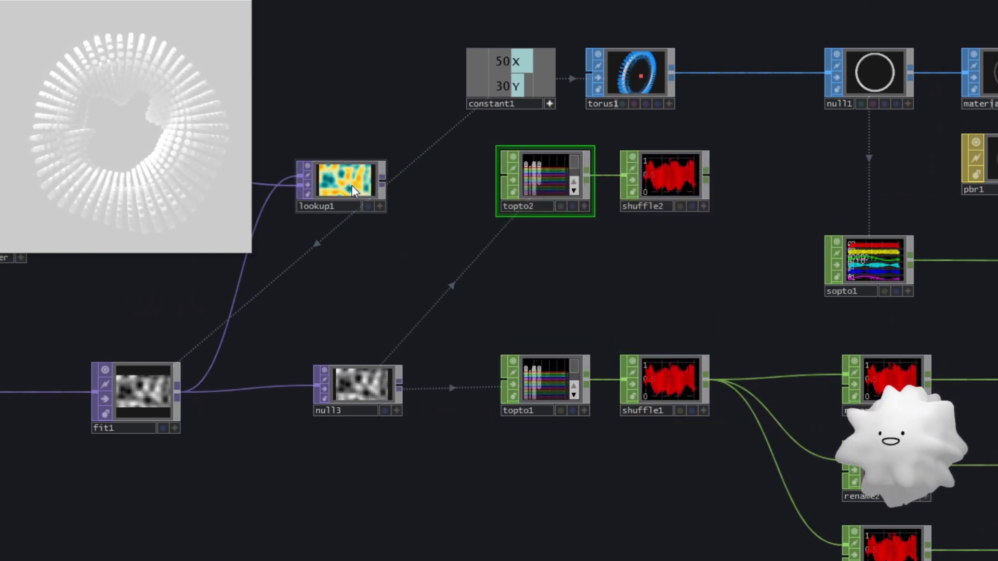
pyautogui.moveTo(351, 191); pyautogui.dragTo(538, 180)
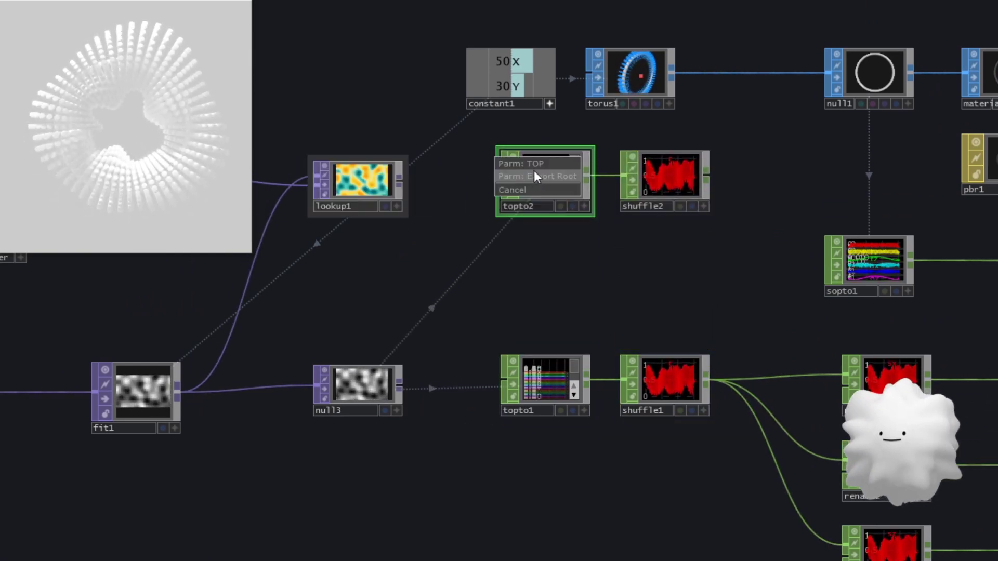
pyautogui.click(533, 170)
pyautogui.scroll(4, 572, 162)
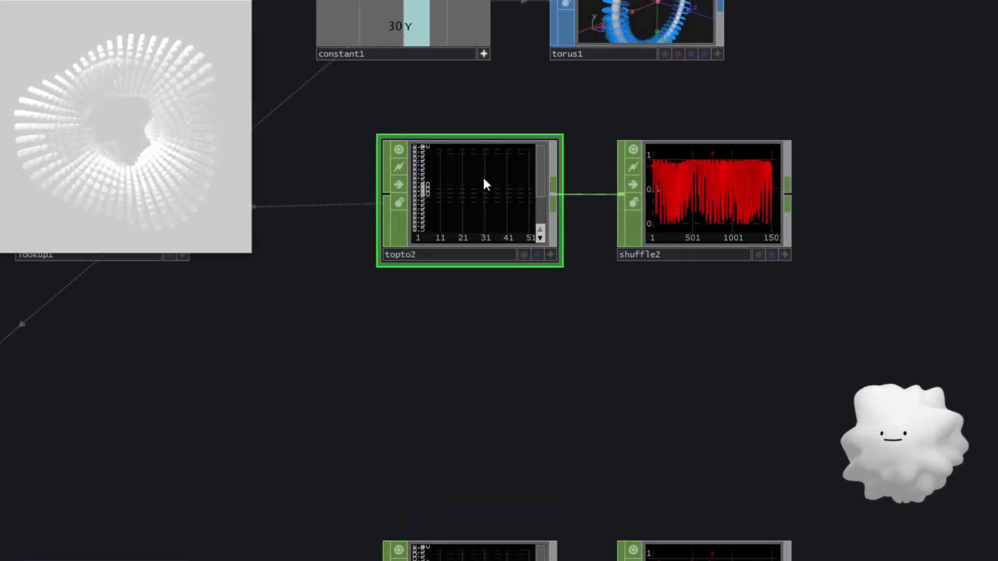
pyautogui.scroll(-2, 599, 364)
# Set topto2's Red, Green and Blue channel names to r, g and b.
pyautogui.press('p')
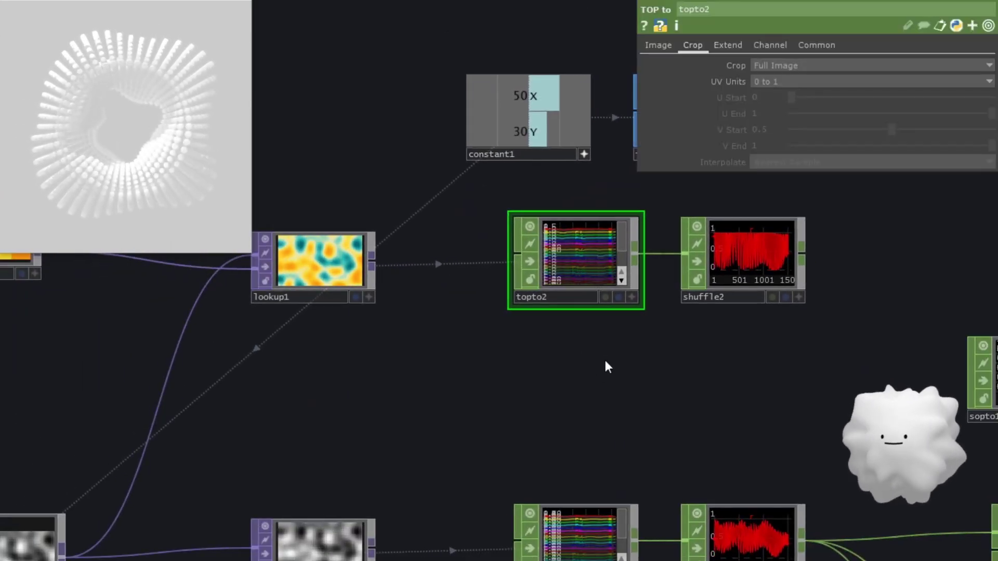
pyautogui.moveTo(598, 359); pyautogui.dragTo(542, 354)
pyautogui.click(657, 44)
pyautogui.click(780, 98)
pyautogui.write('r')
pyautogui.click(779, 114)
pyautogui.scroll(-3, 676, 319)
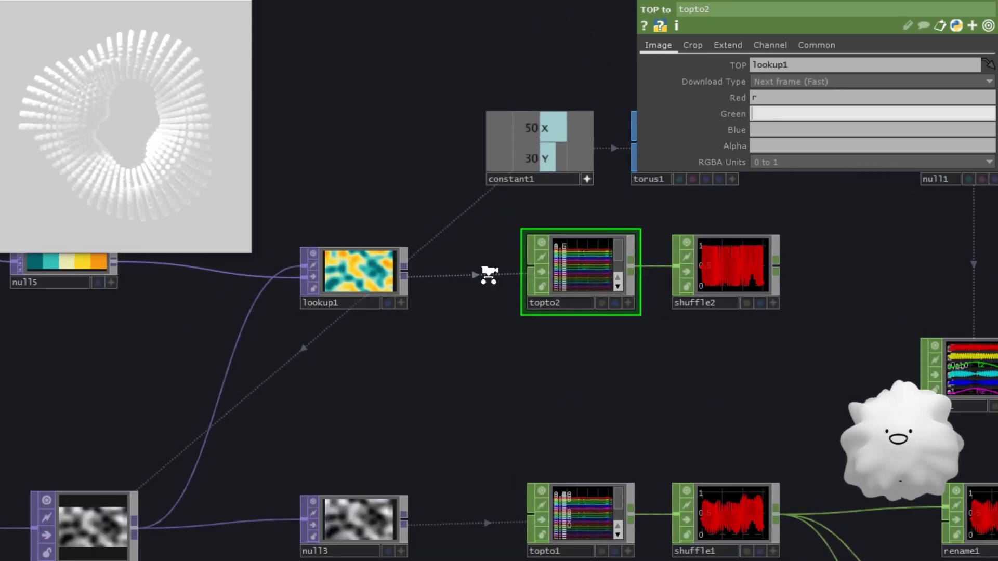
pyautogui.scroll(4, 491, 272)
pyautogui.write('g')
pyautogui.click(765, 130)
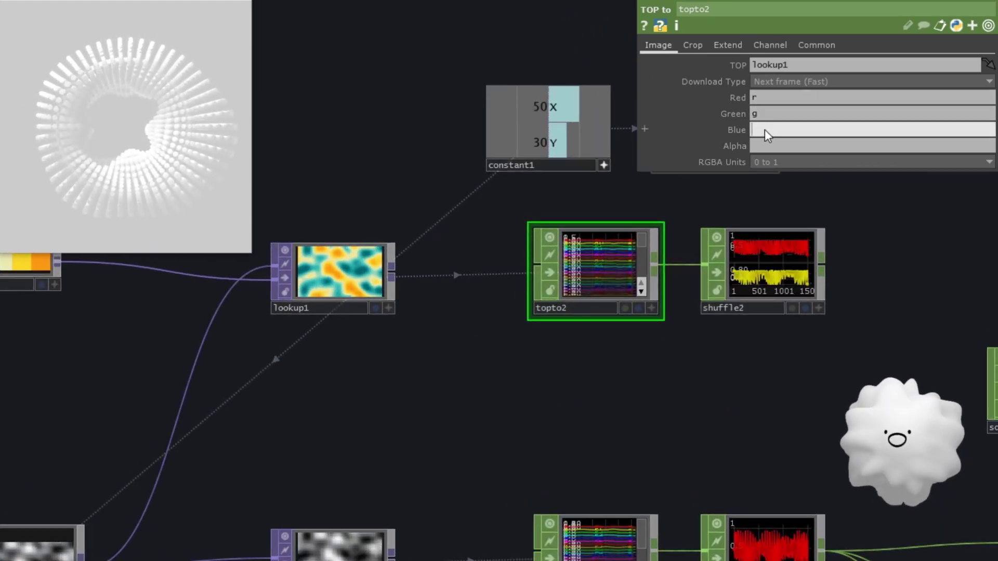
pyautogui.write('b')
pyautogui.click(789, 333)
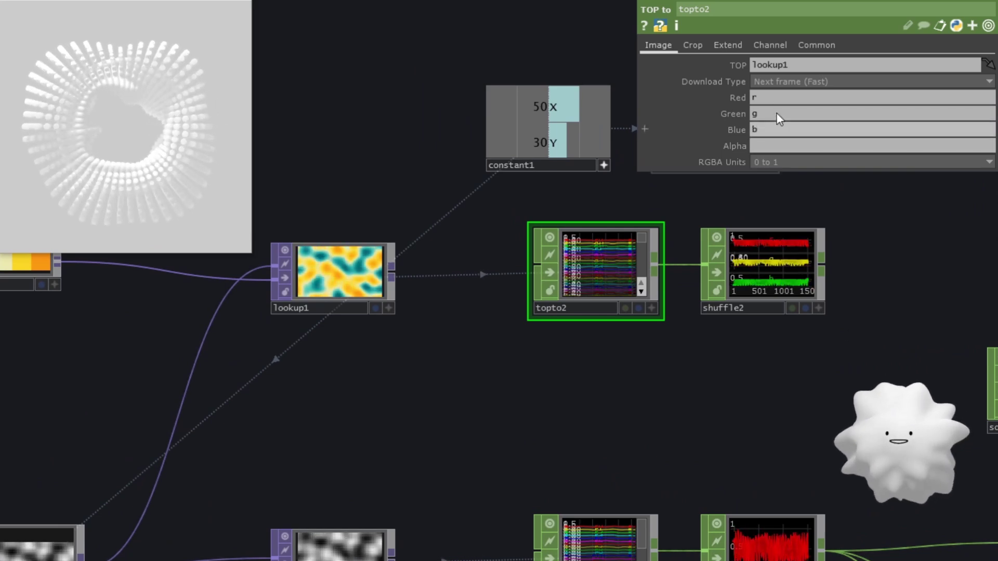
pyautogui.scroll(-1, 677, 335)
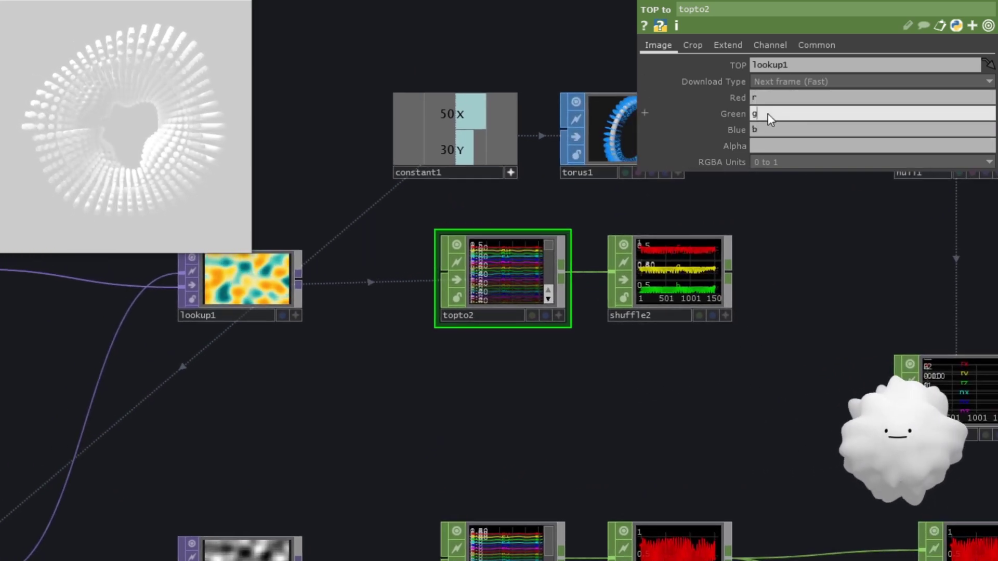
pyautogui.moveTo(639, 255); pyautogui.dragTo(435, 243)
pyautogui.scroll(-4, 436, 242)
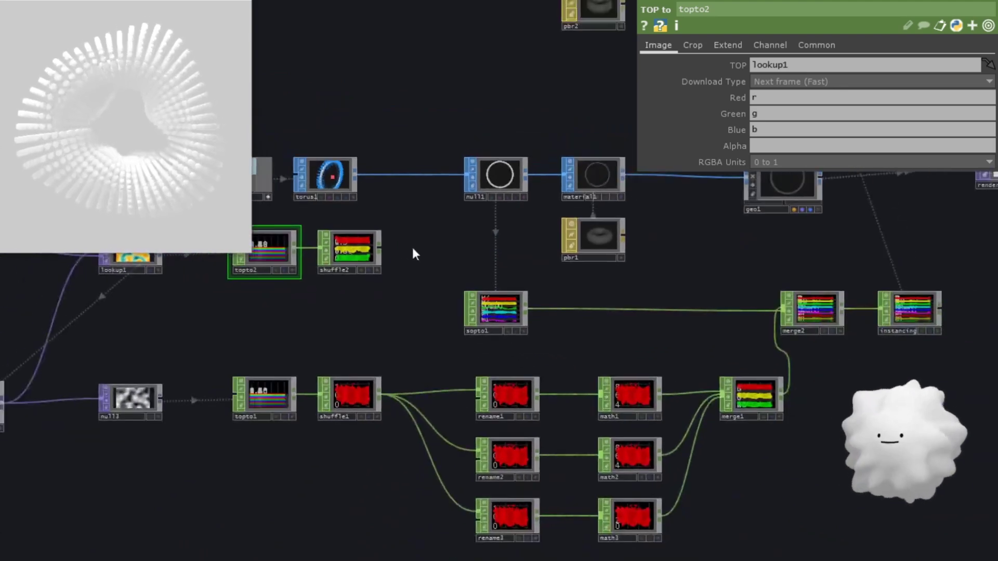
pyautogui.scroll(-3, 380, 294)
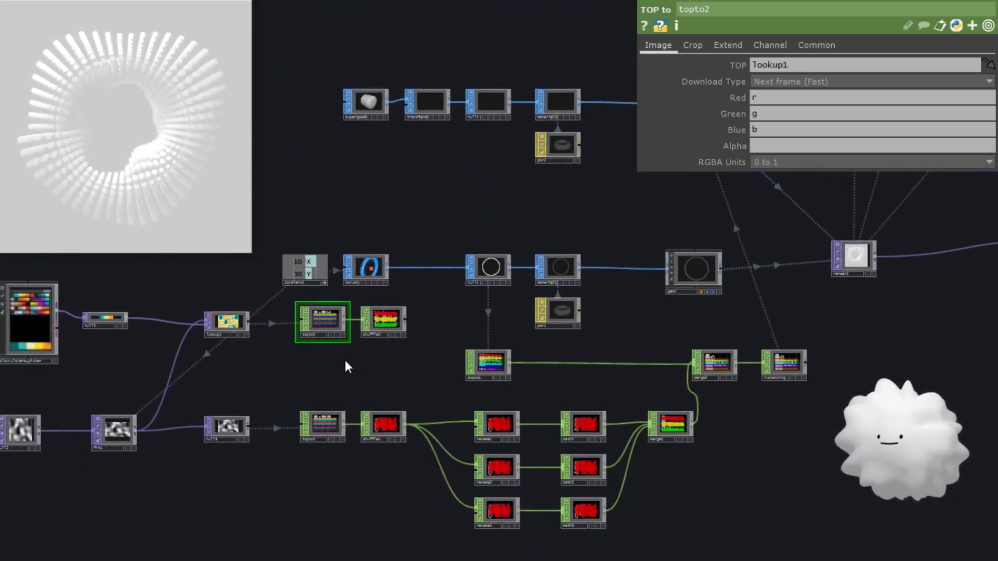
# Lower the colour nodes and wire shuffle2's output into merge2.
pyautogui.moveTo(149, 377); pyautogui.dragTo(370, 336)
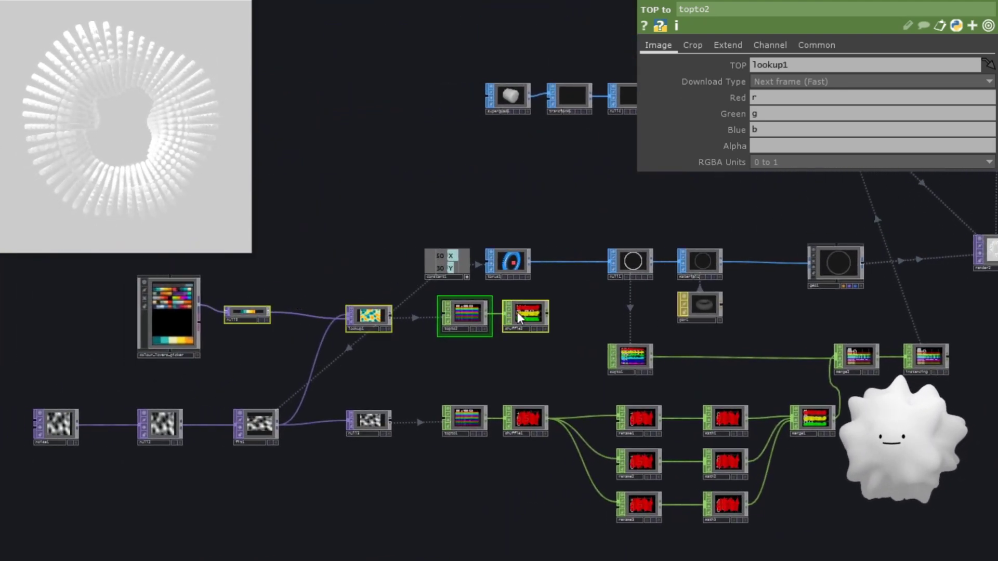
pyautogui.moveTo(518, 312); pyautogui.dragTo(518, 360)
pyautogui.moveTo(639, 336); pyautogui.dragTo(531, 337)
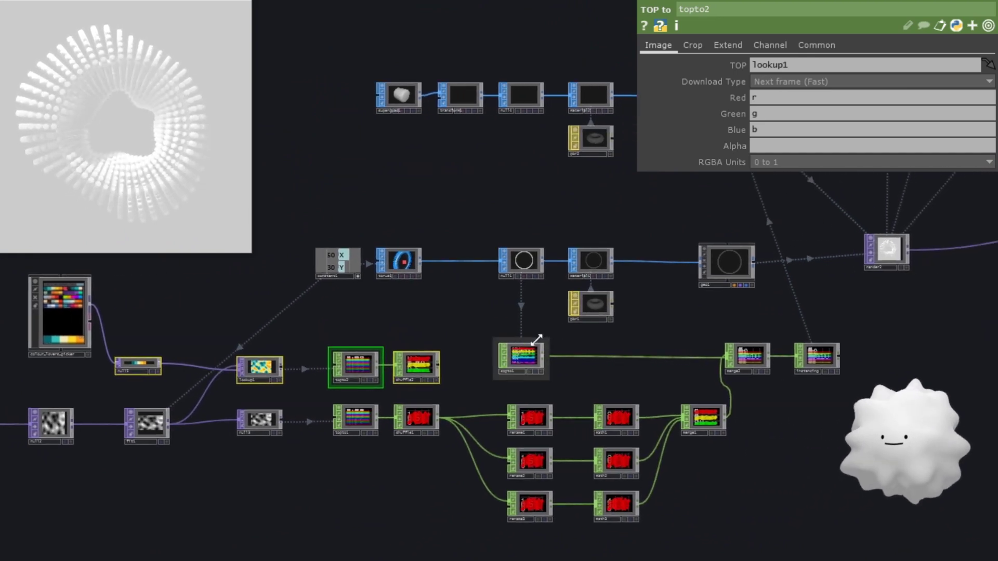
pyautogui.click(524, 355)
pyautogui.scroll(2, 545, 355)
pyautogui.scroll(2, 538, 355)
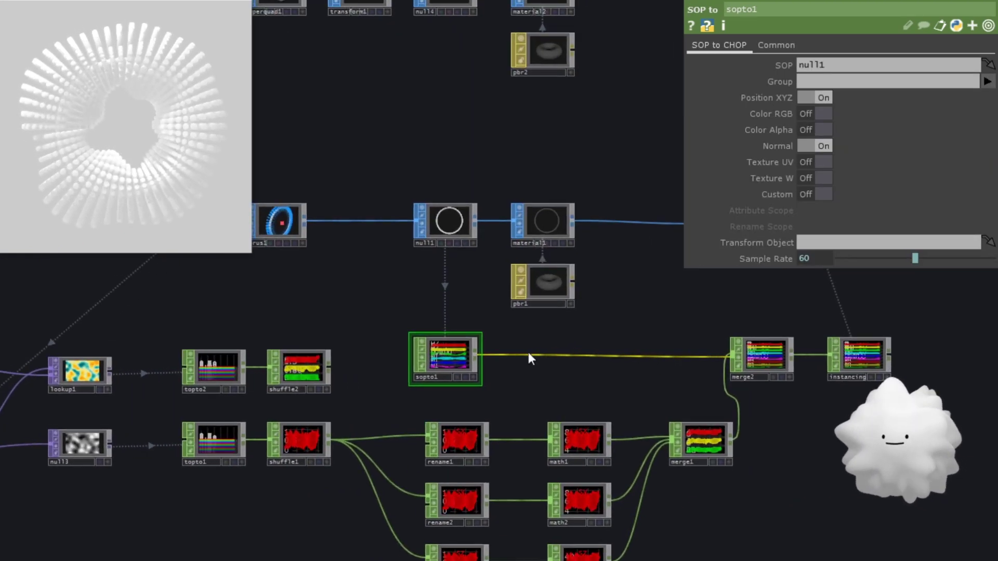
pyautogui.rightClick(443, 322)
pyautogui.click(396, 322)
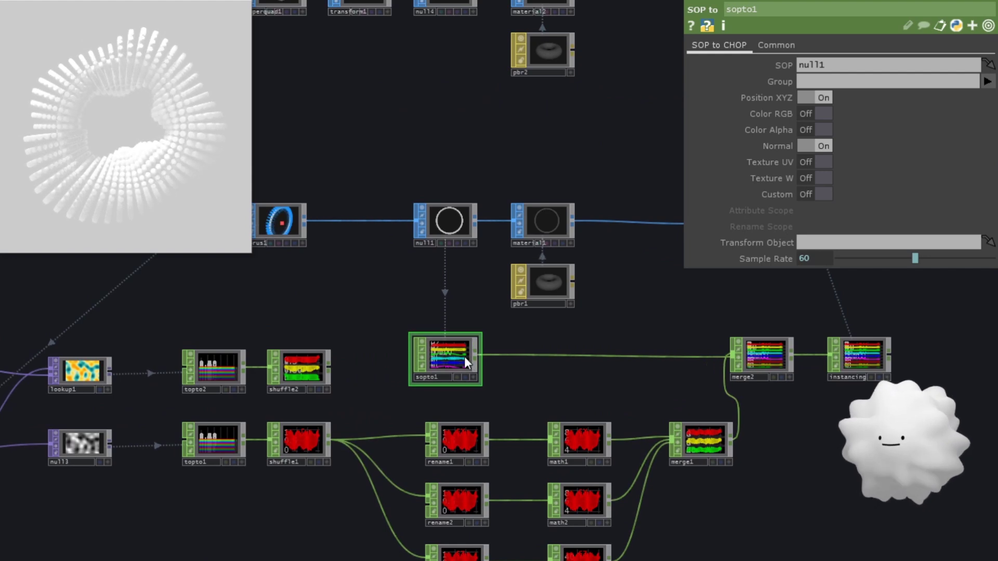
pyautogui.moveTo(332, 368); pyautogui.dragTo(736, 363)
pyautogui.scroll(2, 725, 359)
pyautogui.click(735, 363)
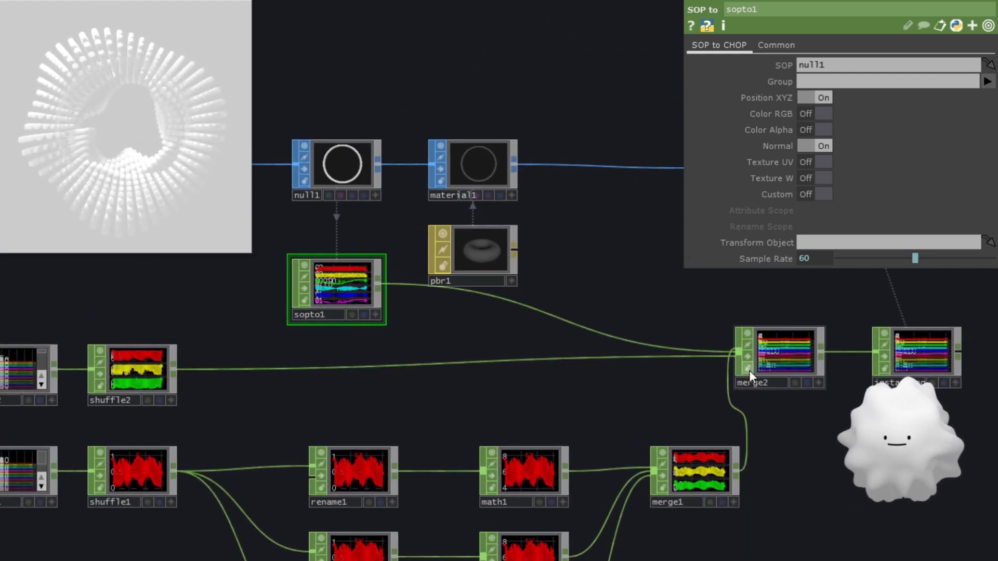
pyautogui.scroll(-3, 749, 371)
# Select geo2 and show its instancing parameters.
pyautogui.press('p')
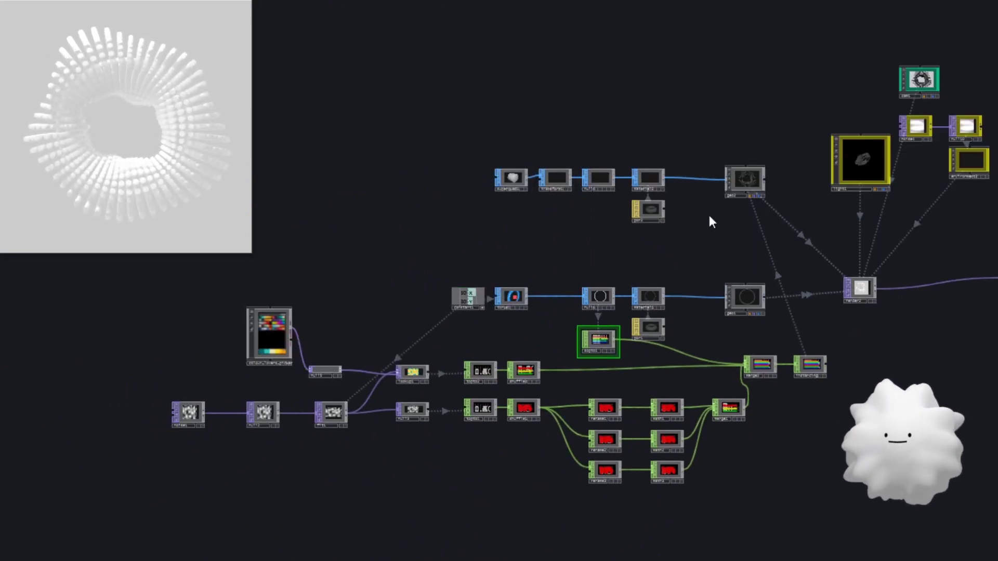
pyautogui.moveTo(733, 192); pyautogui.dragTo(708, 202)
pyautogui.click(713, 196)
pyautogui.press('p')
pyautogui.moveTo(530, 249); pyautogui.dragTo(446, 269)
pyautogui.scroll(2, 486, 261)
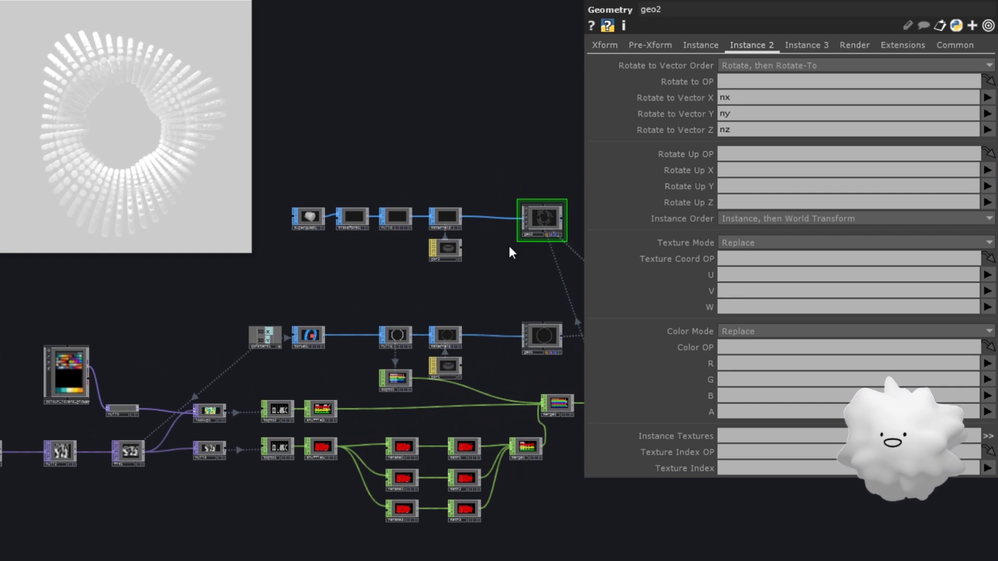
# Set geo2's instance Color R, G and B to the r, g and b channels.
pyautogui.click(737, 366)
pyautogui.write('r')
pyautogui.click(741, 380)
pyautogui.write('g')
pyautogui.click(739, 396)
pyautogui.write('b')
pyautogui.press('Return')
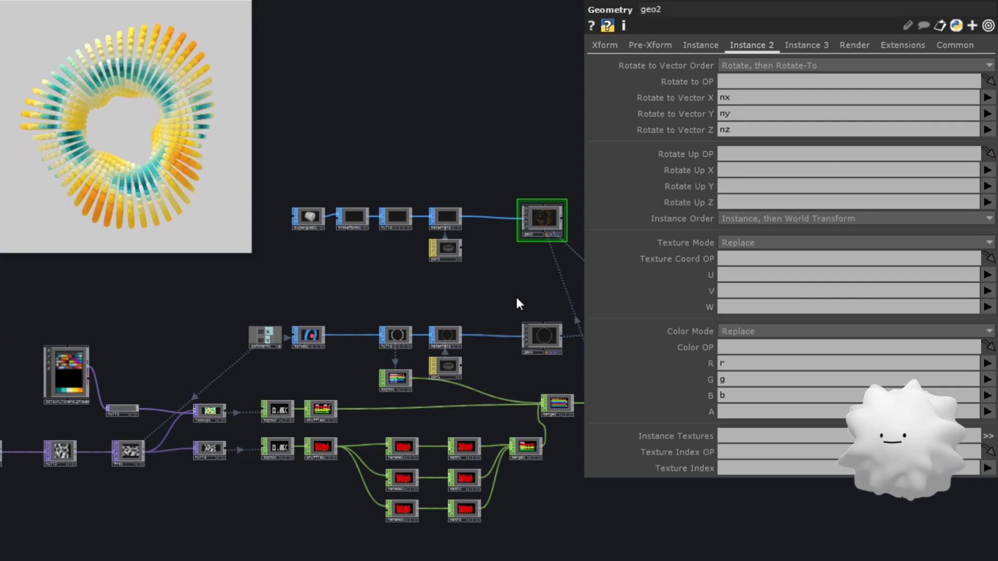
pyautogui.moveTo(331, 286); pyautogui.dragTo(387, 270)
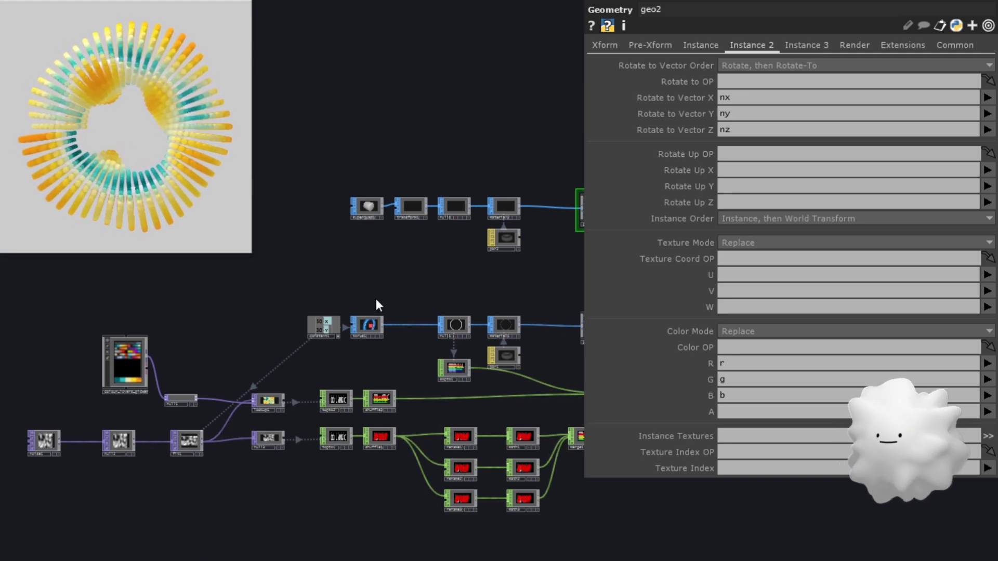
# Insert a Twist SOP, twist1, on the wire between torus1 and null1.
pyautogui.click(414, 317)
pyautogui.scroll(4, 407, 313)
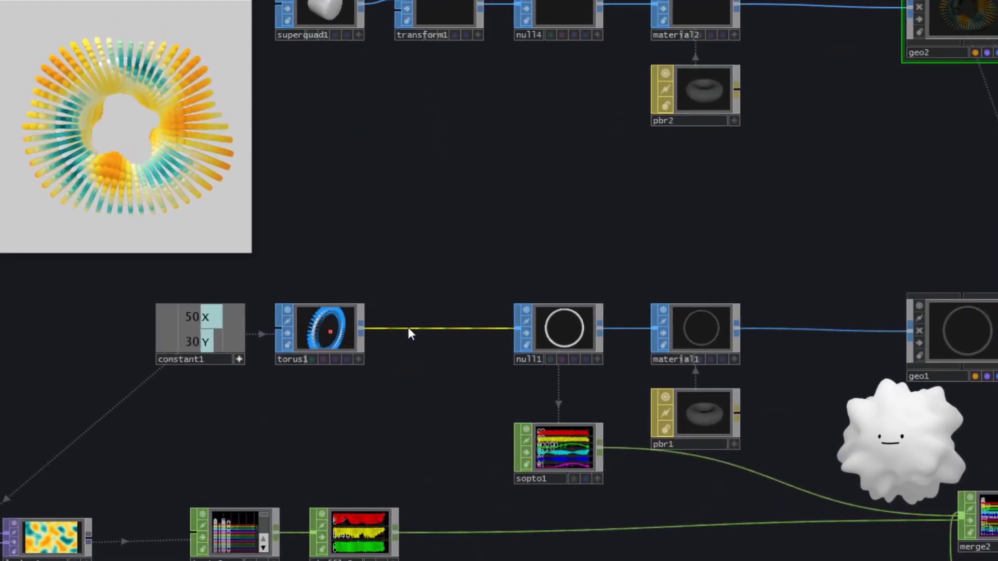
pyautogui.rightClick(408, 327)
pyautogui.click(419, 315)
pyautogui.write('t')
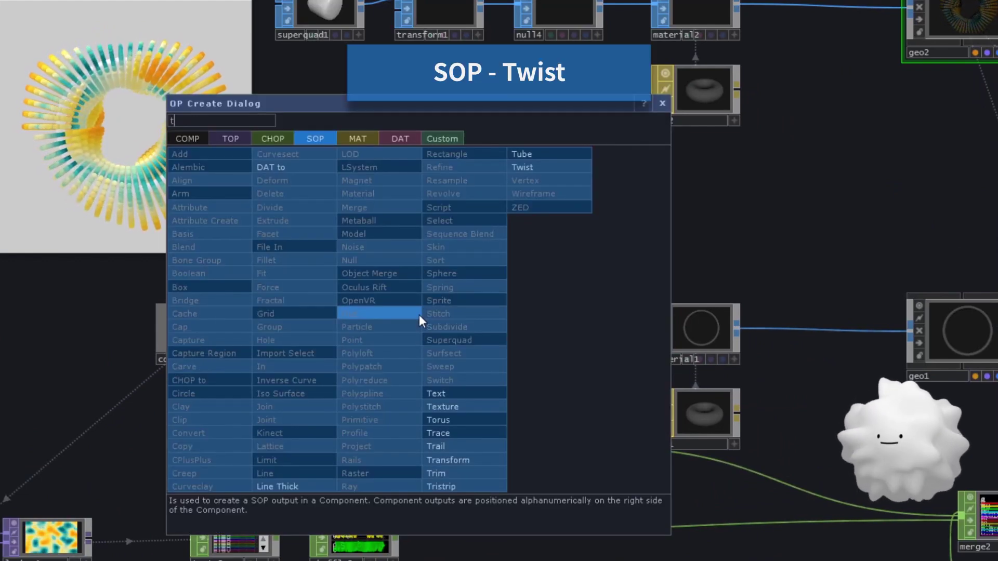
pyautogui.write('wist')
pyautogui.press('Return')
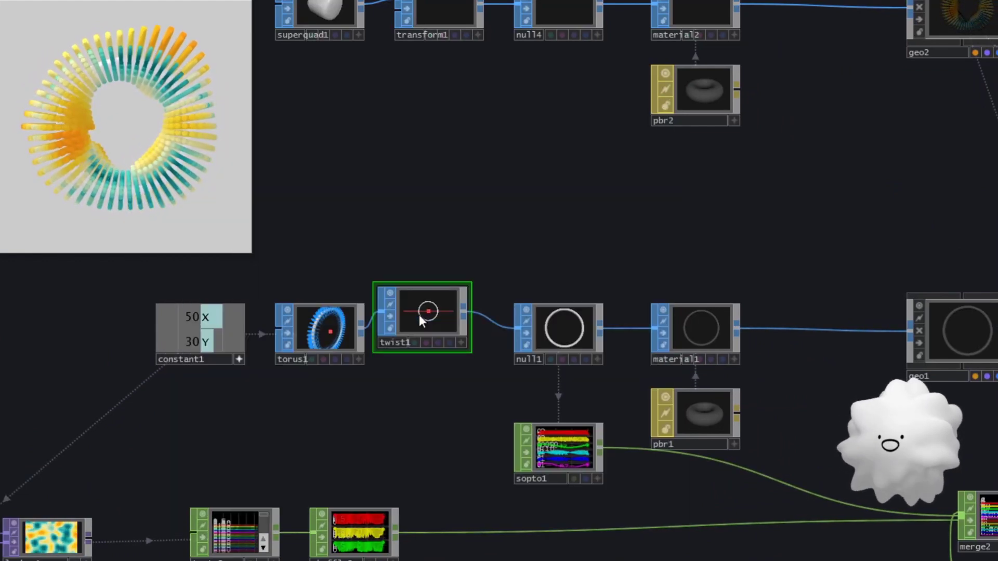
pyautogui.click(429, 331)
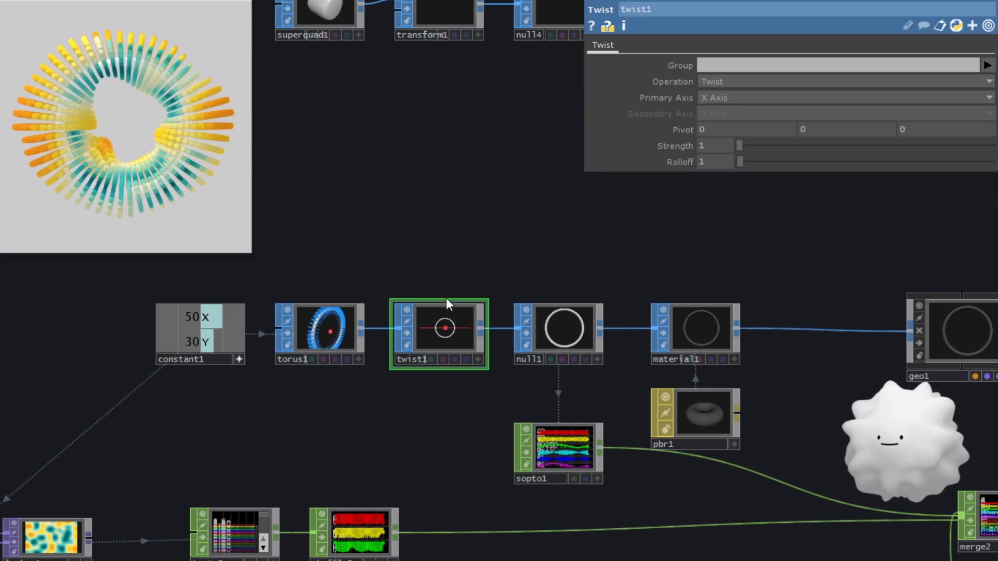
# Set twist1's Primary Axis to Z Axis and Strength to 90.
pyautogui.click(753, 100)
pyautogui.click(715, 135)
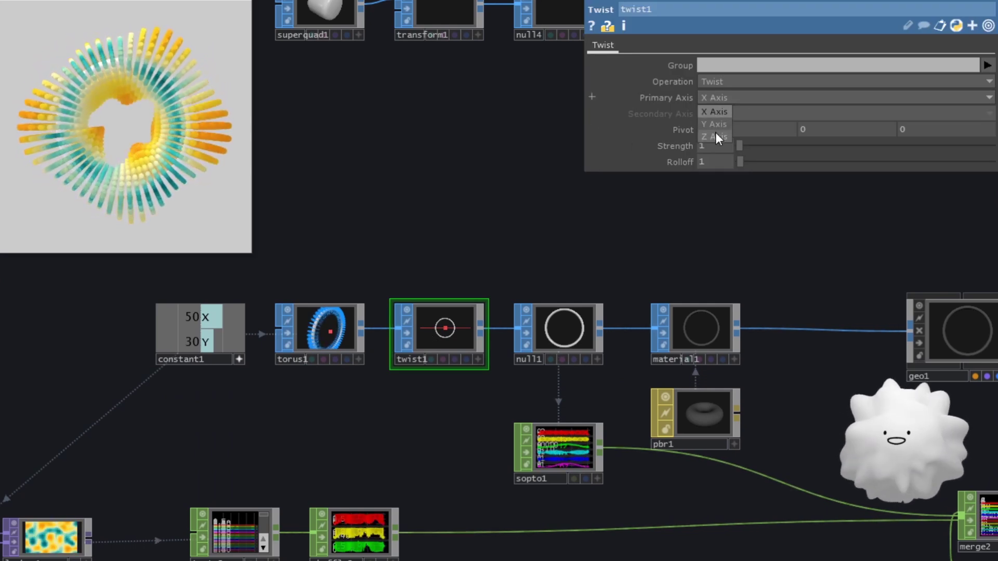
pyautogui.moveTo(741, 146); pyautogui.dragTo(934, 145)
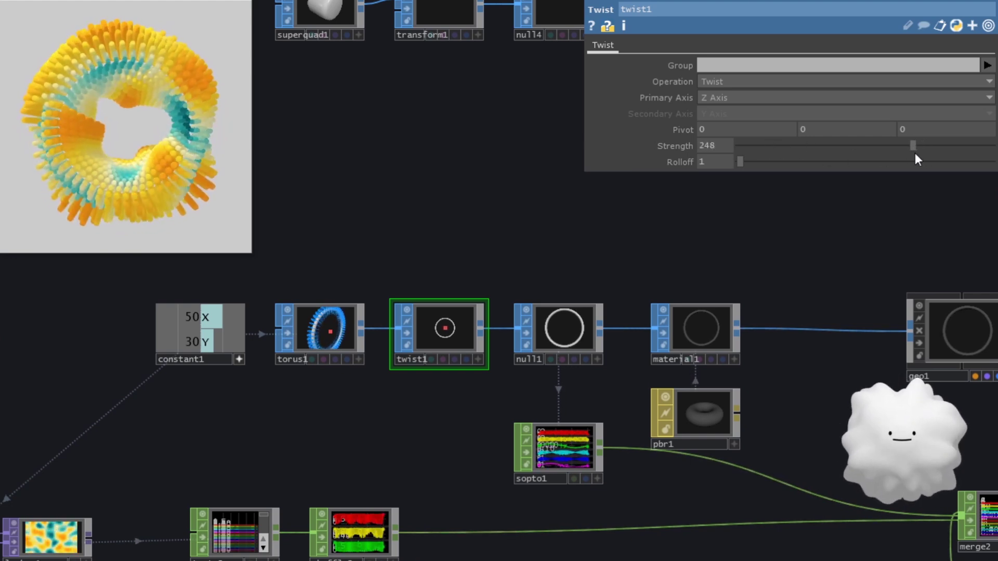
pyautogui.moveTo(934, 145)
pyautogui.mouseDown()
pyautogui.moveTo(992, 146)
pyautogui.moveTo(709, 146)
pyautogui.mouseUp()
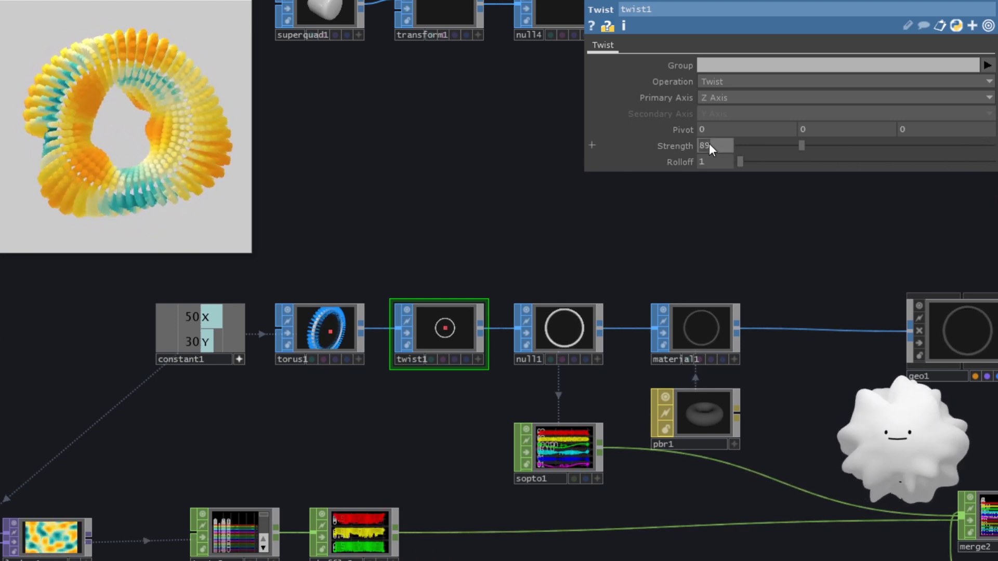
pyautogui.scroll(-2, 474, 253)
pyautogui.scroll(-2, 417, 245)
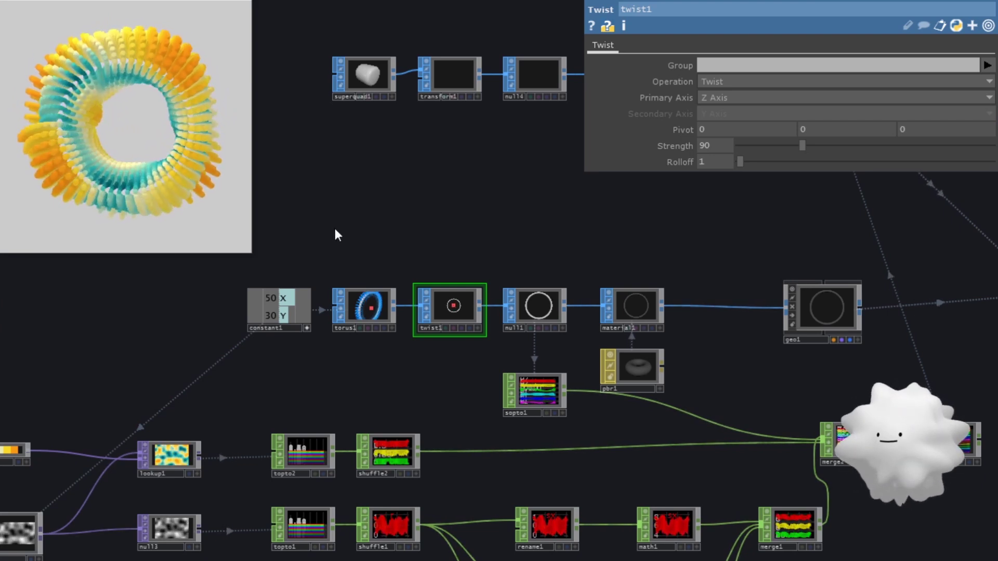
pyautogui.moveTo(335, 229)
pyautogui.mouseDown()
pyautogui.moveTo(334, 319)
pyautogui.moveTo(341, 269)
pyautogui.mouseUp()
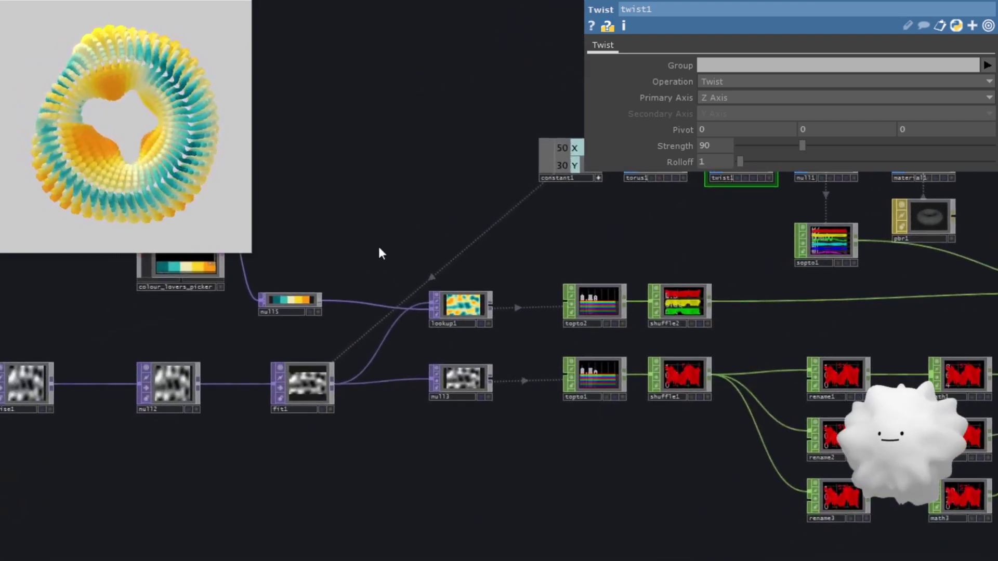
# Add a Transform TOP, transform2, branching from null2.
pyautogui.moveTo(282, 338); pyautogui.dragTo(445, 313)
pyautogui.scroll(4, 391, 319)
pyautogui.scroll(4, 375, 296)
pyautogui.scroll(2, 358, 254)
pyautogui.click(358, 250)
pyautogui.scroll(-8, 403, 330)
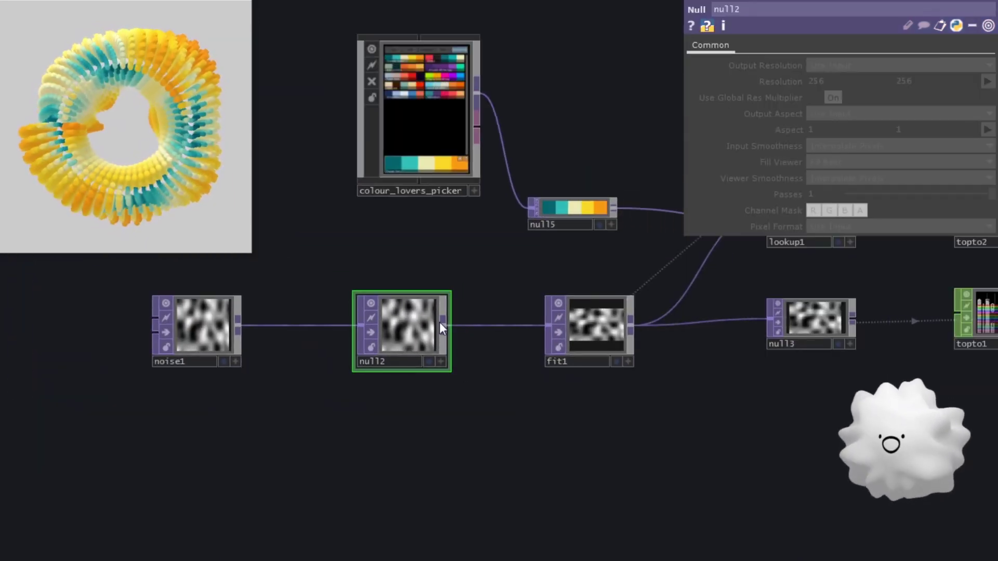
pyautogui.click(486, 397)
pyautogui.press('Tab')
pyautogui.write('tr')
pyautogui.click(617, 378)
pyautogui.click(519, 464)
pyautogui.scroll(5, 546, 351)
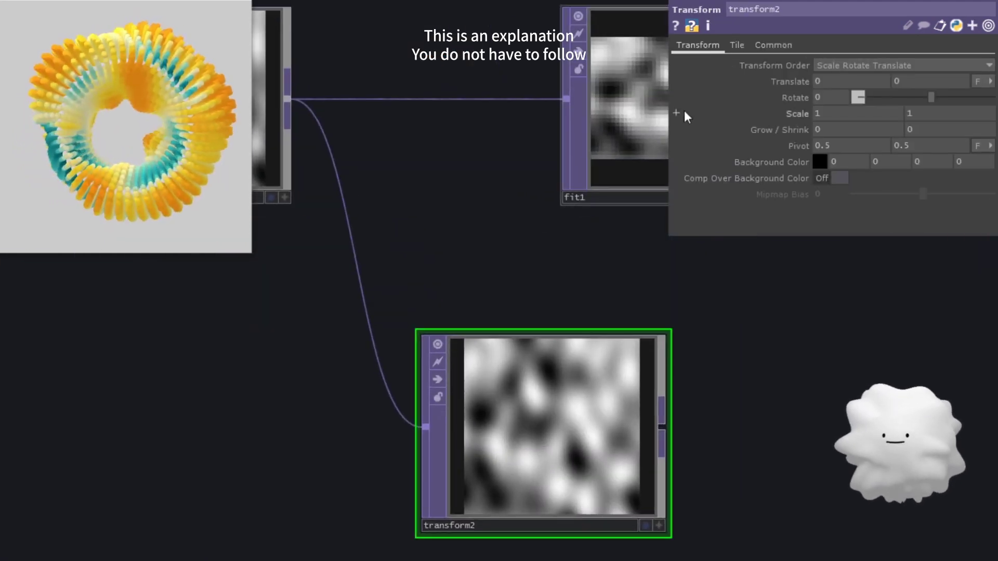
# Set transform2's Extend to Repeat and its Scale to 0.6.
pyautogui.click(738, 46)
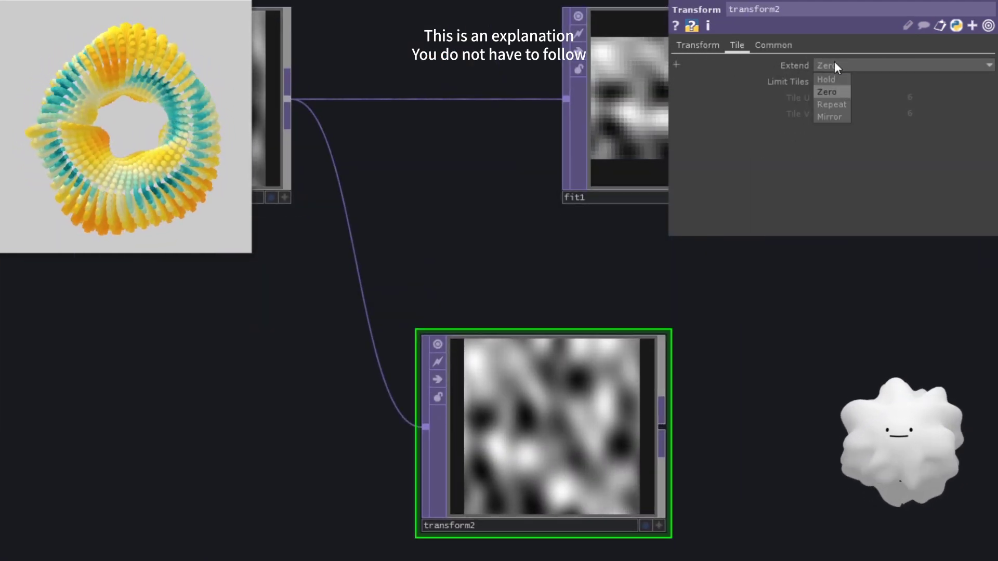
pyautogui.click(903, 66)
pyautogui.click(832, 105)
pyautogui.click(699, 45)
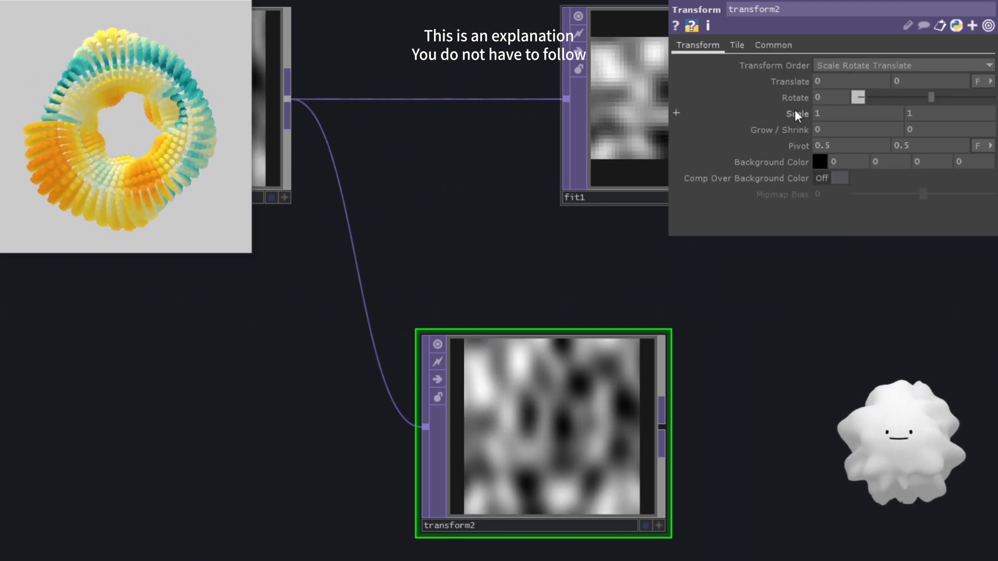
pyautogui.middleClick(795, 82)
pyautogui.moveTo(792, 86); pyautogui.dragTo(779, 87)
pyautogui.scroll(2, 635, 358)
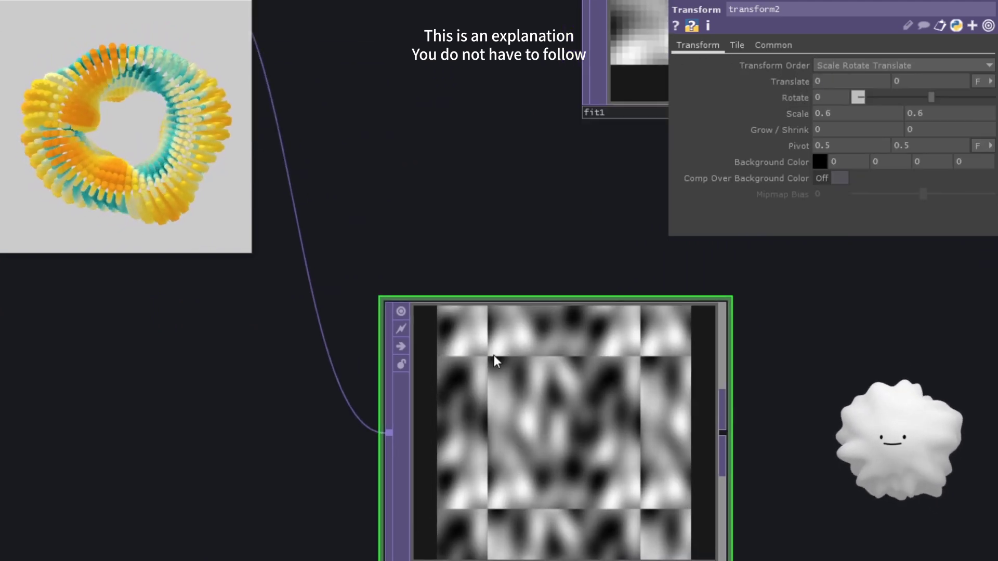
pyautogui.scroll(-4, 635, 359)
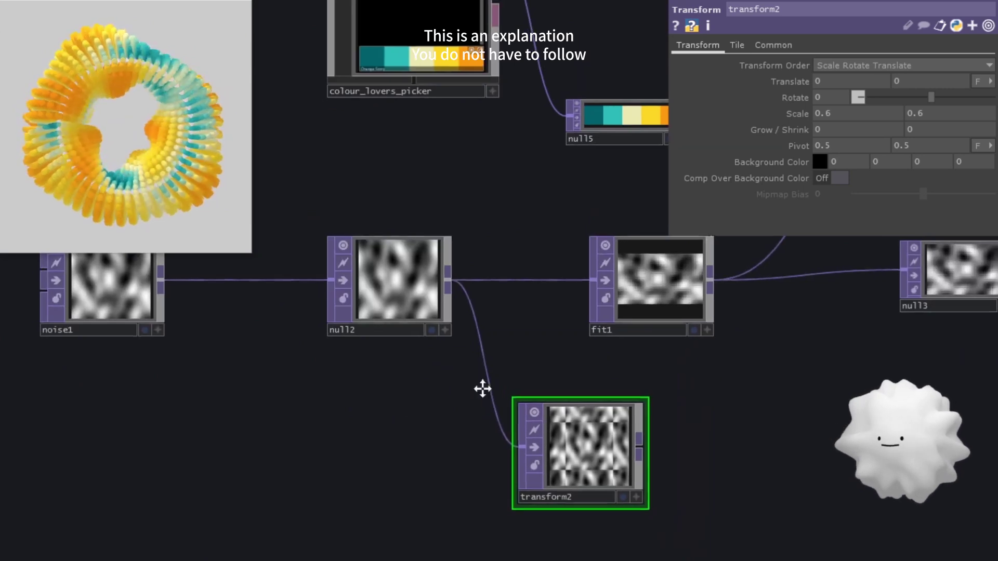
pyautogui.moveTo(515, 389); pyautogui.dragTo(505, 282)
pyautogui.moveTo(251, 294); pyautogui.dragTo(406, 290)
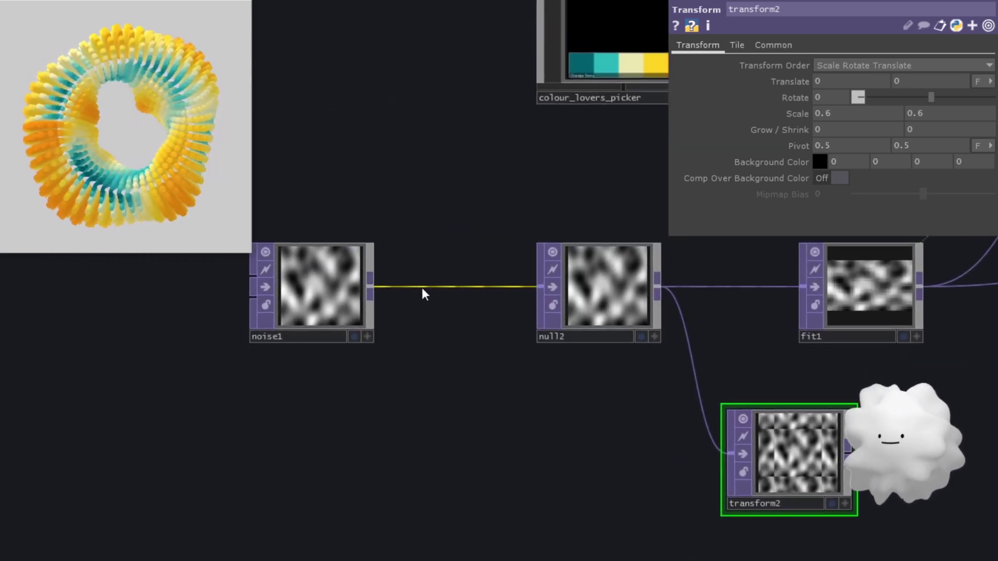
# Insert a Tile TOP between noise1 and null2 with Repeat X and Y set to 1.
pyautogui.rightClick(426, 291)
pyautogui.click(468, 274)
pyautogui.write('tile')
pyautogui.press('Return')
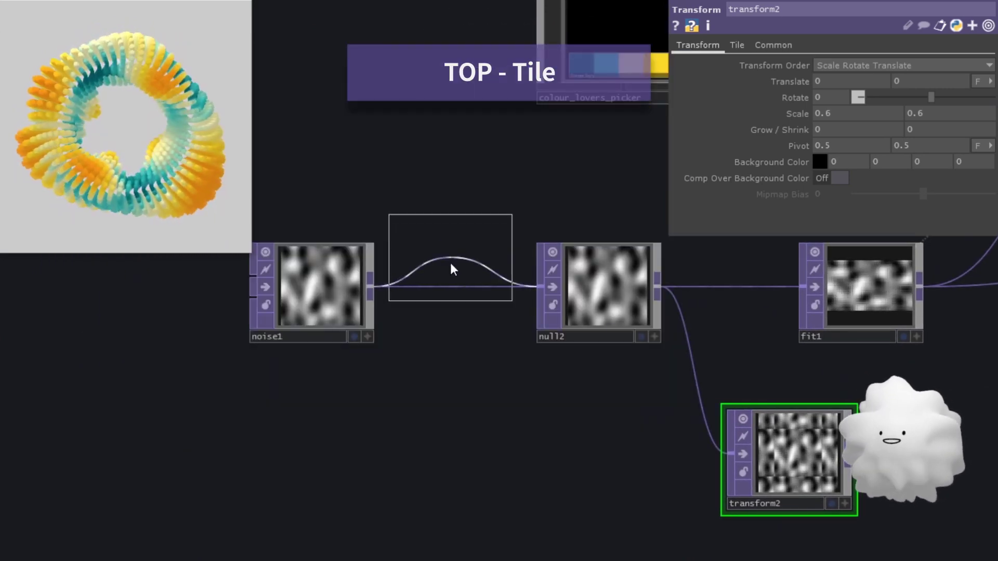
pyautogui.scroll(3, 455, 296)
pyautogui.scroll(2, 456, 296)
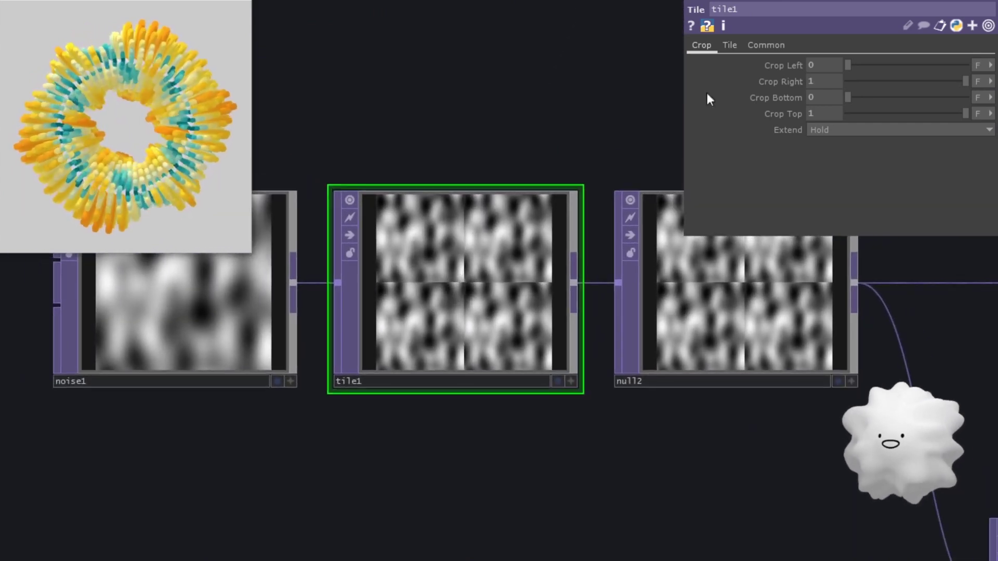
pyautogui.click(730, 44)
pyautogui.click(849, 81)
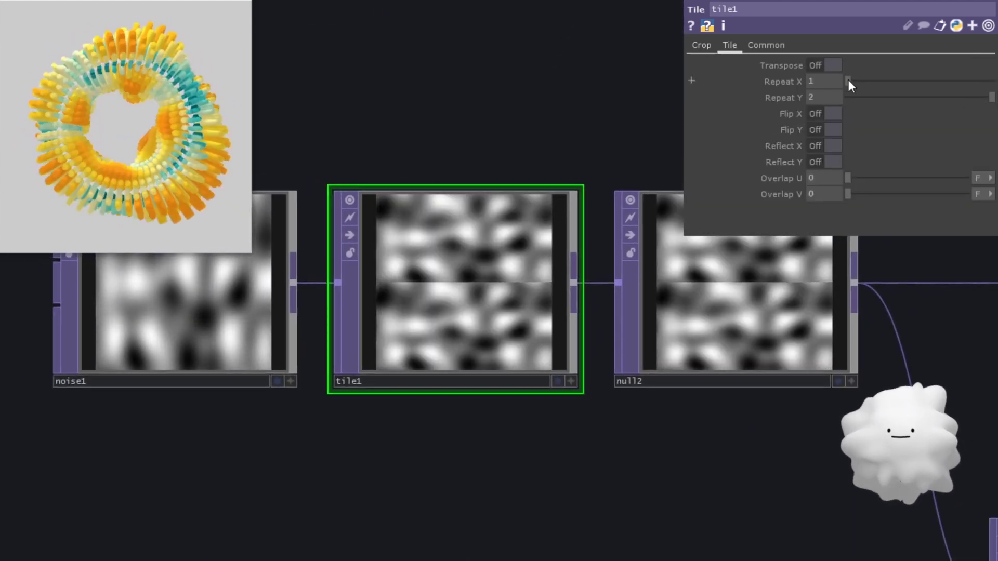
pyautogui.click(848, 97)
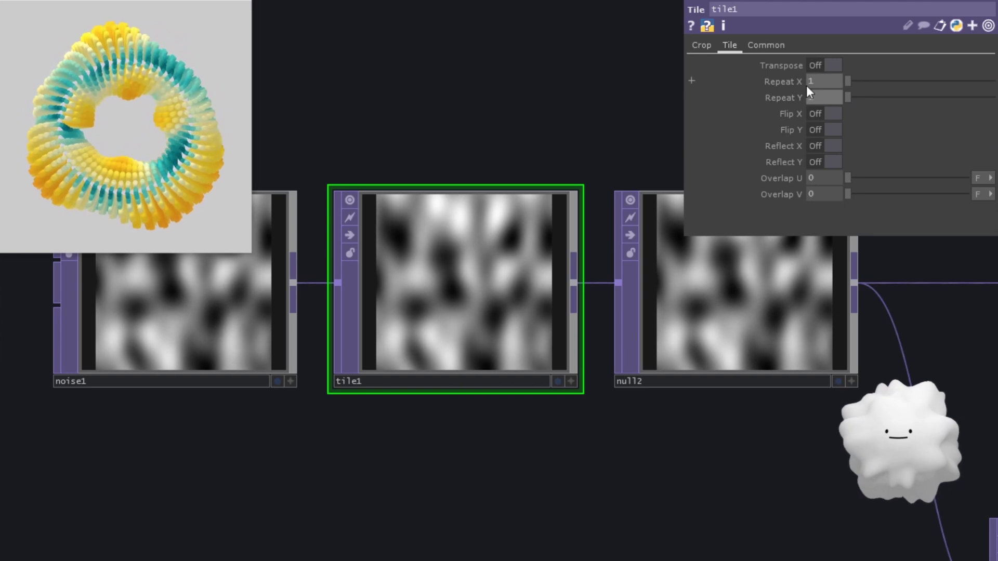
# Set tile1's Overlap U and V to 0.2.
pyautogui.click(825, 179)
pyautogui.write('0.3')
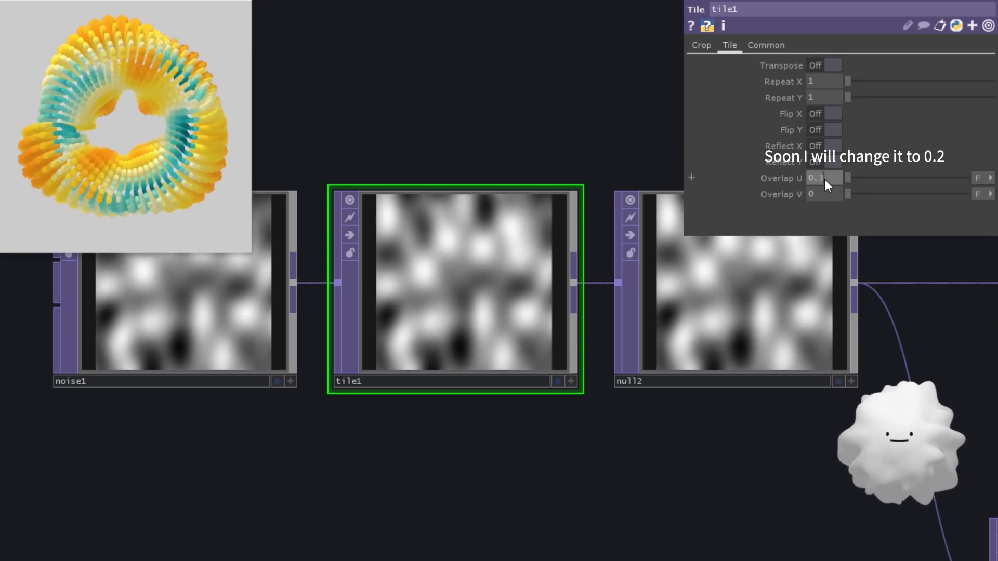
pyautogui.press('Tab')
pyautogui.write('0.3')
pyautogui.press('Return')
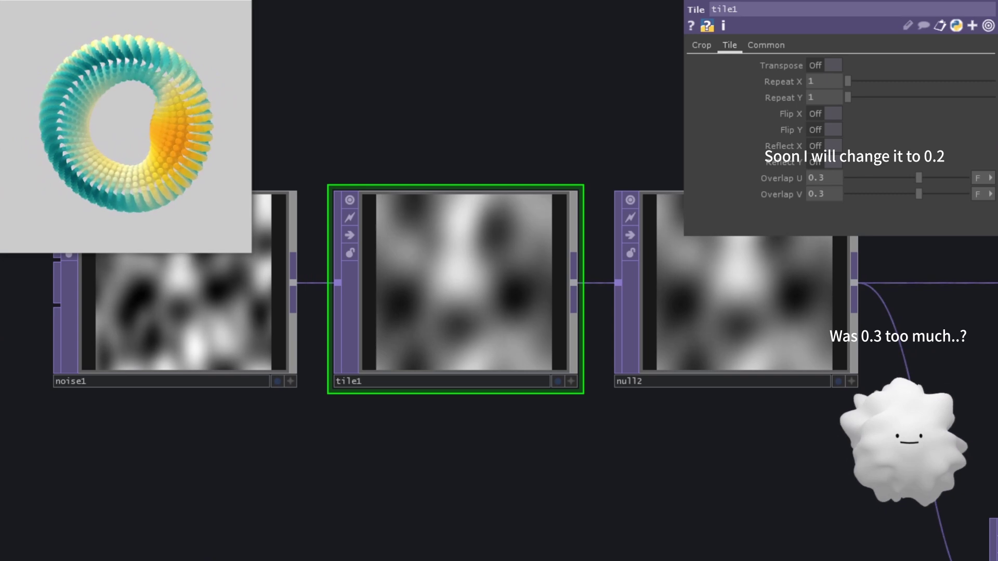
pyautogui.click(824, 179)
pyautogui.write('0.2')
pyautogui.press('Return')
pyautogui.write('0.2')
pyautogui.press('Return')
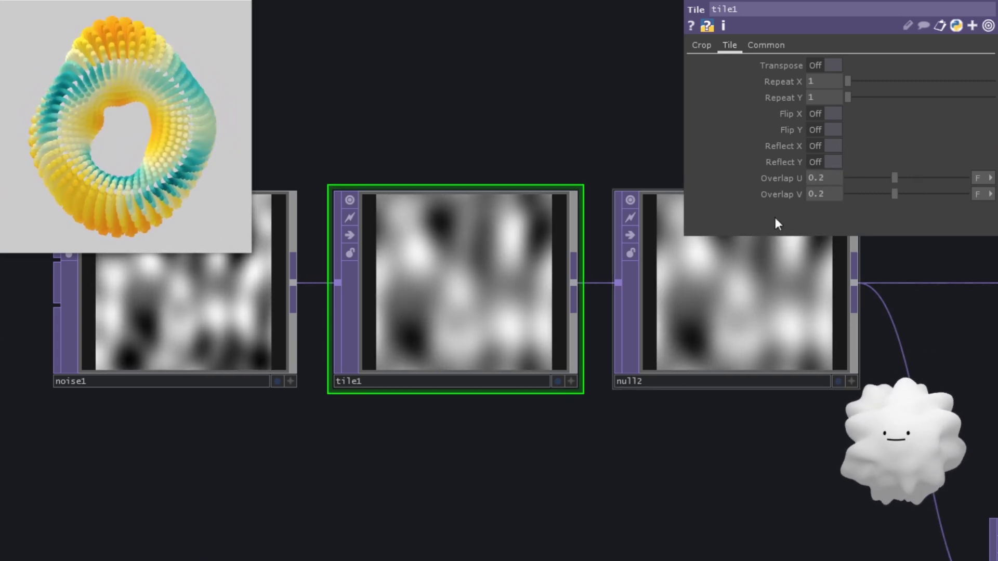
pyautogui.scroll(-2, 545, 258)
pyautogui.scroll(2, 476, 250)
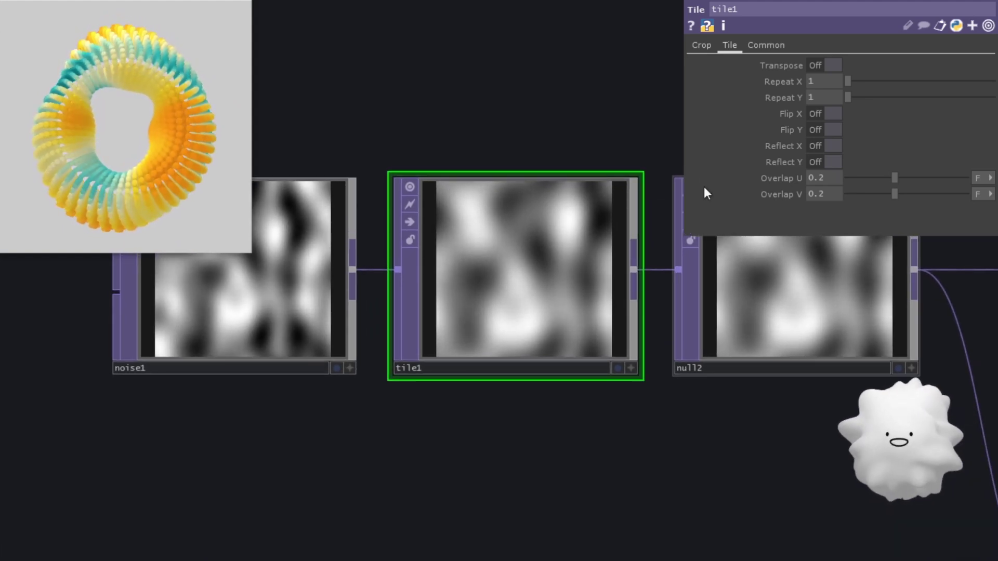
pyautogui.scroll(-3, 531, 195)
pyautogui.scroll(-3, 511, 260)
pyautogui.scroll(-3, 500, 355)
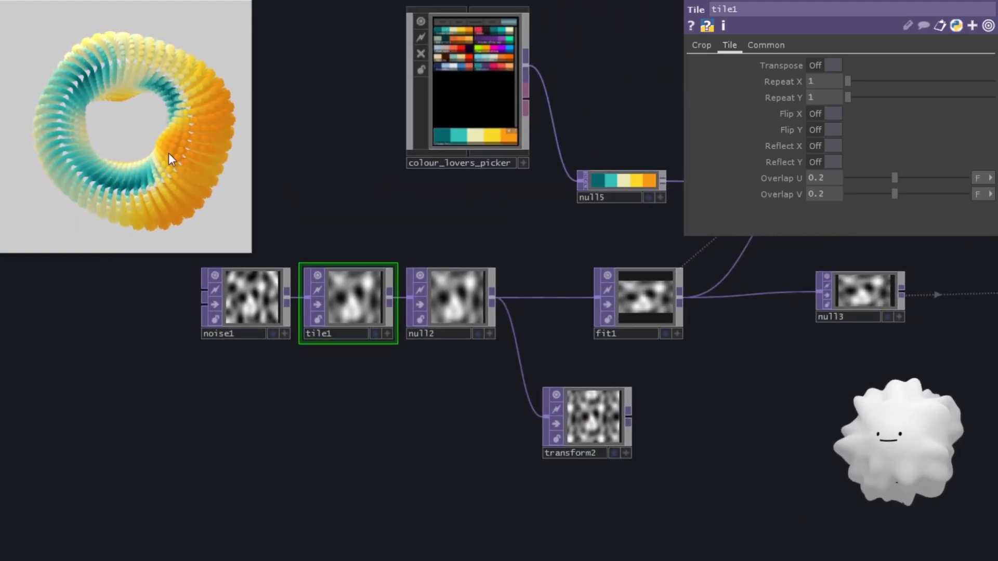
pyautogui.moveTo(129, 194); pyautogui.dragTo(62, 96)
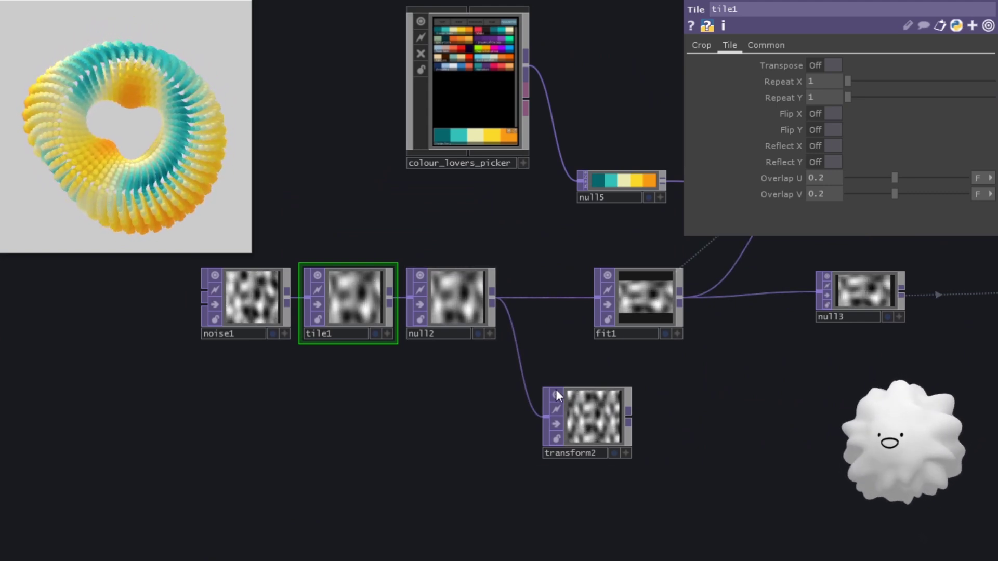
# Delete the transform2 test node.
pyautogui.click(586, 421)
pyautogui.scroll(5, 768, 334)
pyautogui.moveTo(767, 325); pyautogui.dragTo(734, 355)
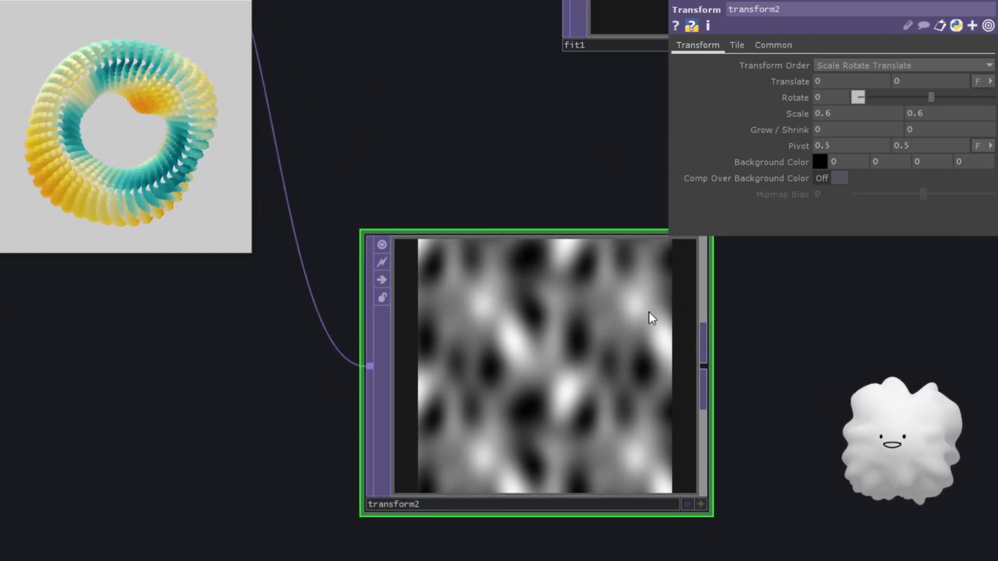
pyautogui.scroll(-6, 515, 331)
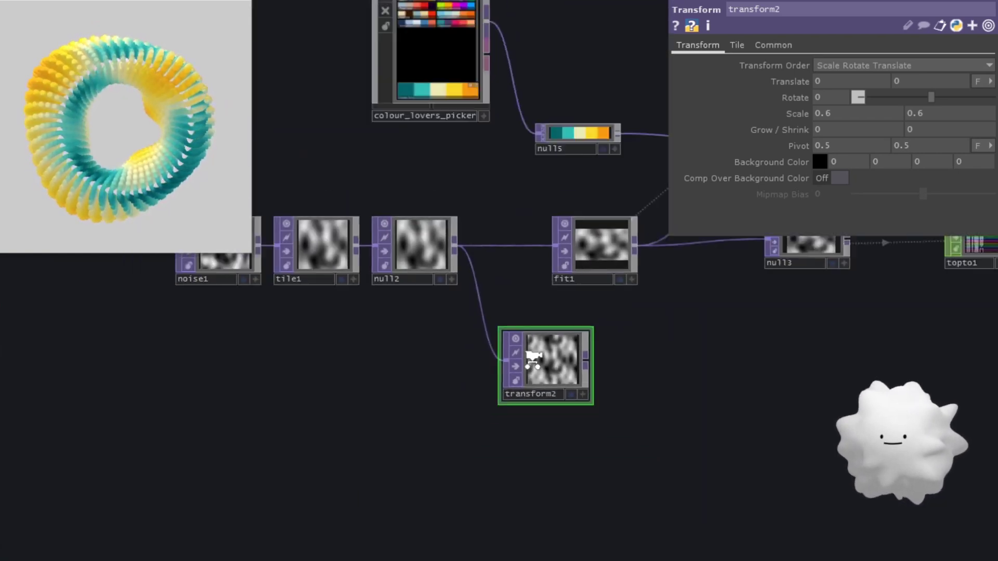
pyautogui.press('Delete')
pyautogui.moveTo(619, 334); pyautogui.dragTo(497, 402)
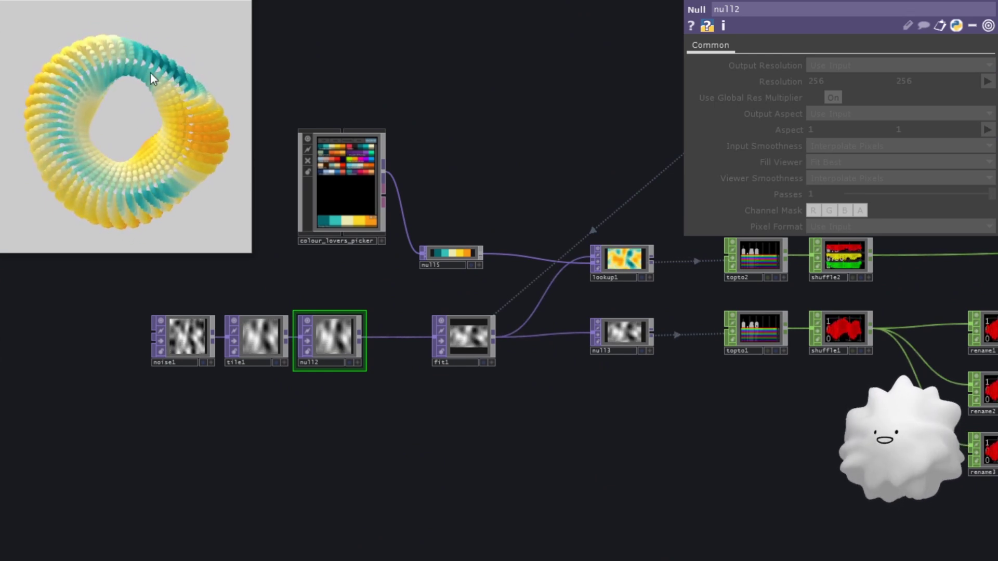
pyautogui.moveTo(131, 69); pyautogui.dragTo(164, 178)
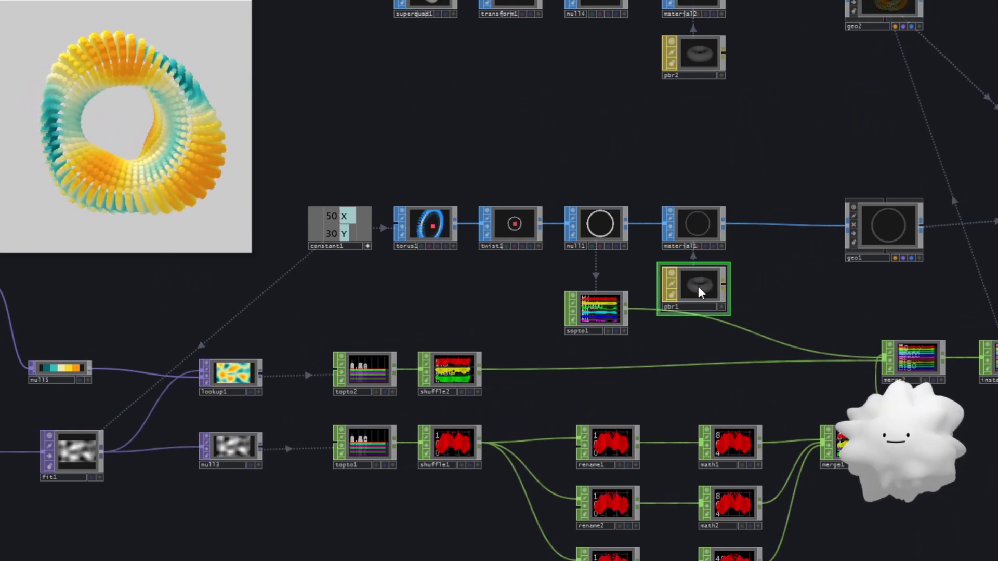
# Assign lookup1 as pbr1's Base Color Map on its Maps page, then close its parameters.
pyautogui.click(697, 286)
pyautogui.moveTo(697, 286); pyautogui.dragTo(355, 270)
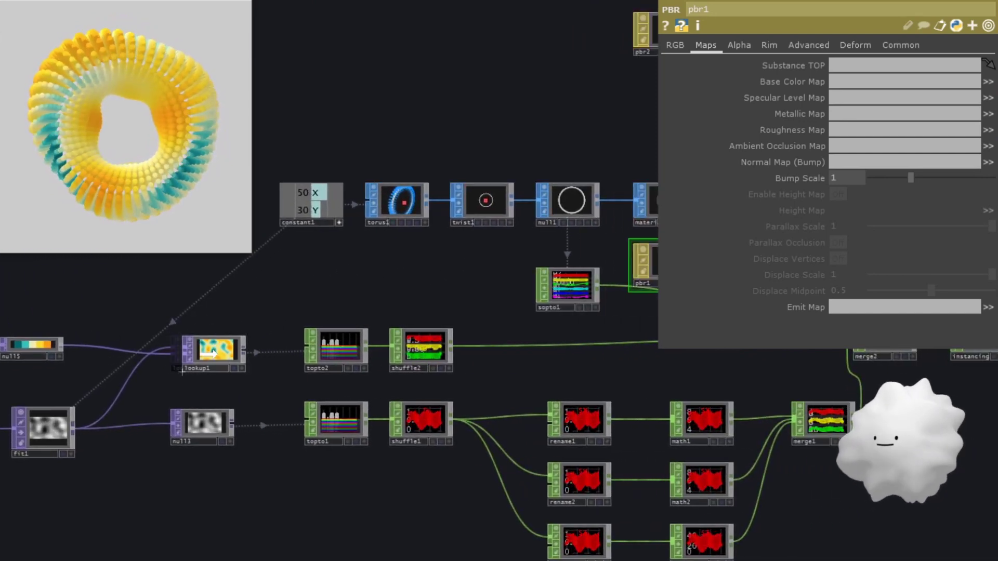
pyautogui.moveTo(211, 351); pyautogui.dragTo(851, 78)
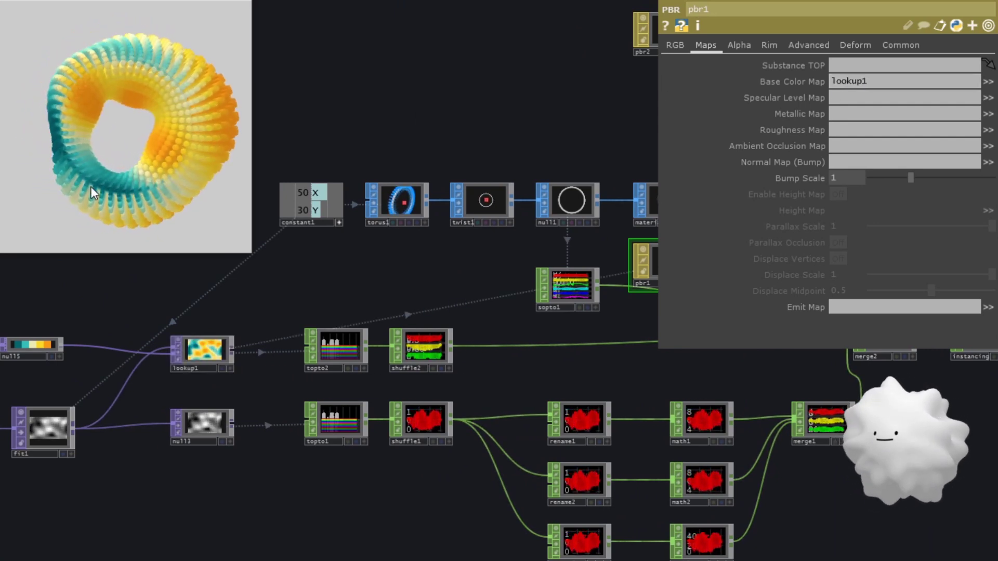
pyautogui.scroll(-2, 382, 141)
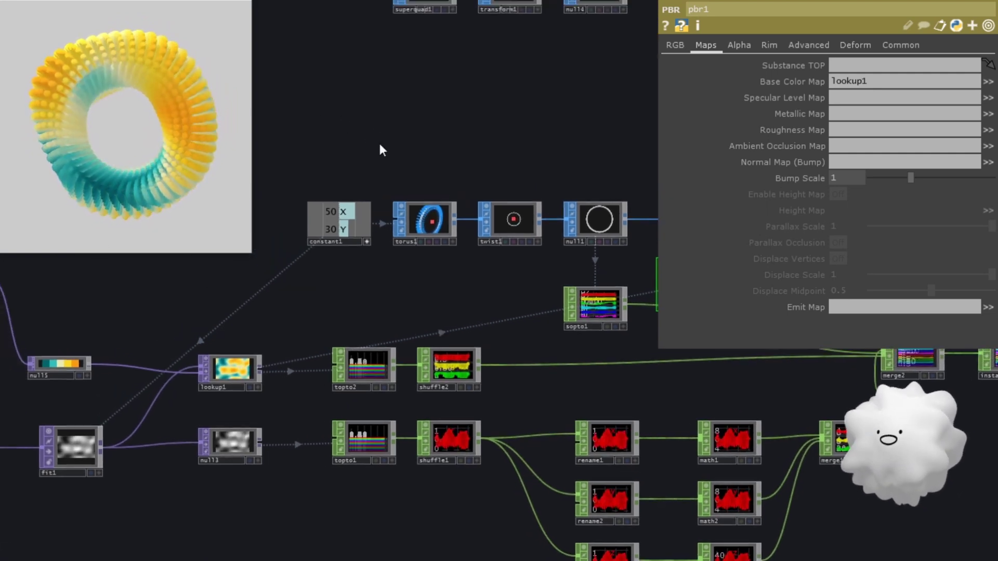
pyautogui.scroll(-2, 482, 162)
pyautogui.press('p')
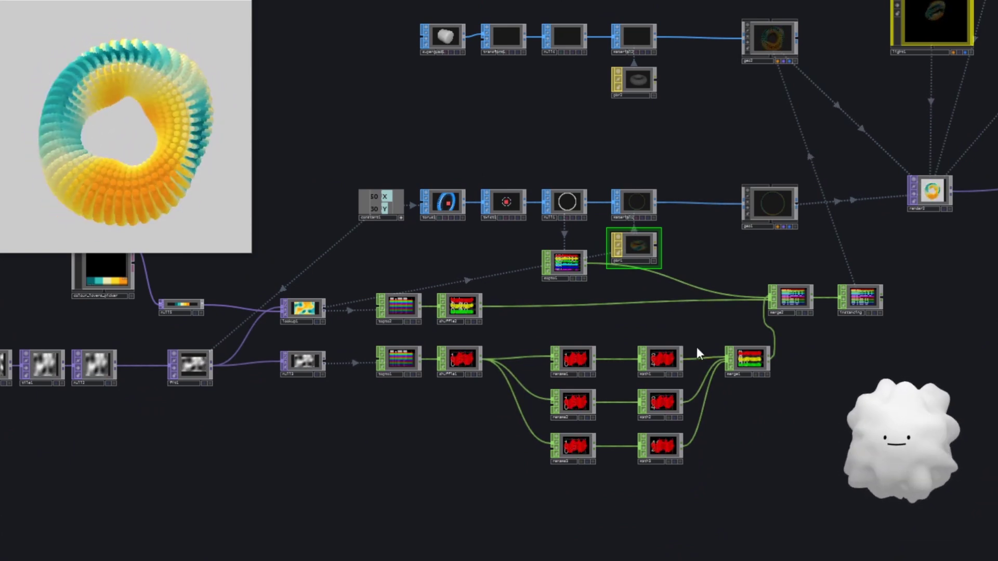
pyautogui.moveTo(369, 256); pyautogui.dragTo(382, 391)
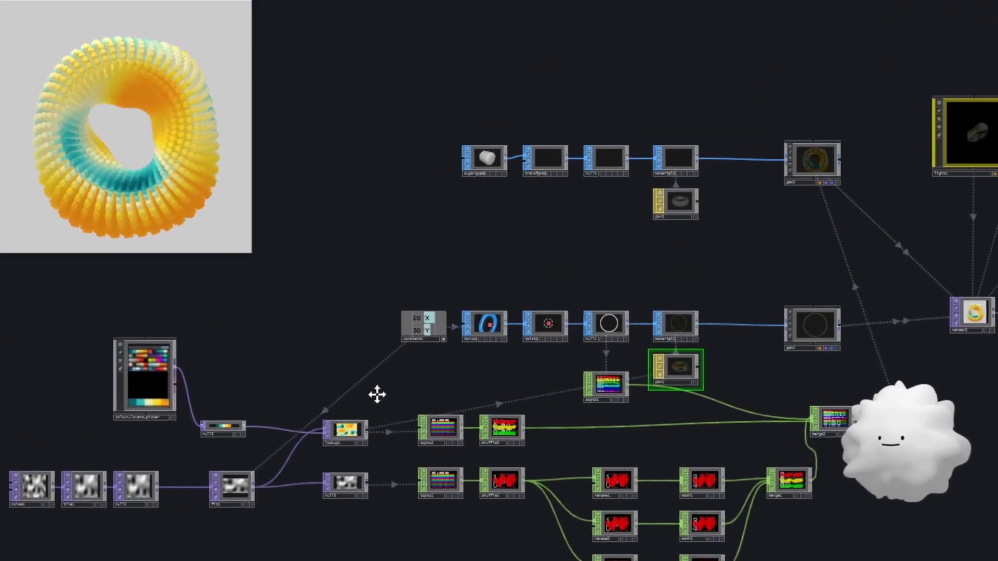